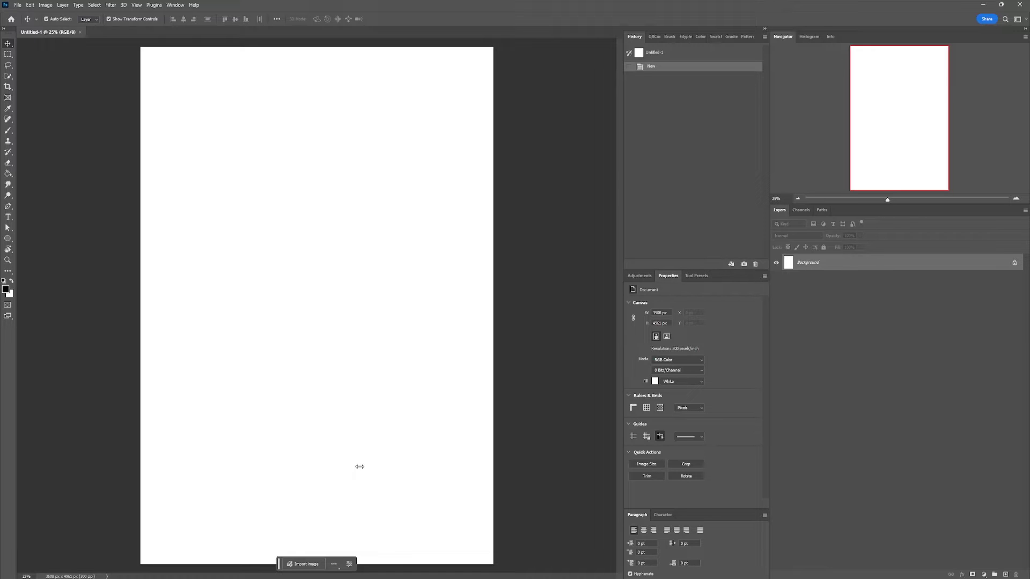
- Place the cyborg portrait on the black canvas as an embedded smart object
left_click(385, 351)
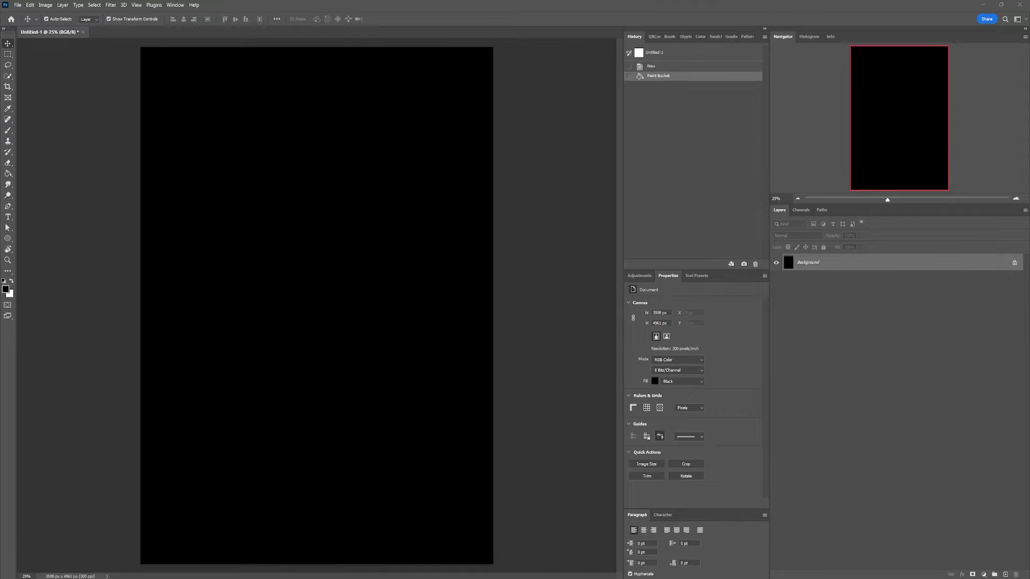
left_click_drag(439, 245, 435, 260)
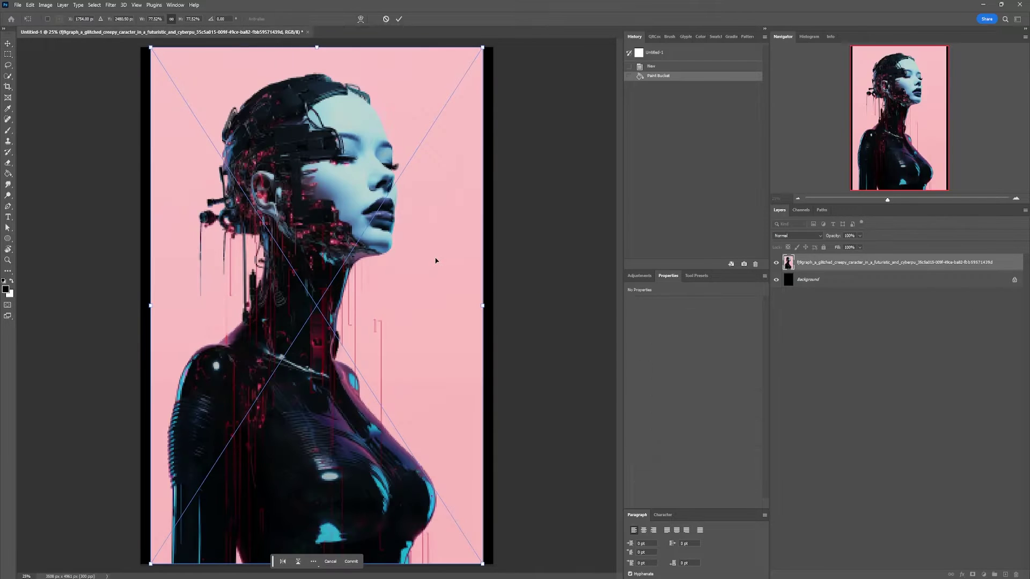
key("Return")
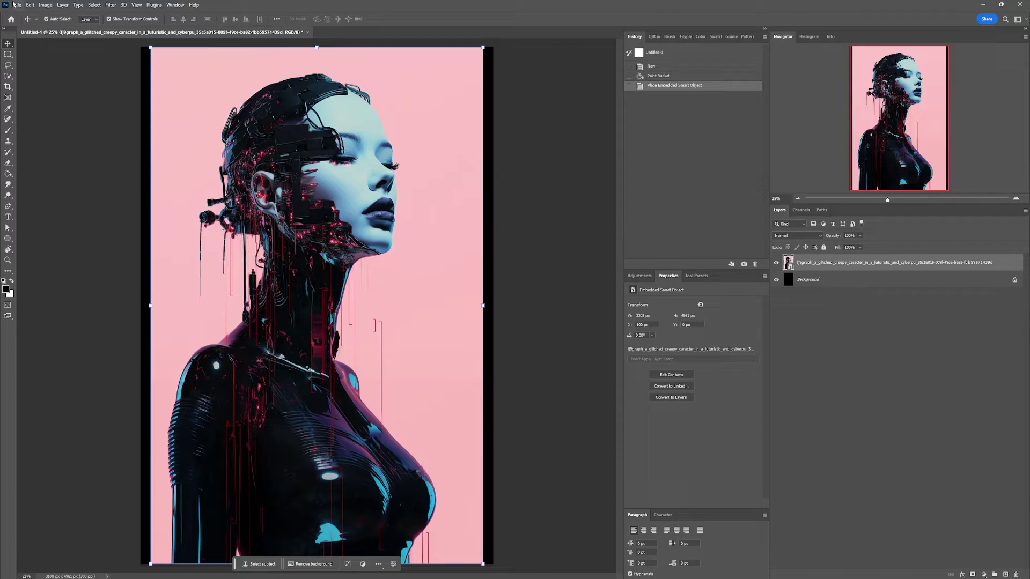
left_click(93, 5)
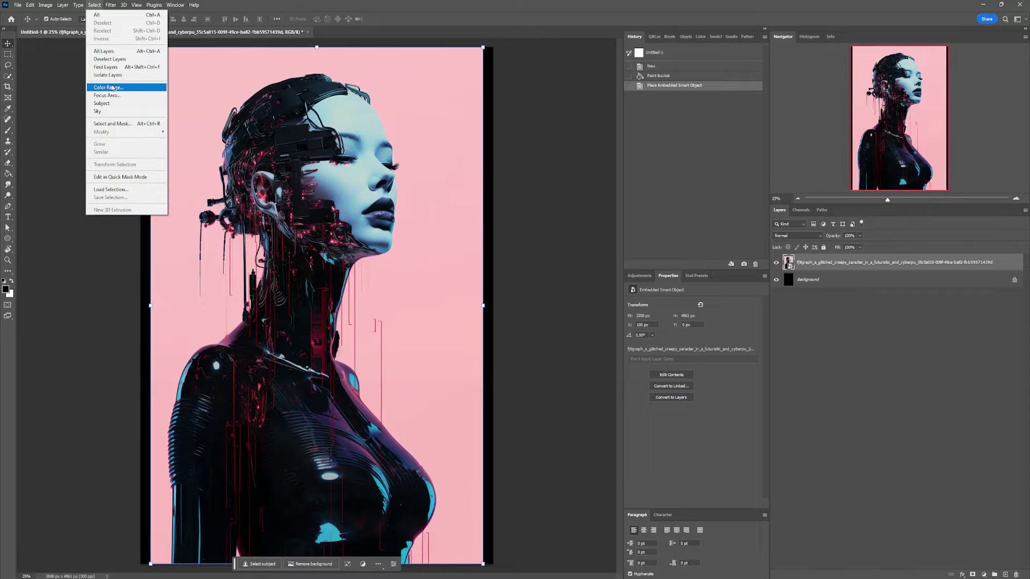
- Select the pink background with Color Range at fuzziness 96
left_click(111, 87)
left_click(186, 91)
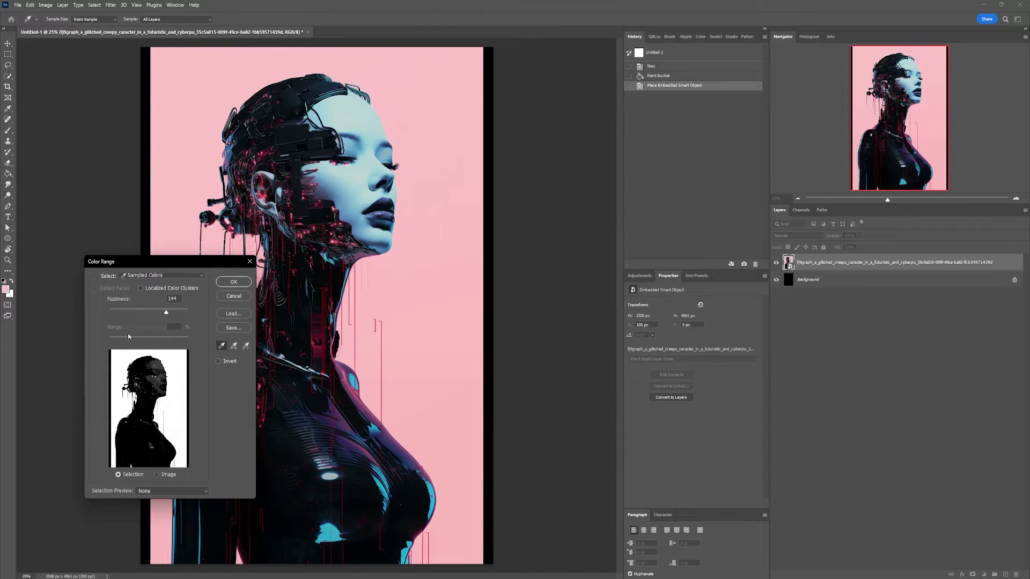
left_click(147, 311)
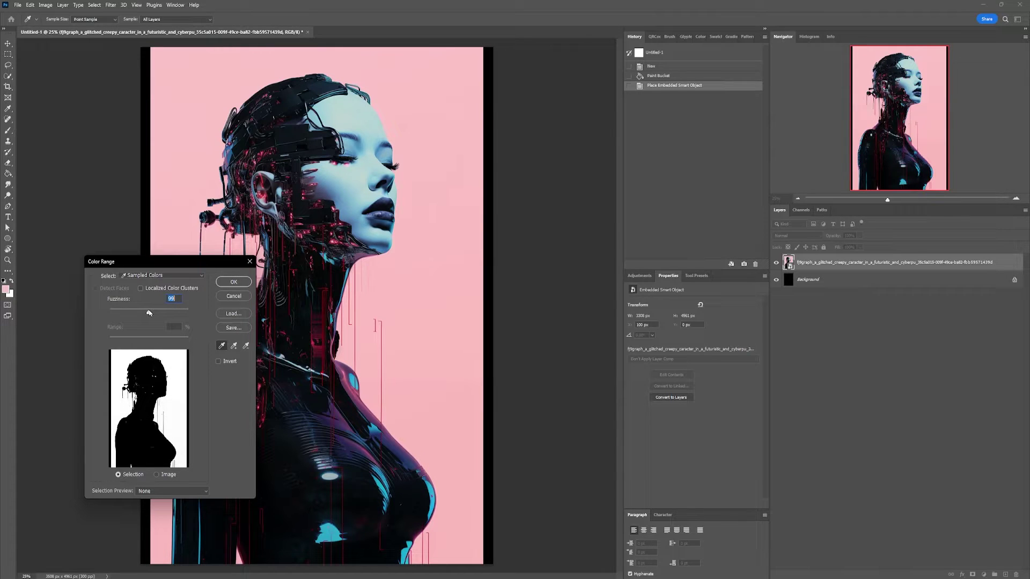
left_click(234, 282)
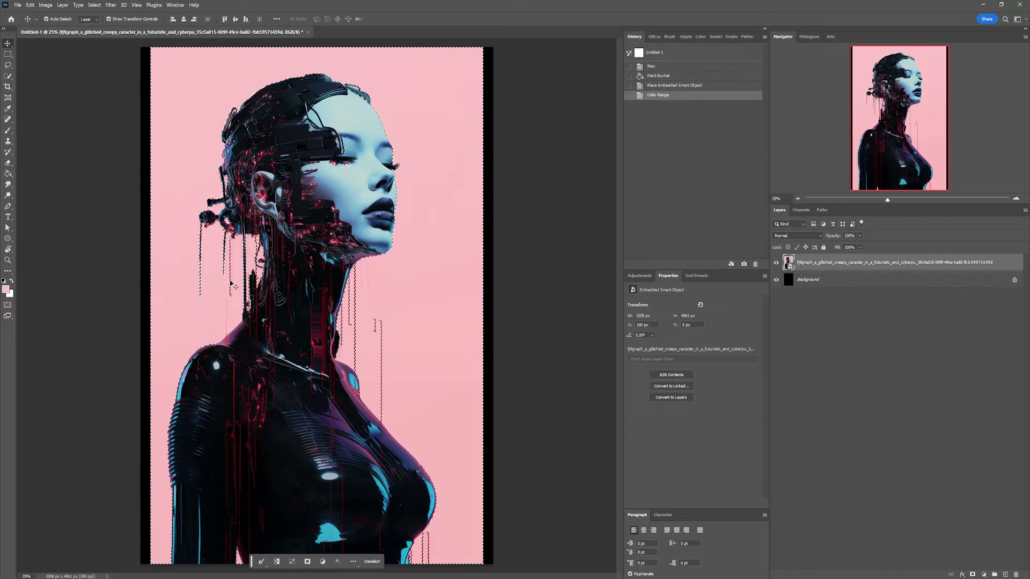
- Invert the selection and add a layer mask hiding the pink background
key("m")
right_click(355, 281)
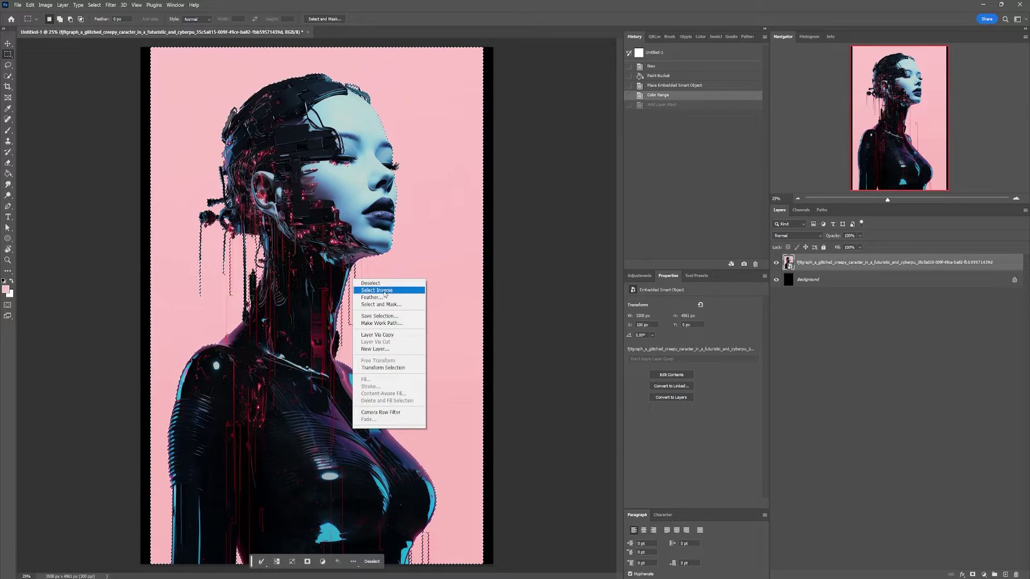
left_click(384, 290)
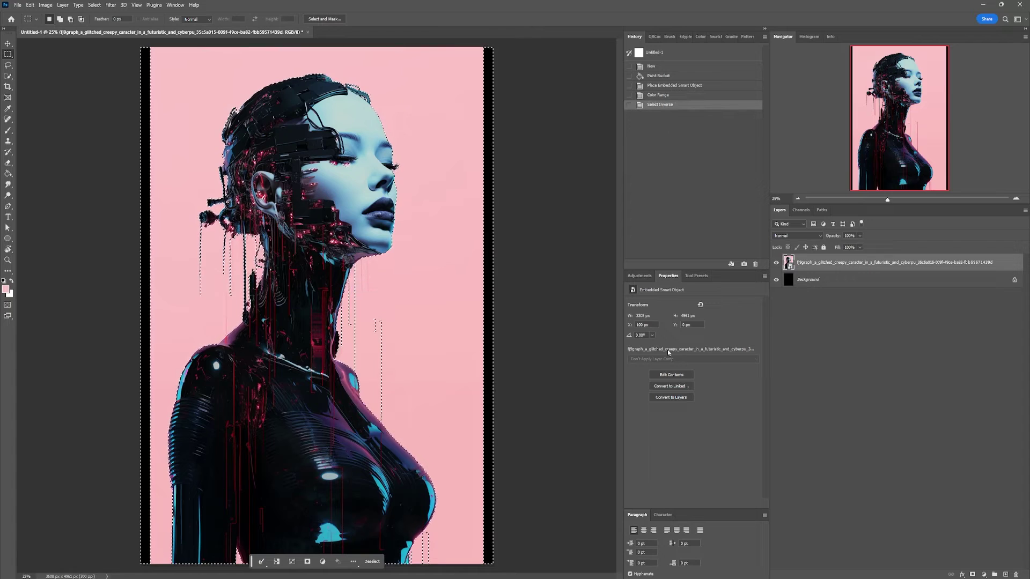
left_click(972, 574)
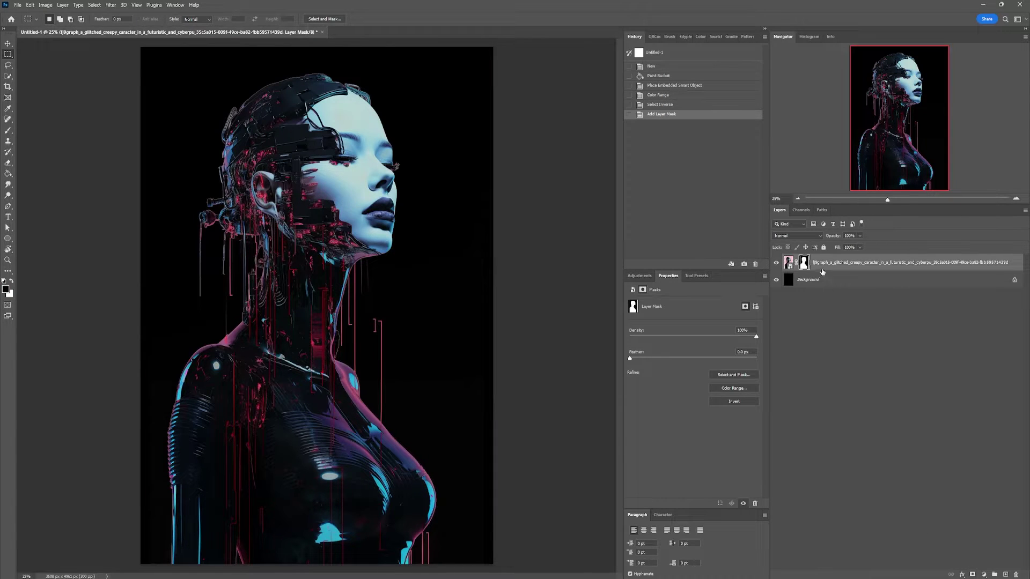
- Brush over the layer mask around the cyborg's face and neck
left_click(804, 264, "ctrl")
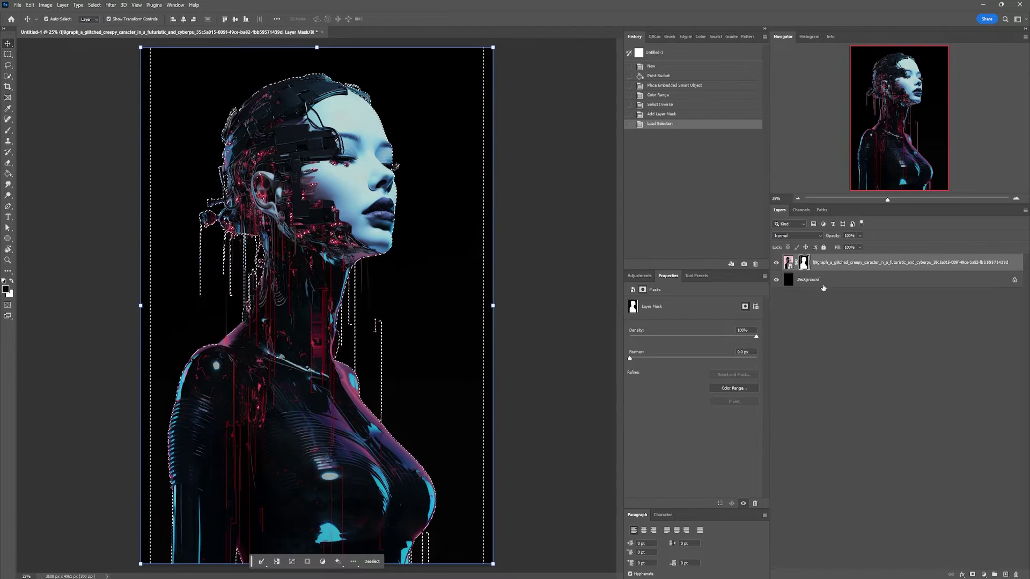
key("ctrl+d")
key("b")
left_click_drag(322, 168, 325, 226)
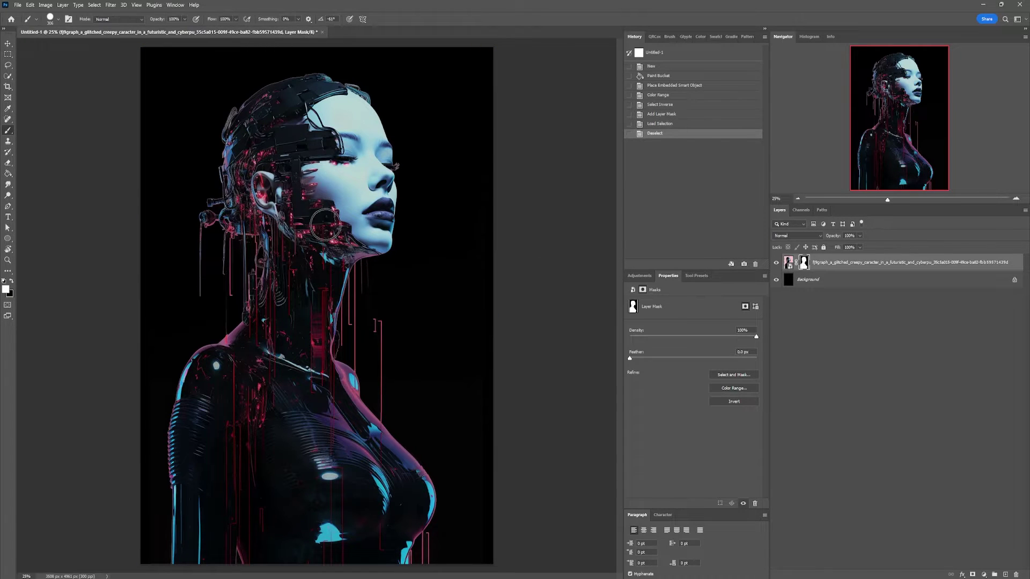
scroll(326, 226, "up", 5)
left_click_drag(212, 278, 273, 199)
scroll(273, 199, "right", 5)
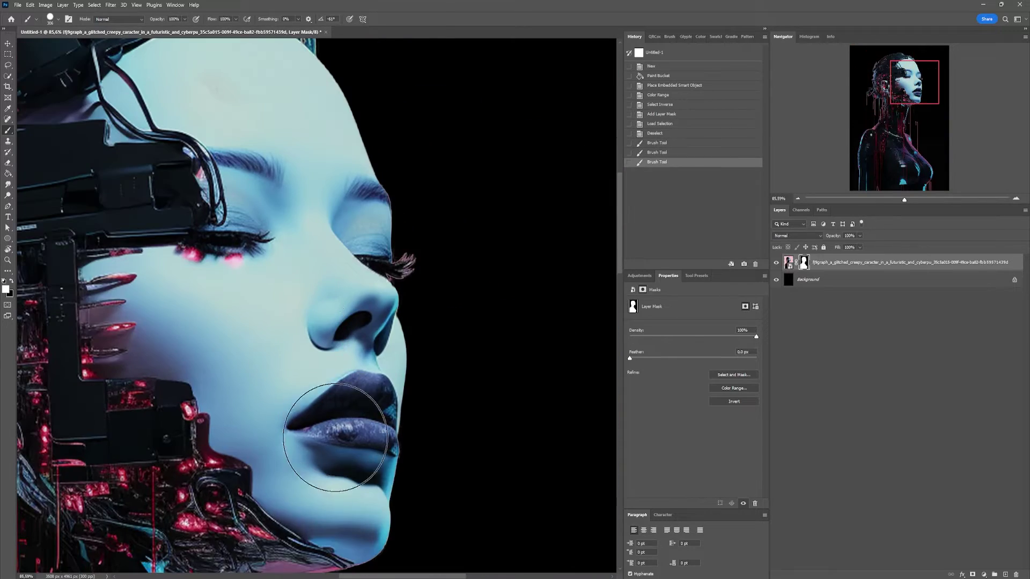
left_click_drag(334, 430, 321, 265)
scroll(268, 156, "down", 3)
left_click_drag(268, 155, 273, 185)
scroll(322, 241, "down", 3)
- Make further brush touch-ups on the layer mask to clear leftover fringes
left_click_drag(367, 356, 378, 370)
left_click(788, 263)
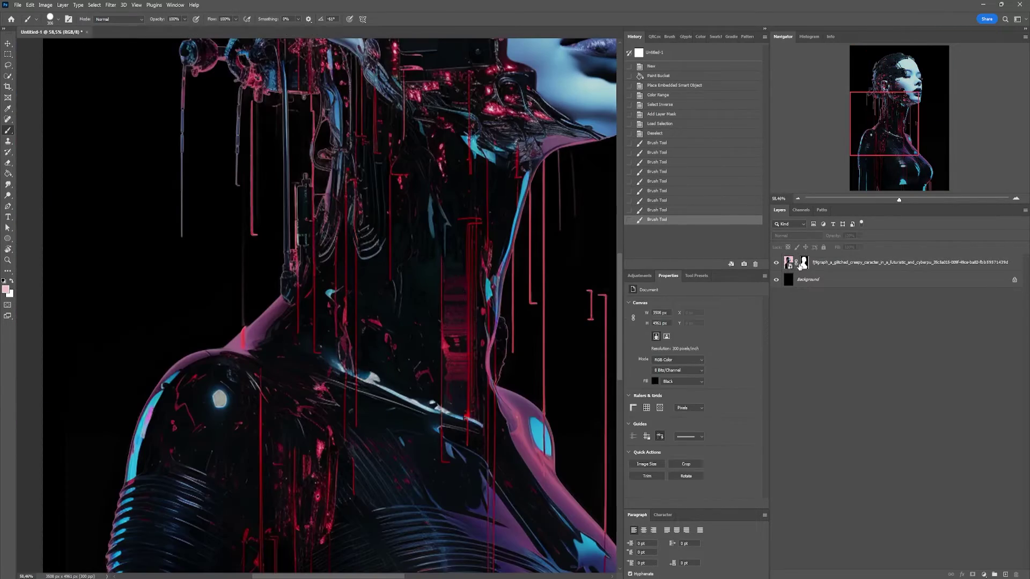
scroll(419, 123, "down", 5)
key("ctrl+d")
left_click(803, 262)
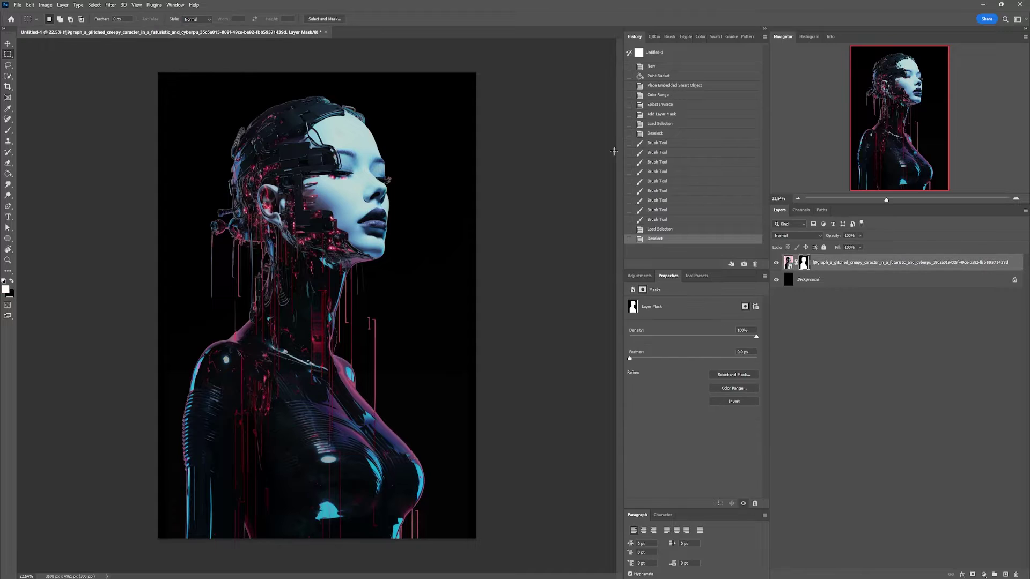
left_click(468, 71)
left_click(150, 60)
left_click(152, 73)
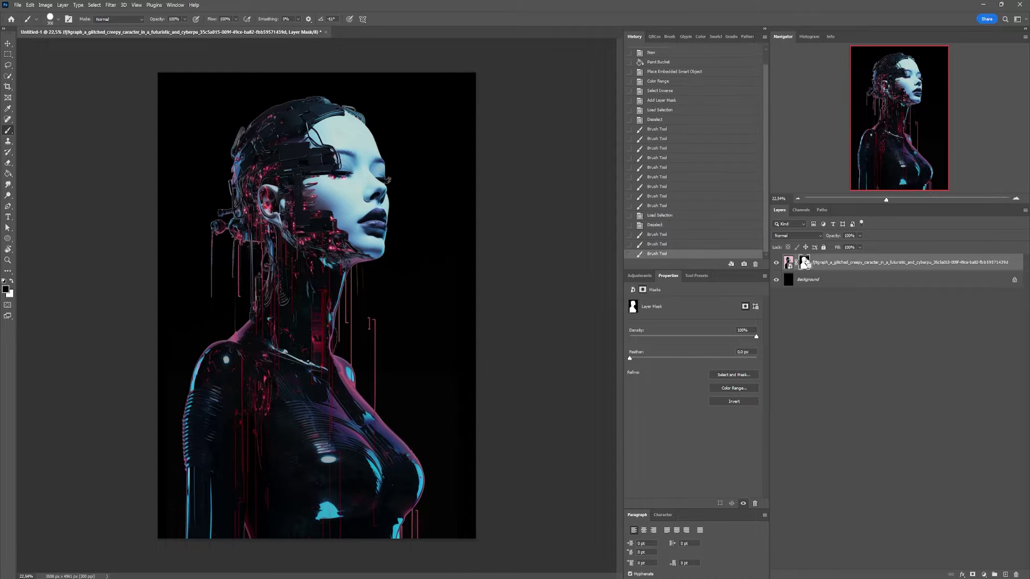
- Toggle the layer mask off and on to check the cleaned edges
left_click(801, 261, "ctrl")
key("ctrl+d")
key("m")
left_click(802, 262, "shift")
left_click(802, 263, "shift")
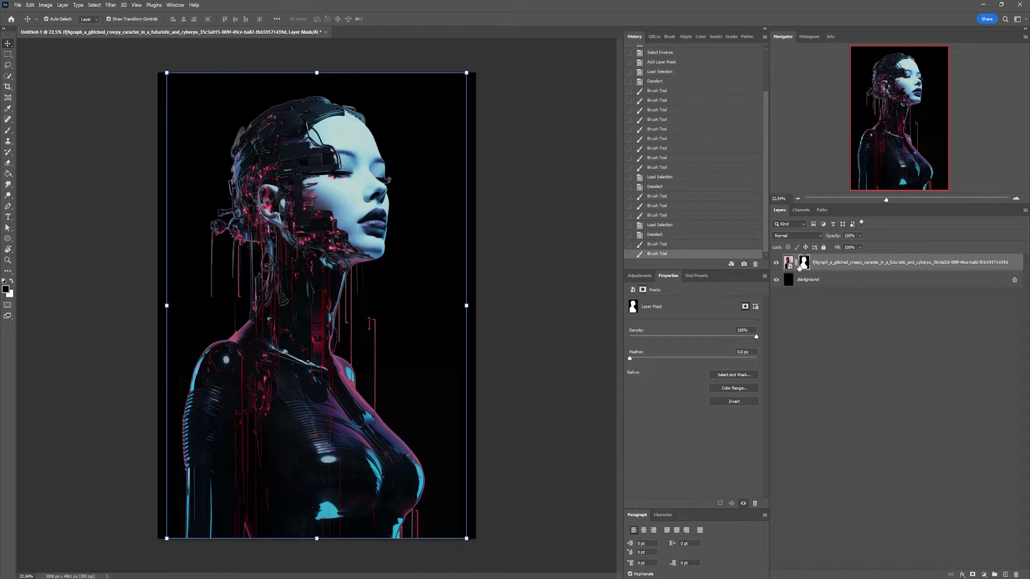
left_click(803, 262, "shift")
key("ctrl+t")
right_click(870, 263)
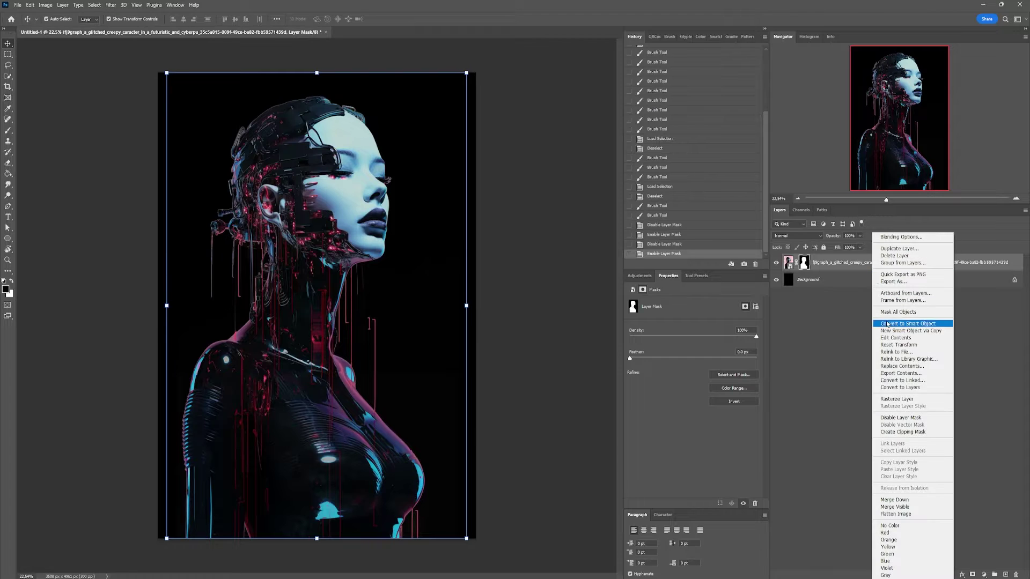
- Convert the masked cyborg layer to a smart object, then enlarge and lower it
left_click(901, 324)
mouse_move(317, 538)
left_mouse_down()
mouse_move(319, 565)
mouse_move(364, 178)
mouse_move(364, 200)
left_mouse_up()
left_click_drag(528, 407, 501, 402)
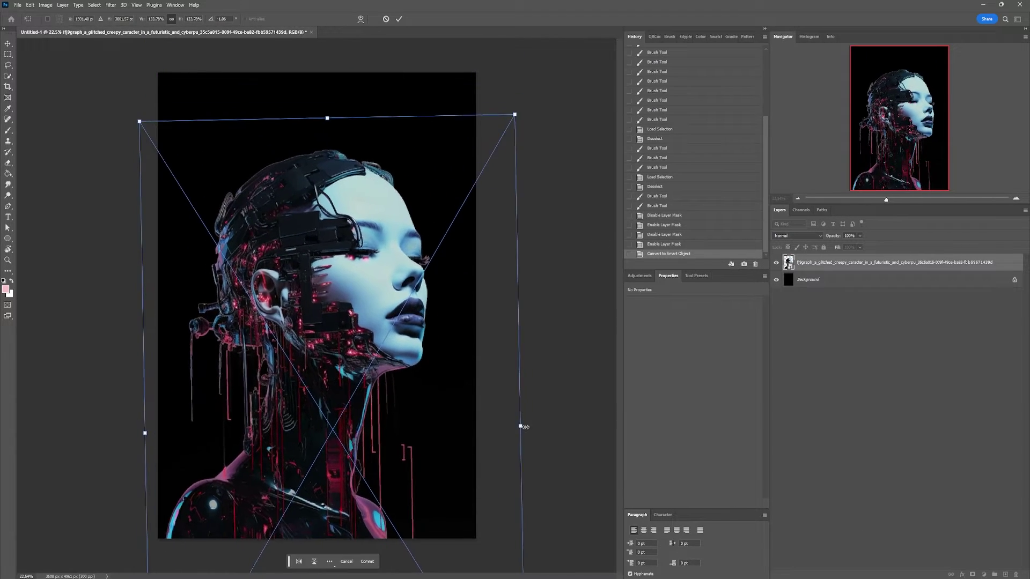
key("Return")
left_click(804, 322)
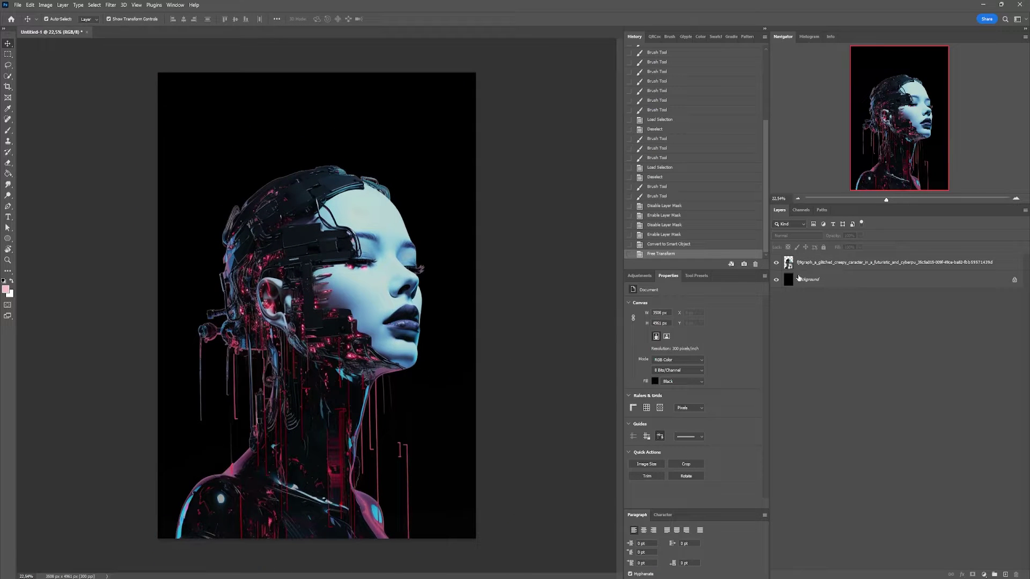
left_click(638, 276)
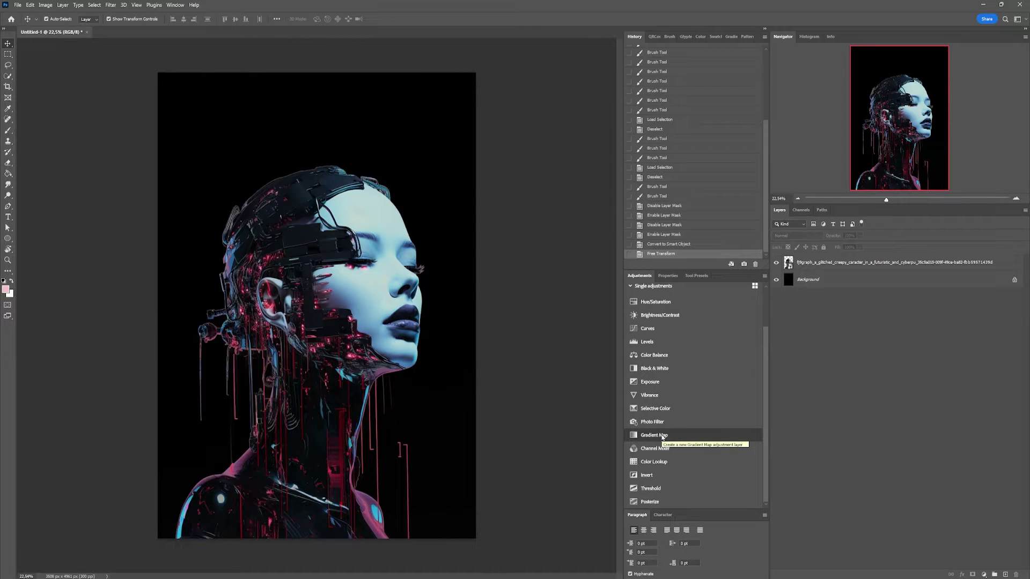
- Add a black-to-white Gradient Map over the cyborg and open its Gradient Editor
left_click(664, 435)
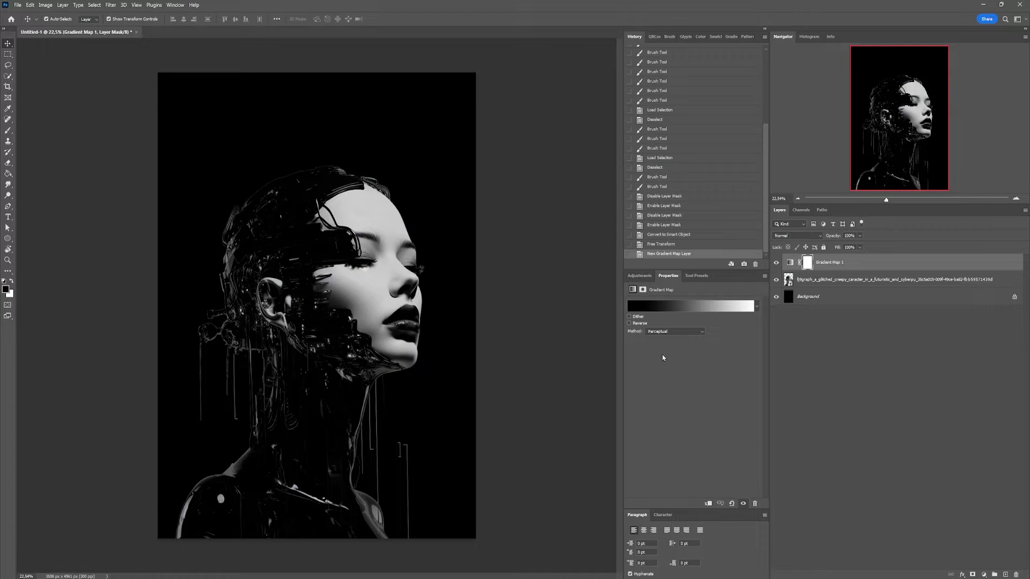
left_click(653, 305)
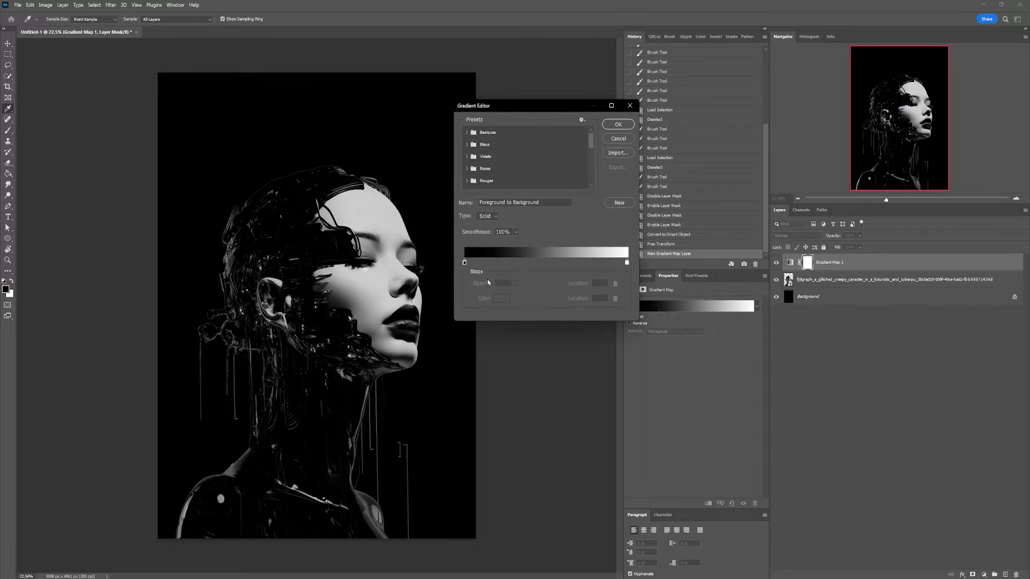
- Set the darkest stop to dark grey and add a purple stop at 23
double_click(464, 264)
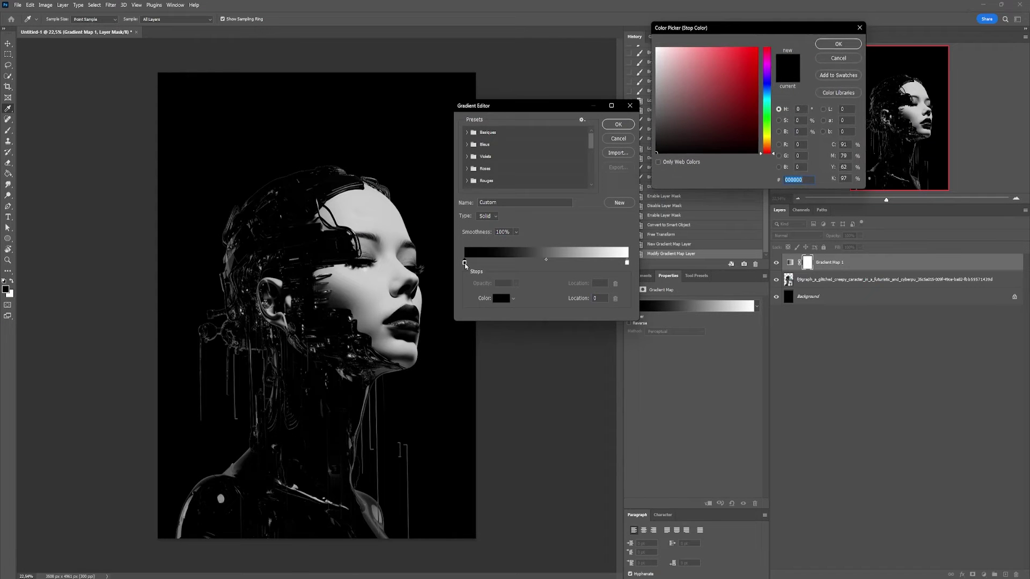
left_click(659, 138)
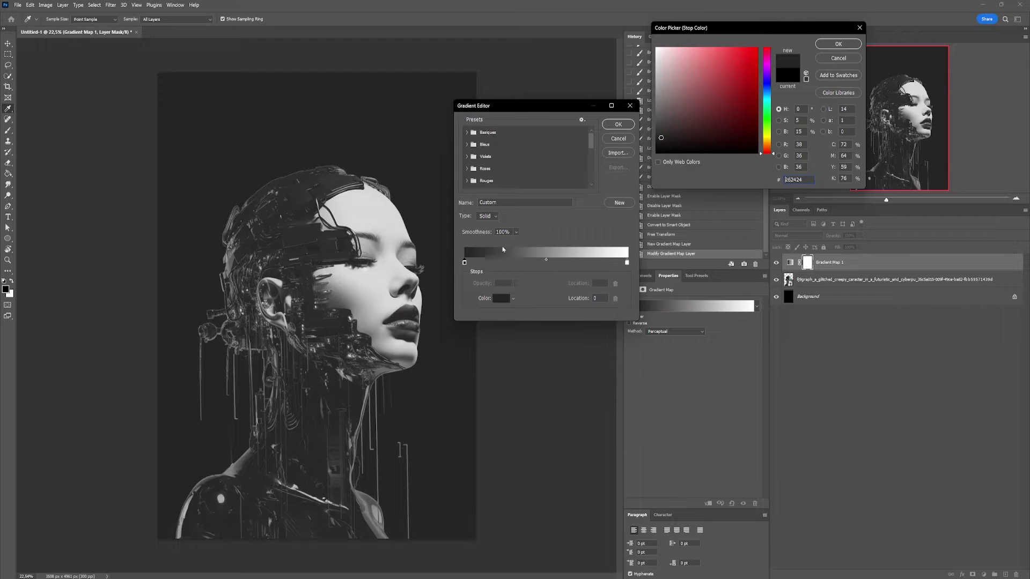
left_click(837, 44)
double_click(501, 263)
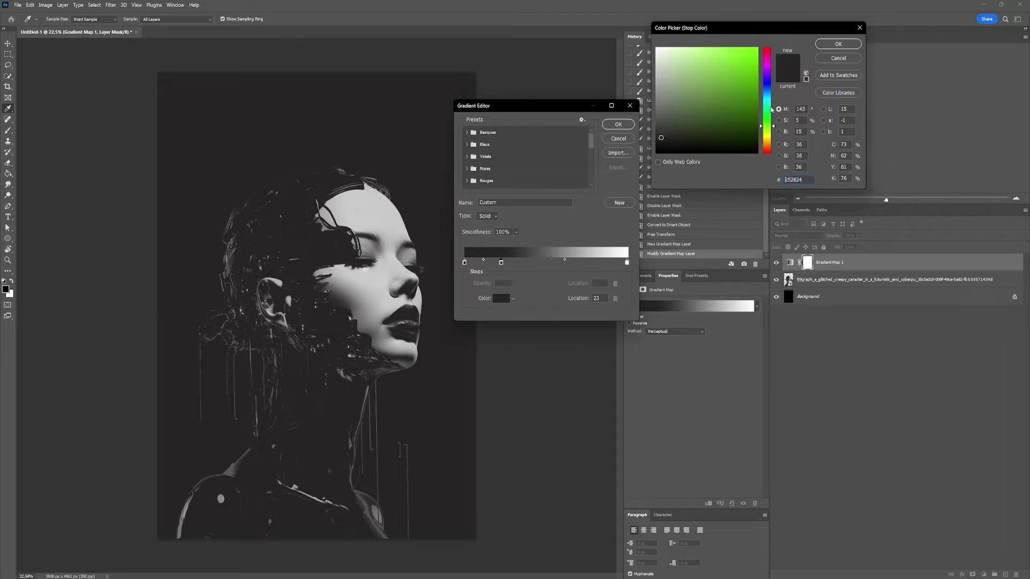
left_click_drag(771, 136, 768, 64)
left_click(730, 107)
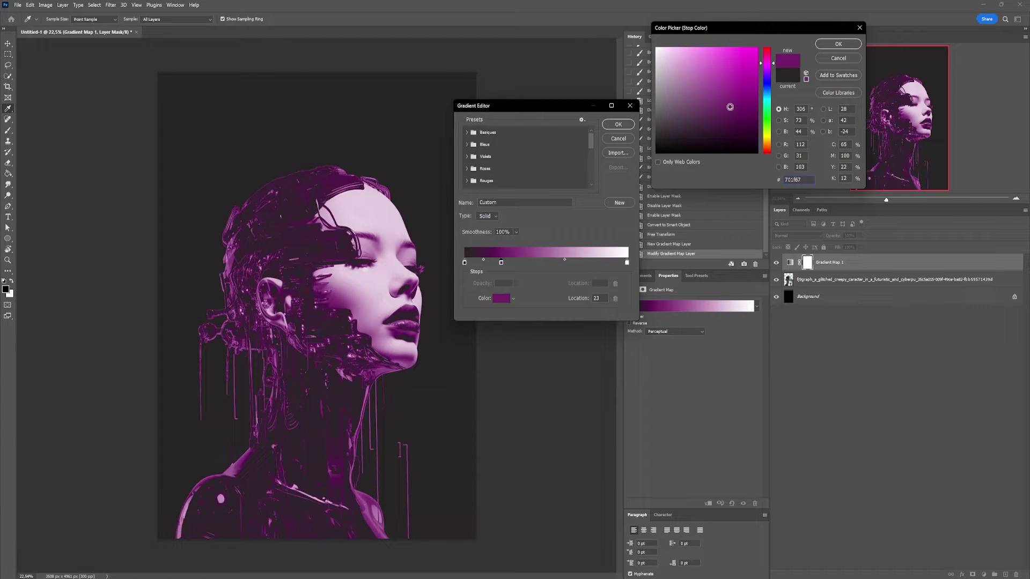
key("Return")
- Add a magenta colour stop at location 44
double_click(536, 264)
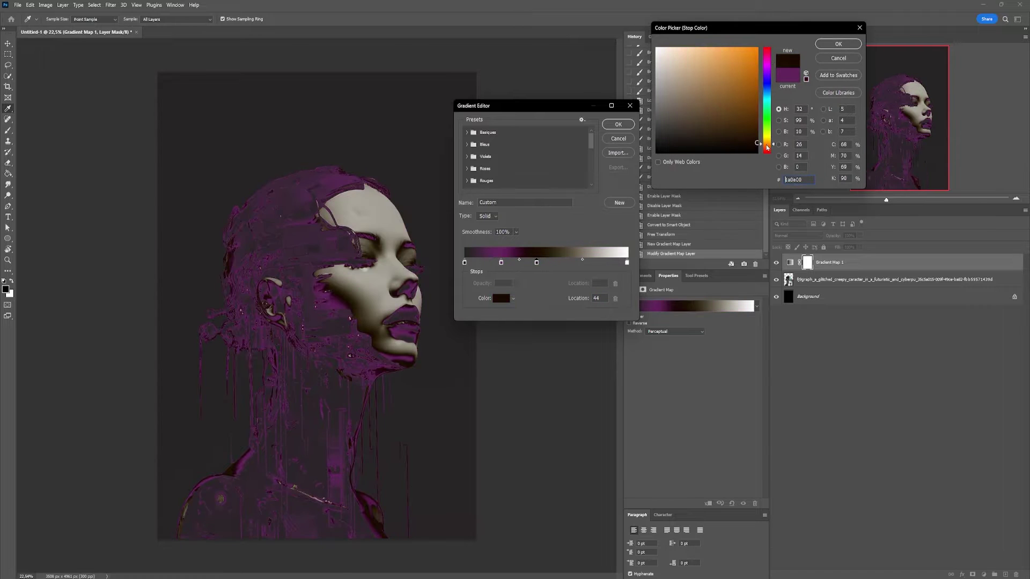
left_click_drag(771, 142, 771, 150)
left_click(726, 71)
left_click(770, 53)
left_click(711, 77)
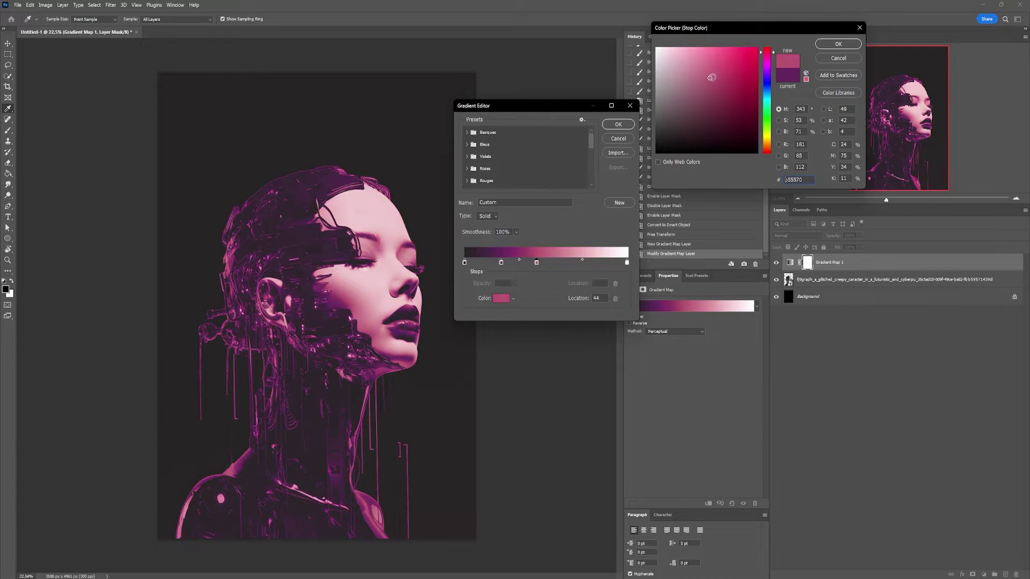
key("Return")
- Add a green stop at location 60 and reposition the white and green stops
double_click(562, 263)
left_click(771, 124)
left_click(726, 64)
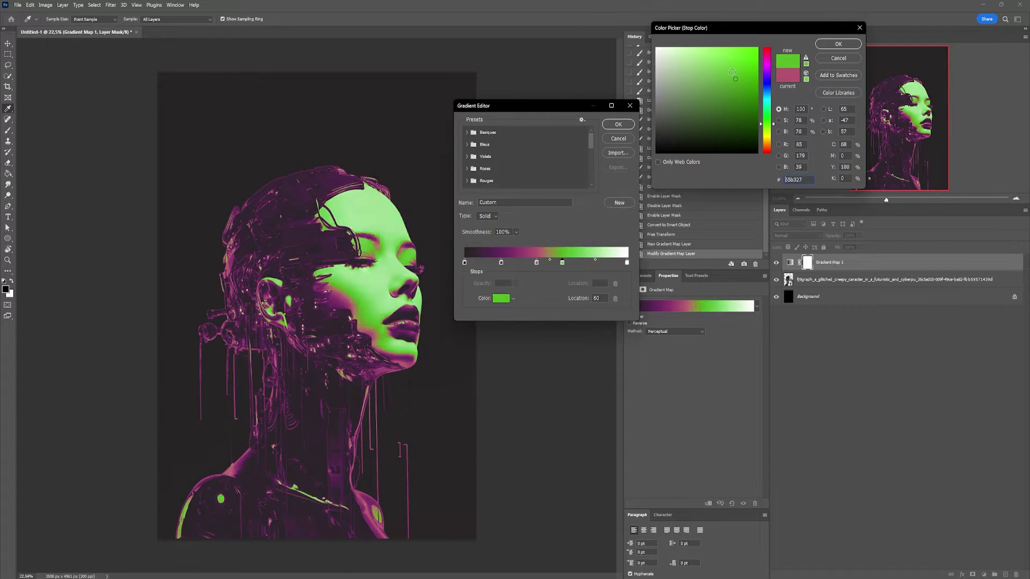
key("Return")
left_click_drag(628, 263, 574, 263)
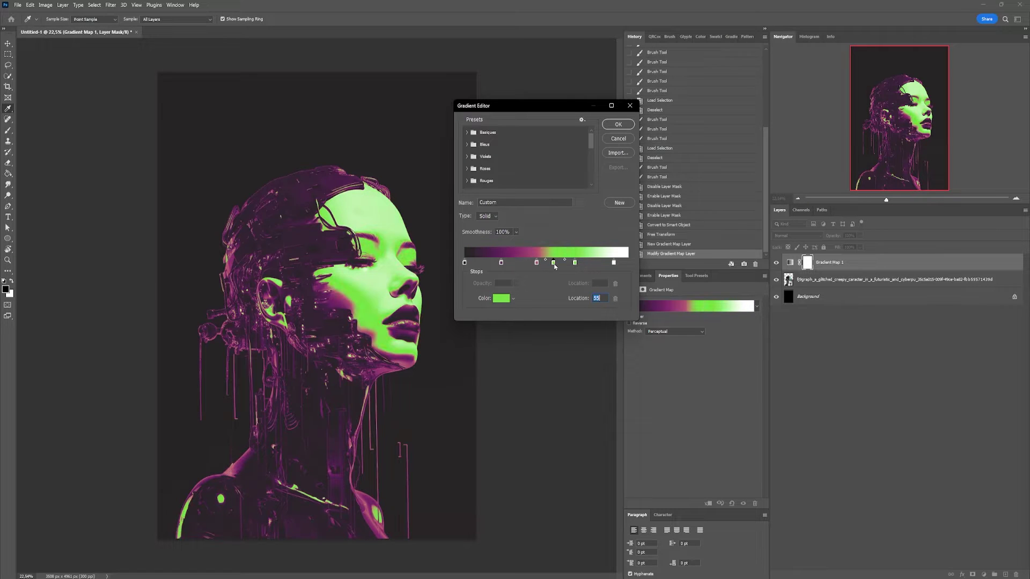
- Add a pink stop at location 55, shift the end stops, and accept the gradient
double_click(553, 263)
left_click(771, 144)
left_click_drag(771, 145, 769, 153)
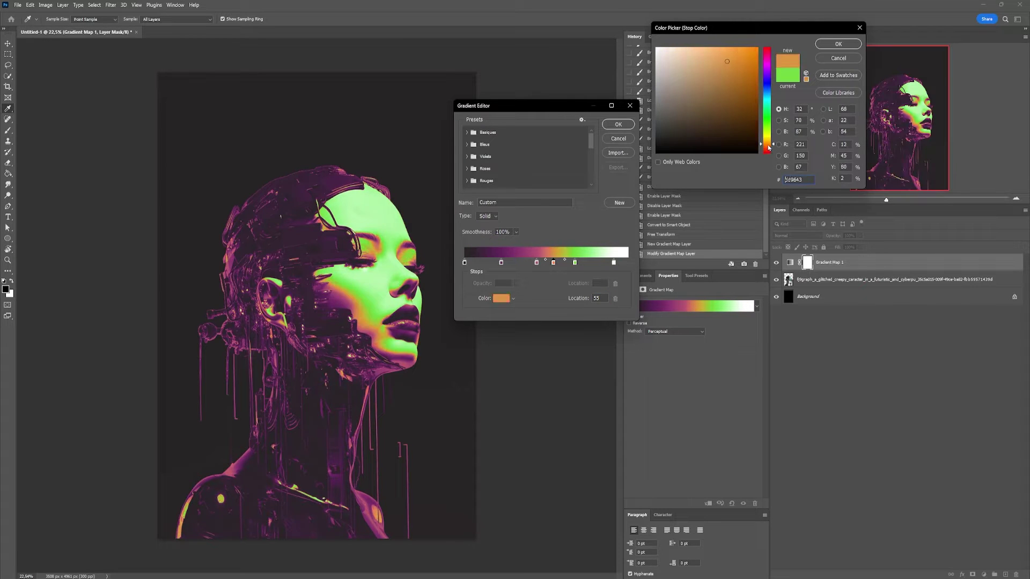
left_click_drag(768, 153, 771, 50)
left_click(710, 51)
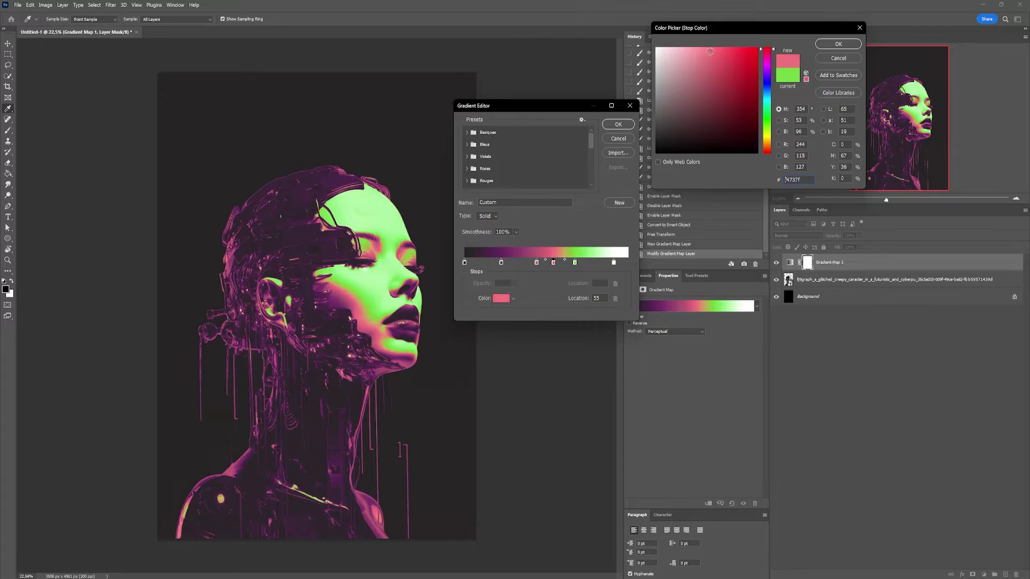
key("Return")
mouse_move(613, 263)
left_mouse_down()
mouse_move(627, 263)
mouse_move(555, 263)
left_mouse_up()
double_click(585, 263)
key("Return")
key("Return")
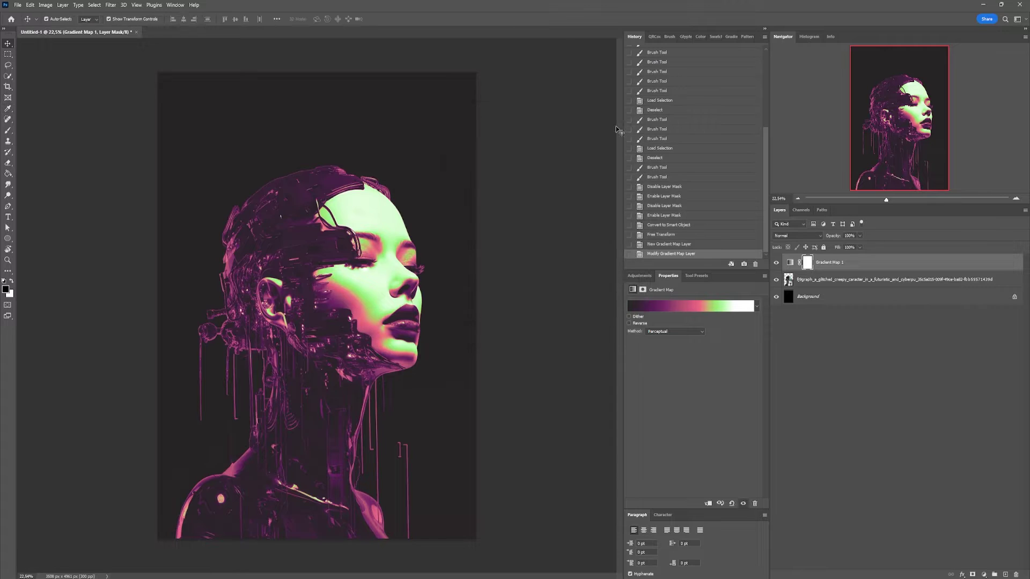
left_click(662, 304)
- Make the darkest gradient stop black and deepen the purple stop
left_click(473, 163)
key("Escape")
left_click(662, 302)
double_click(505, 263)
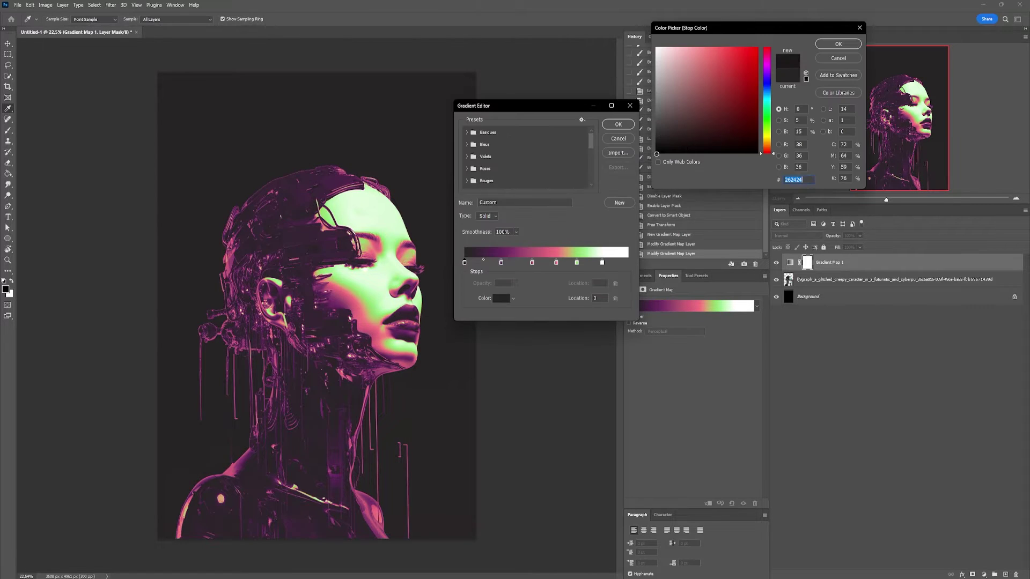
left_click(837, 44)
left_click(502, 298)
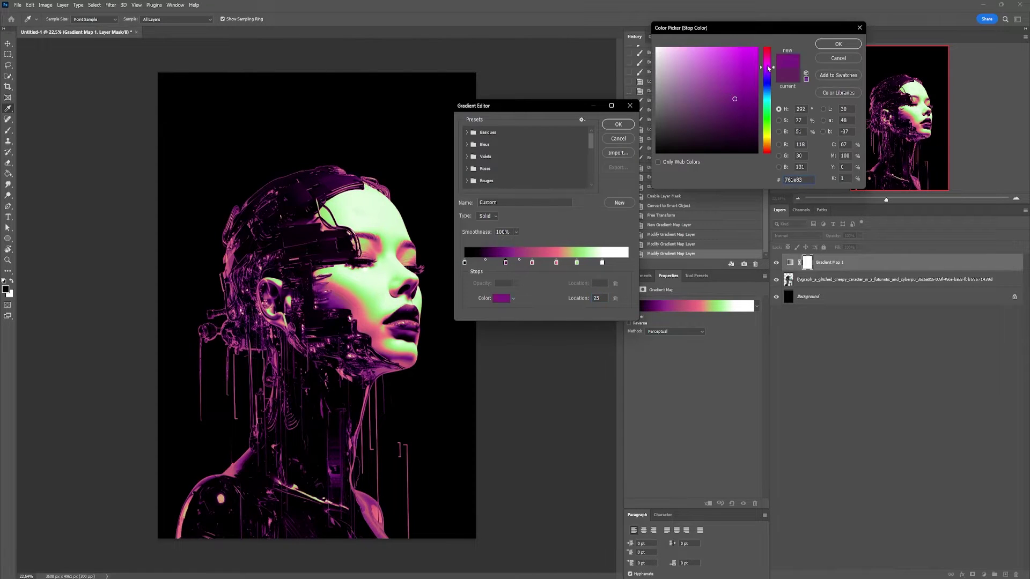
left_click_drag(720, 97, 730, 83)
key("Return")
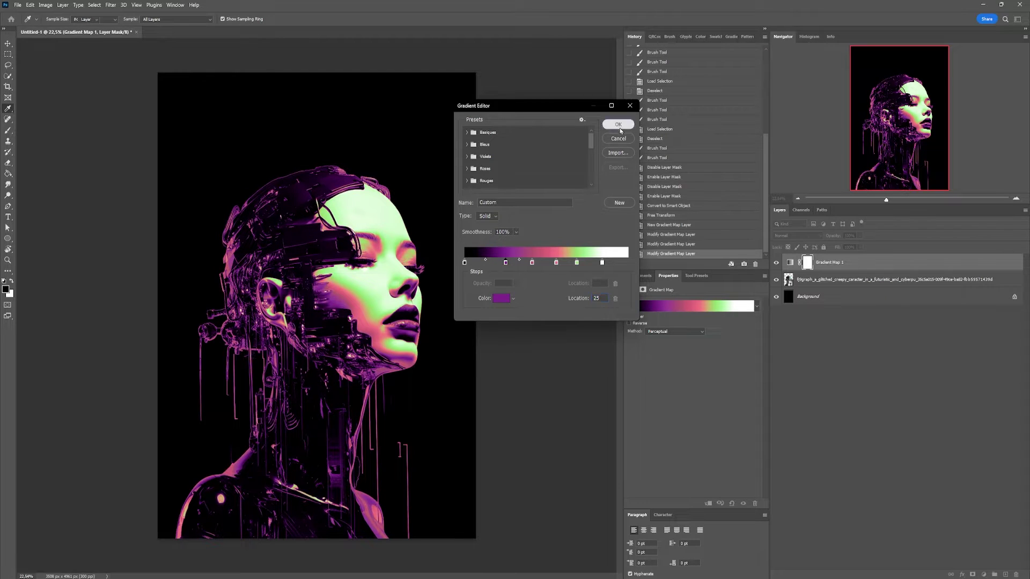
scroll(482, 172, "down", 5)
- Adjust the purple and pink stops, accept the gradient, and compare with it toggled
left_click(469, 182)
left_click_drag(526, 263, 520, 265)
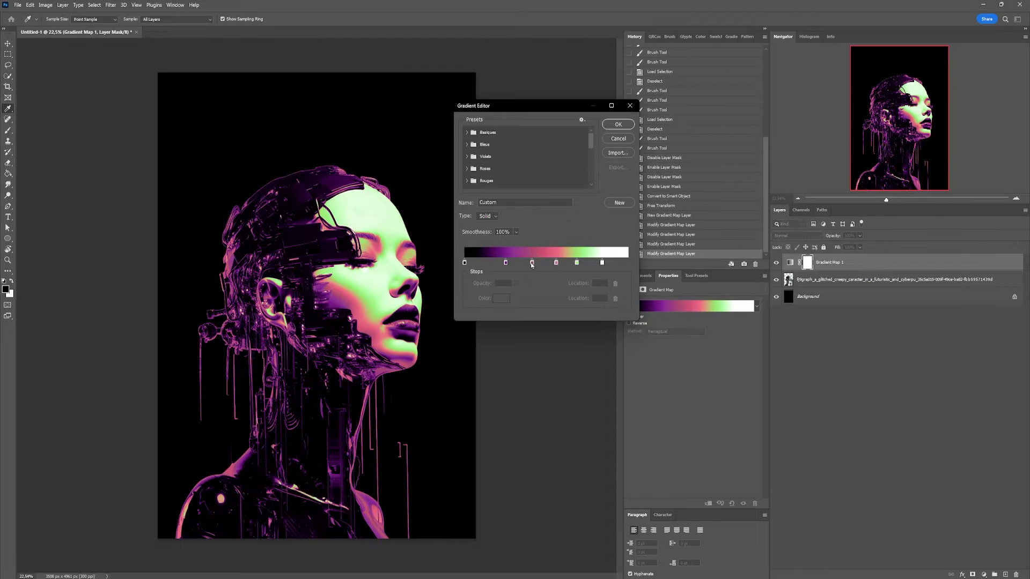
double_click(549, 263)
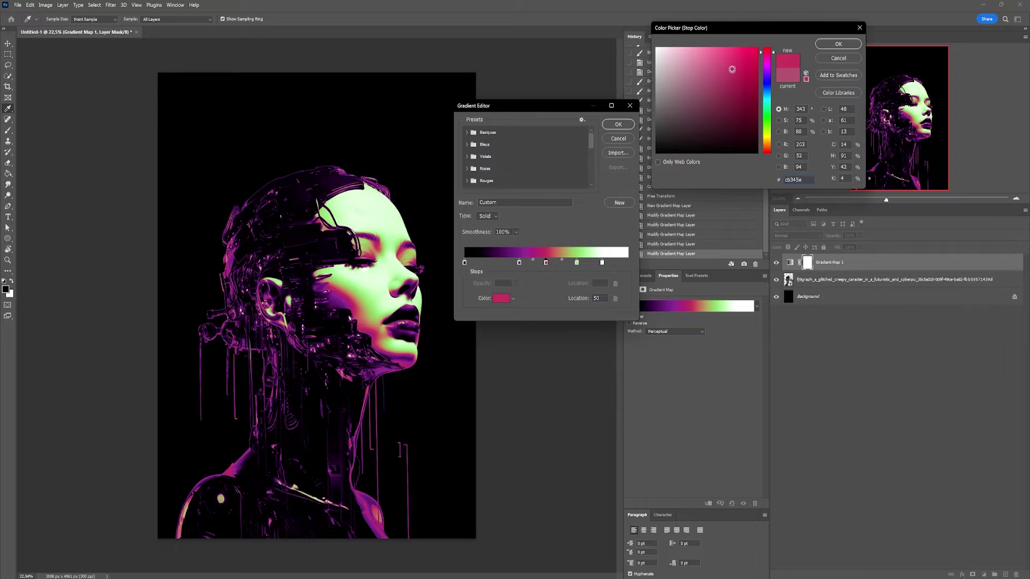
key("Return")
left_click(600, 262)
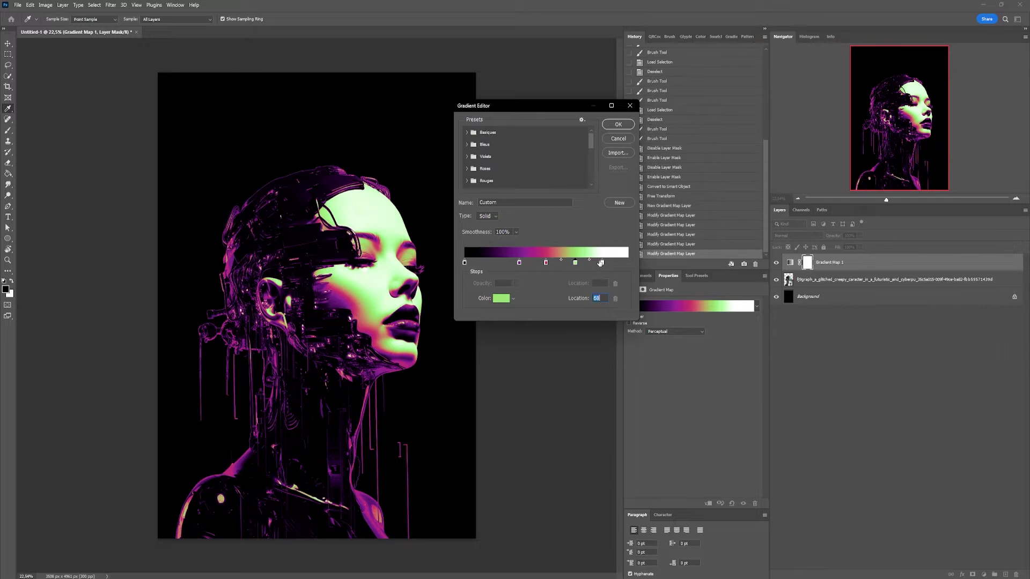
left_click(618, 125)
left_click(776, 262)
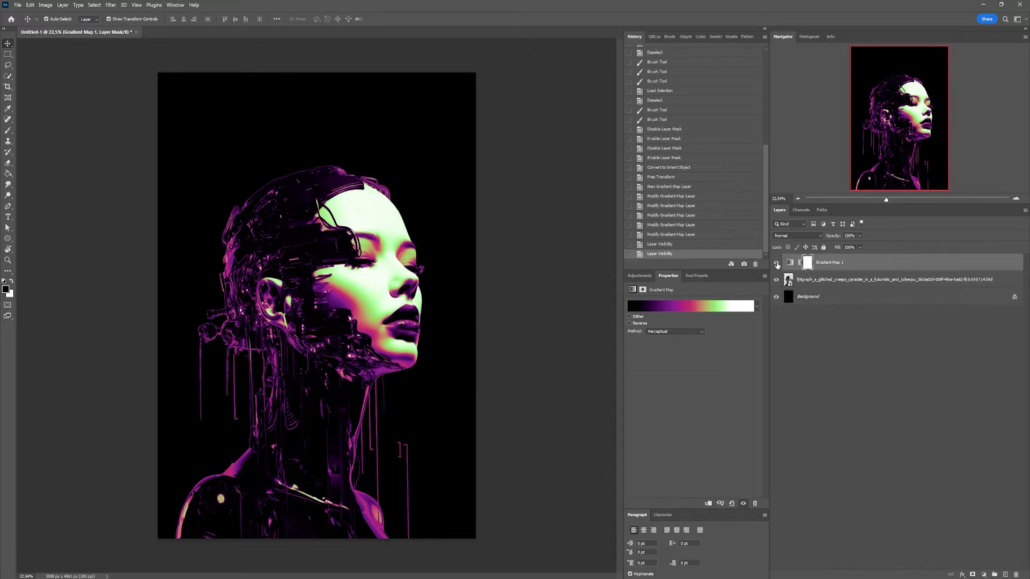
left_click(802, 295)
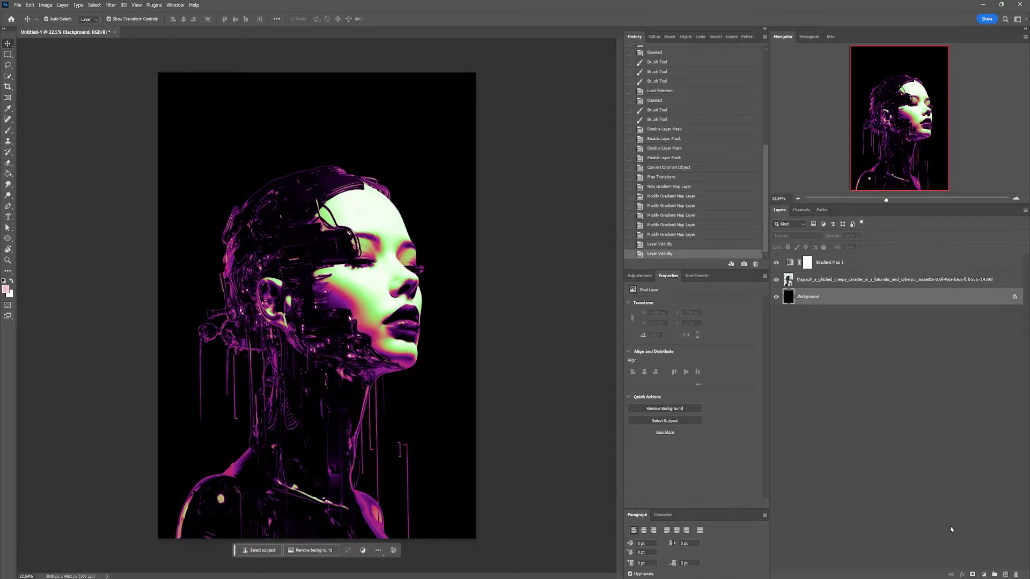
- Paint a 5000 px soft glow at top-right on a new layer above Background
left_click(1005, 573)
key("b")
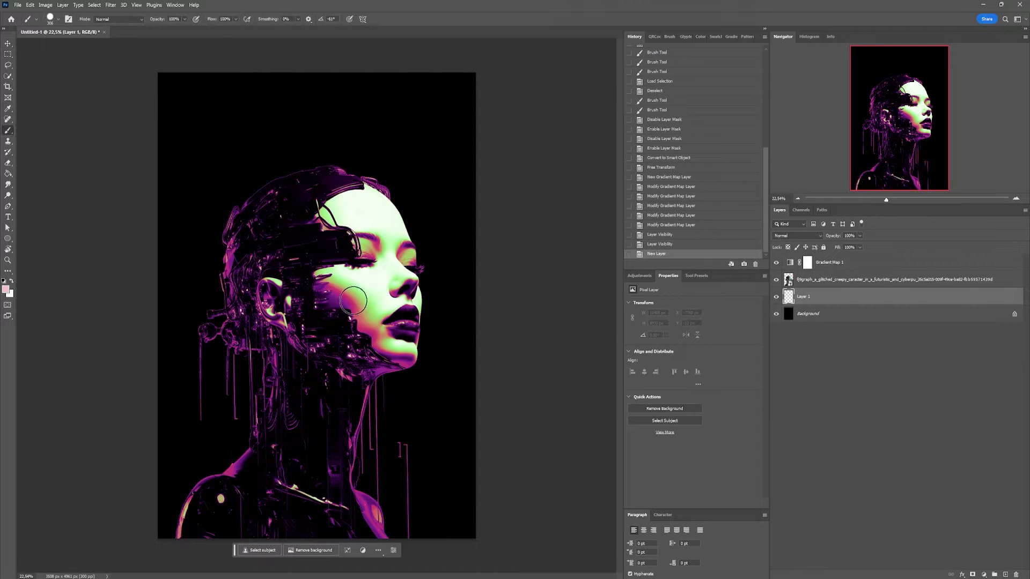
left_click(52, 21)
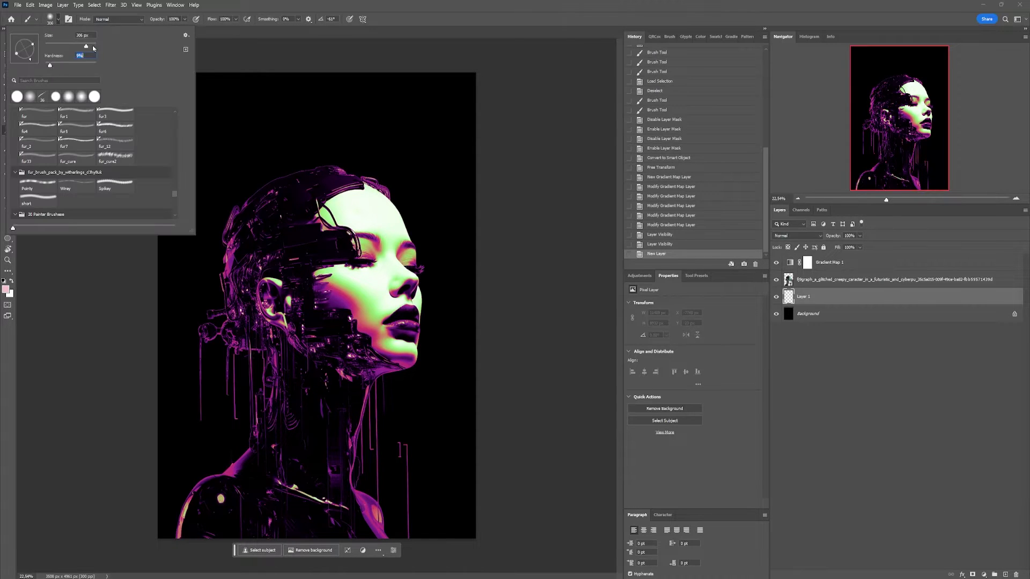
left_click_drag(93, 46, 113, 46)
key("Return")
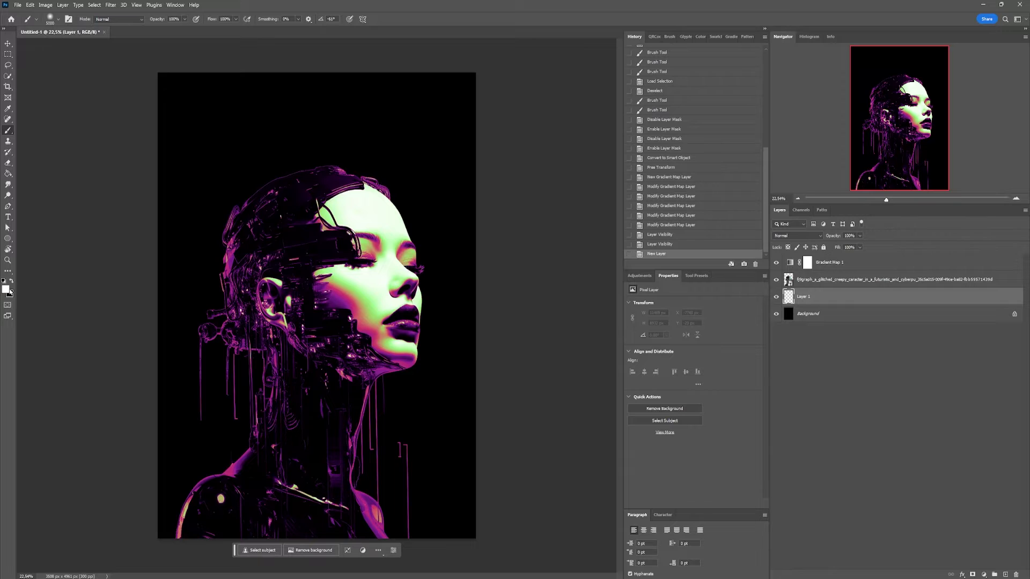
scroll(487, 121, "down", 2, "alt")
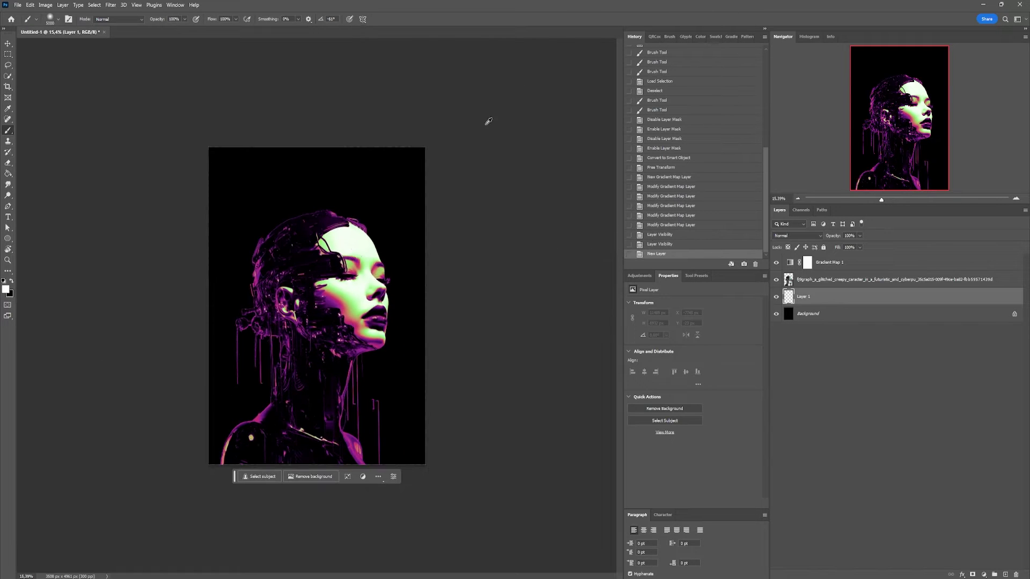
left_click(437, 139)
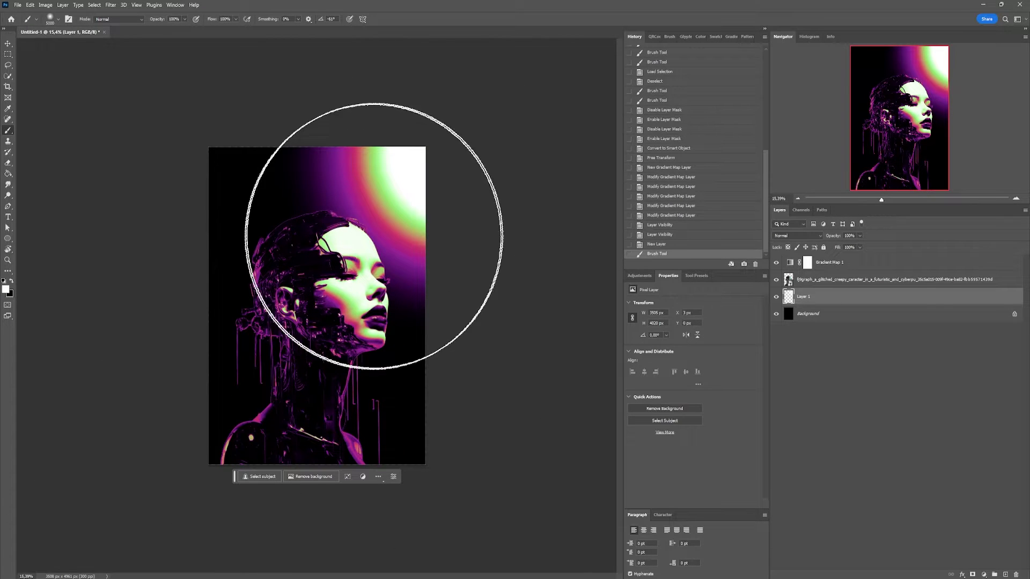
- Scale the glow far beyond the canvas behind the portrait, then add another layer
key("ctrl+t")
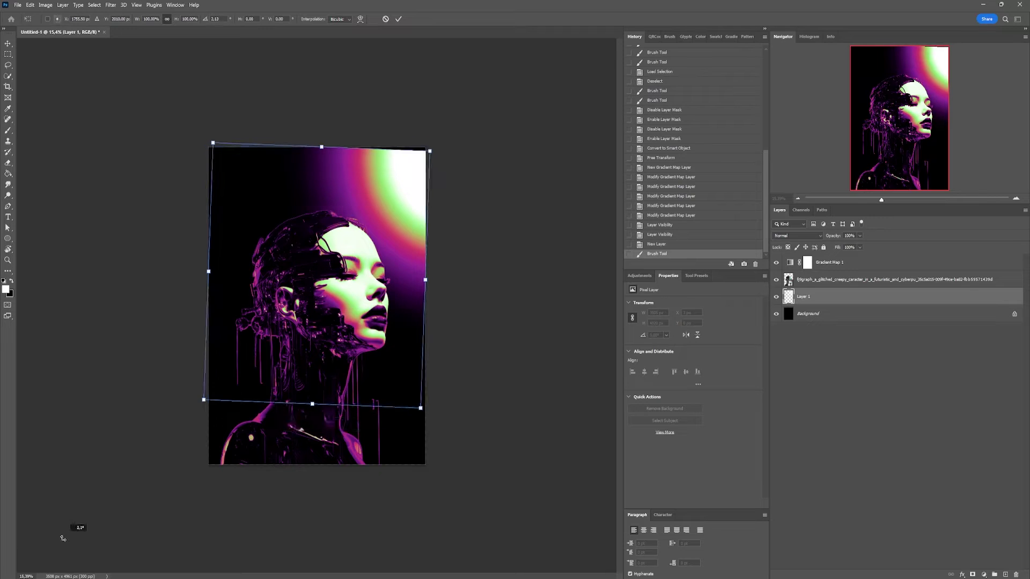
left_click_drag(208, 404, 24, 563)
mouse_move(448, 150)
left_mouse_down()
mouse_move(481, 172)
mouse_move(366, 242)
left_mouse_up()
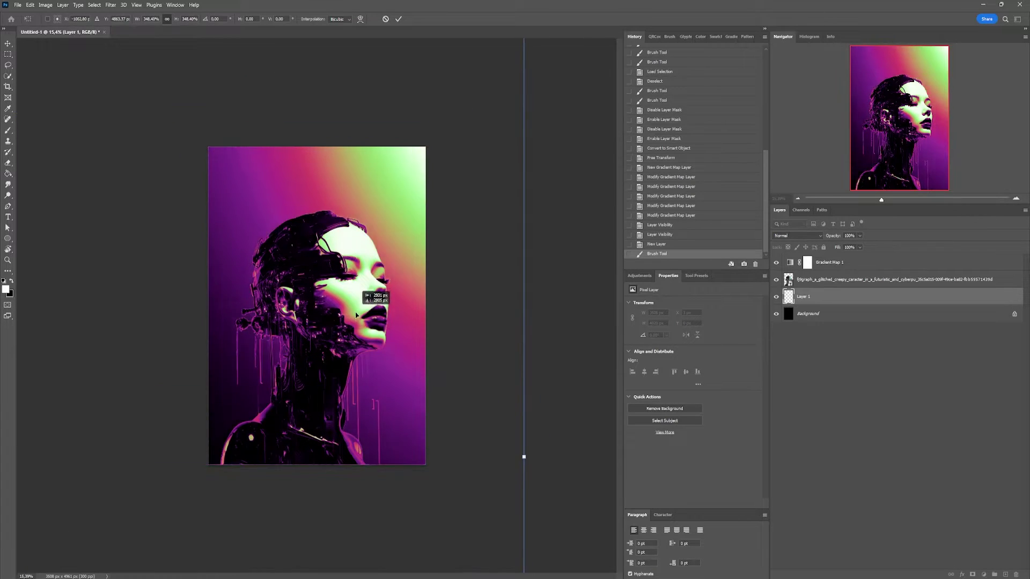
left_click_drag(366, 241, 387, 266)
key("Return")
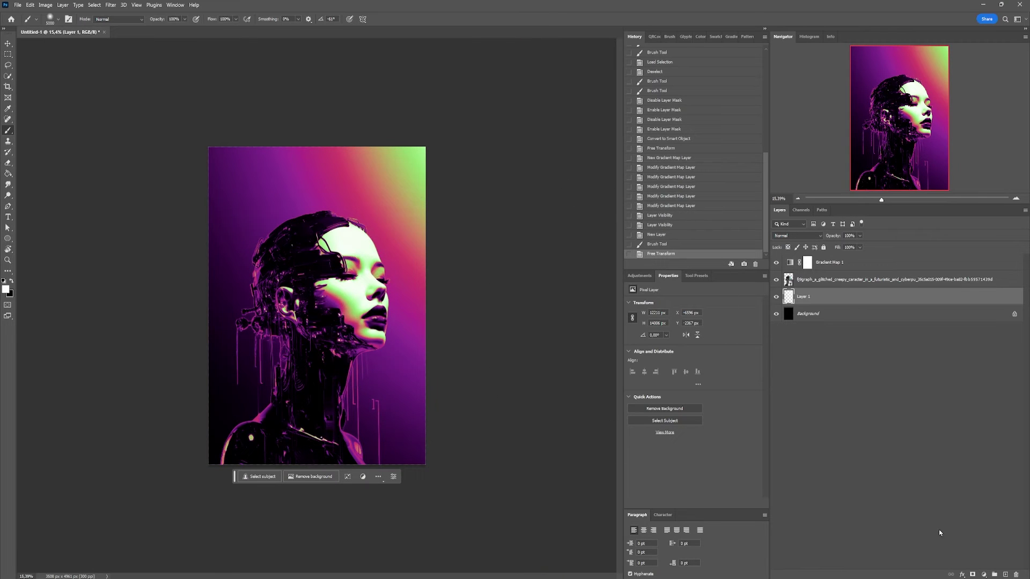
left_click(1004, 573)
- Paint lower-left shading on a layer above the portrait, then enlarge and rotate it
key("ctrl+bracketright")
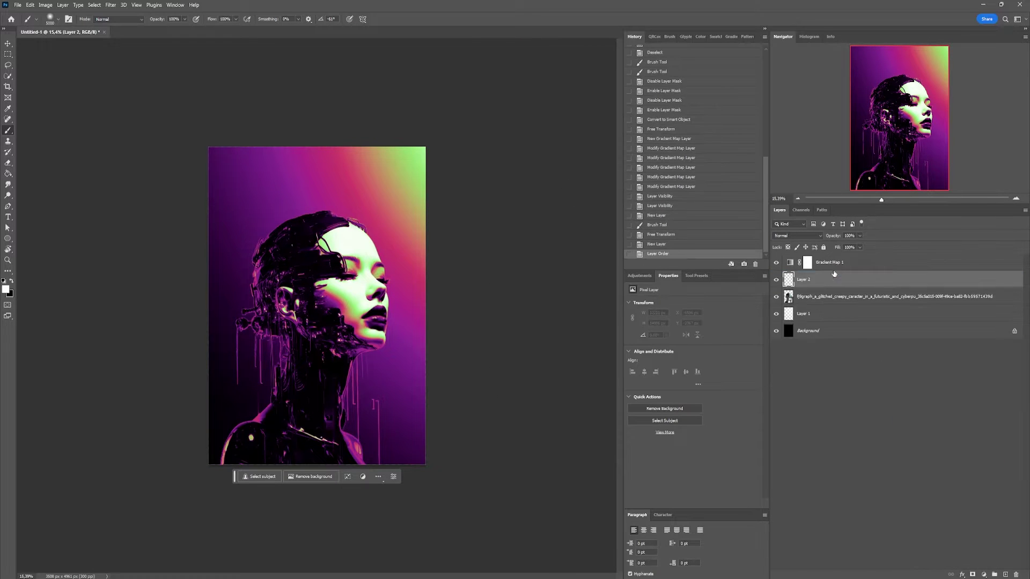
left_click(55, 19)
left_click_drag(95, 35, 81, 36)
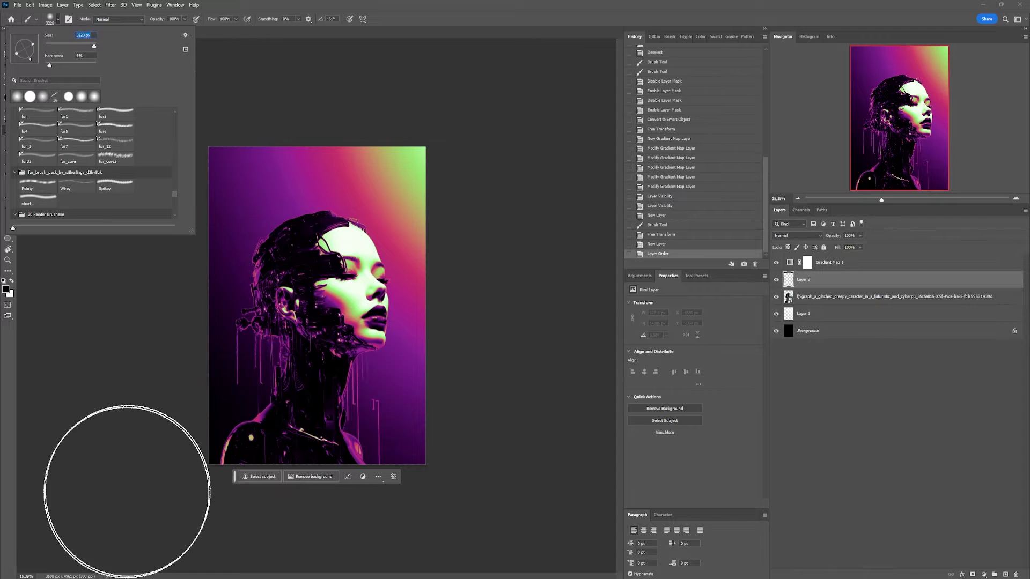
left_click_drag(126, 488, 384, 527)
key("ctrl+t")
mouse_move(424, 483)
left_mouse_down()
mouse_move(494, 478)
mouse_move(551, 360)
mouse_move(494, 352)
left_mouse_up()
key("Return")
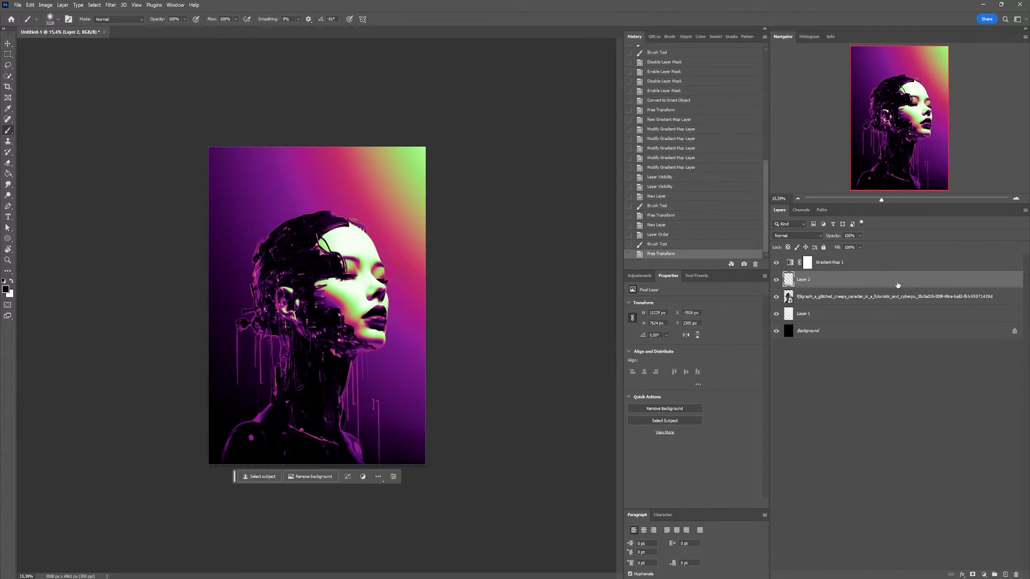
- Duplicate and rotate Layer 2, then move the Layer 1 glow and fit the canvas
key("ctrl+j")
key("ctrl+t")
mouse_move(266, 434)
left_mouse_down()
mouse_move(227, 396)
mouse_move(456, 511)
left_mouse_up()
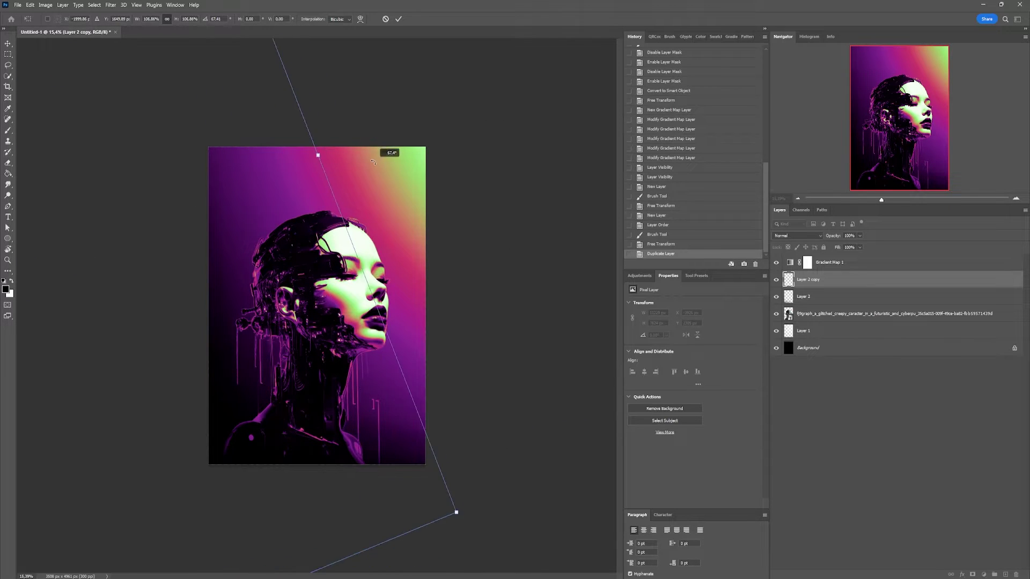
left_click(804, 331)
key("ctrl+minus")
key("ctrl+t")
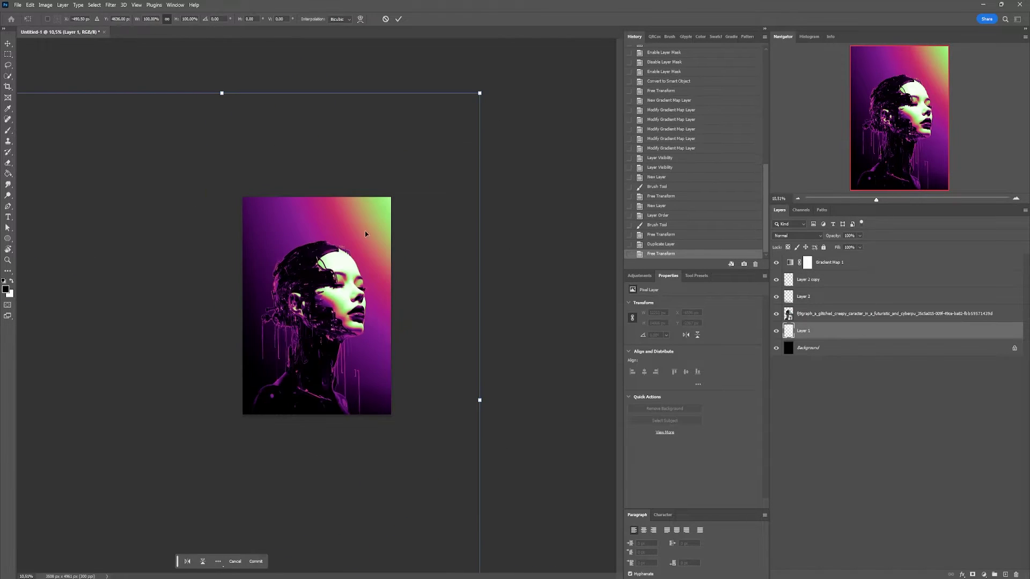
left_click_drag(391, 211, 353, 227)
key("Return")
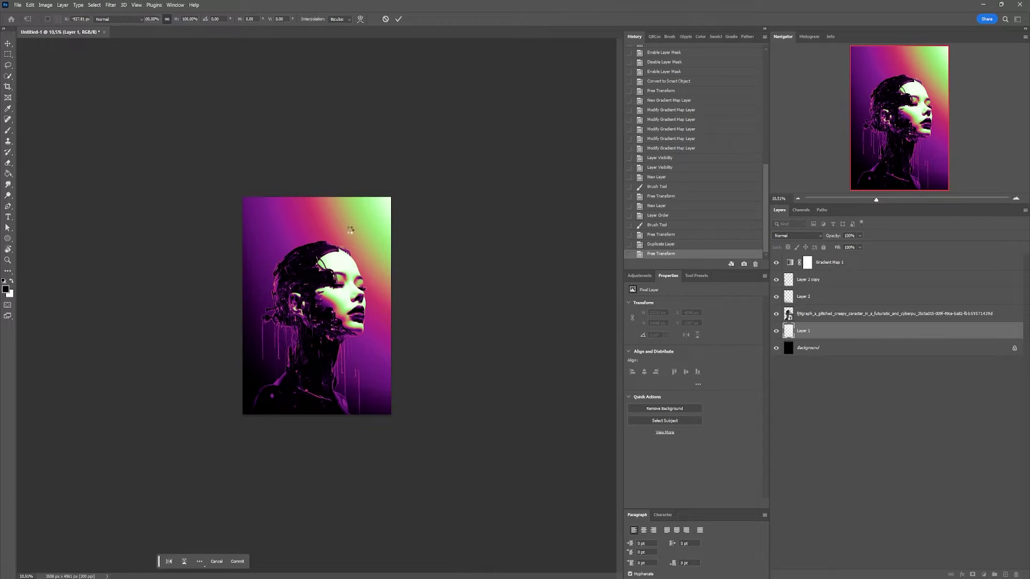
key("ctrl+0")
scroll(336, 292, "down", 1, "alt")
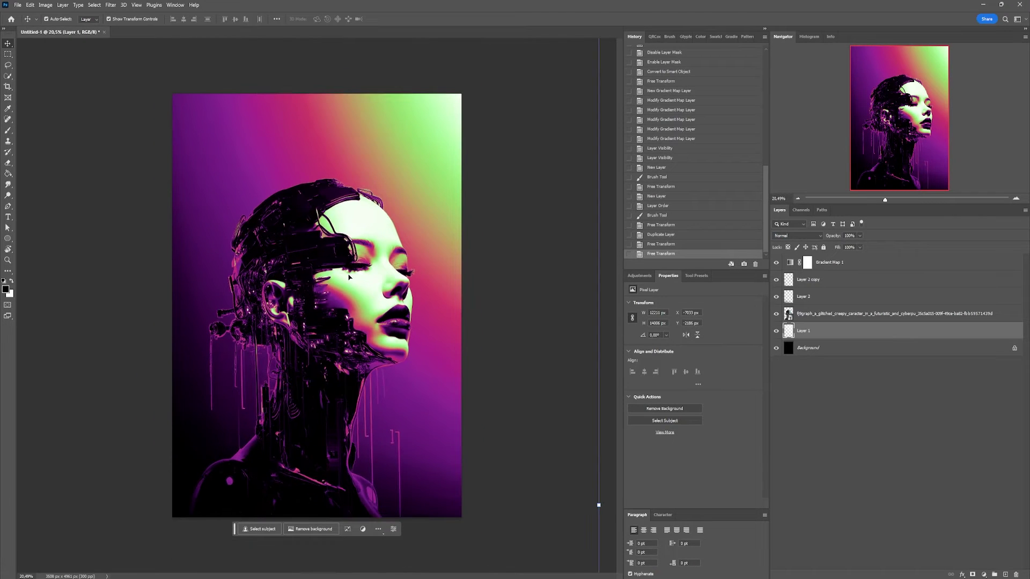
- Nudge the cyborg photo a few pixels lower and open the Camera Raw Filter
left_click(538, 266)
left_click_drag(351, 264, 357, 270)
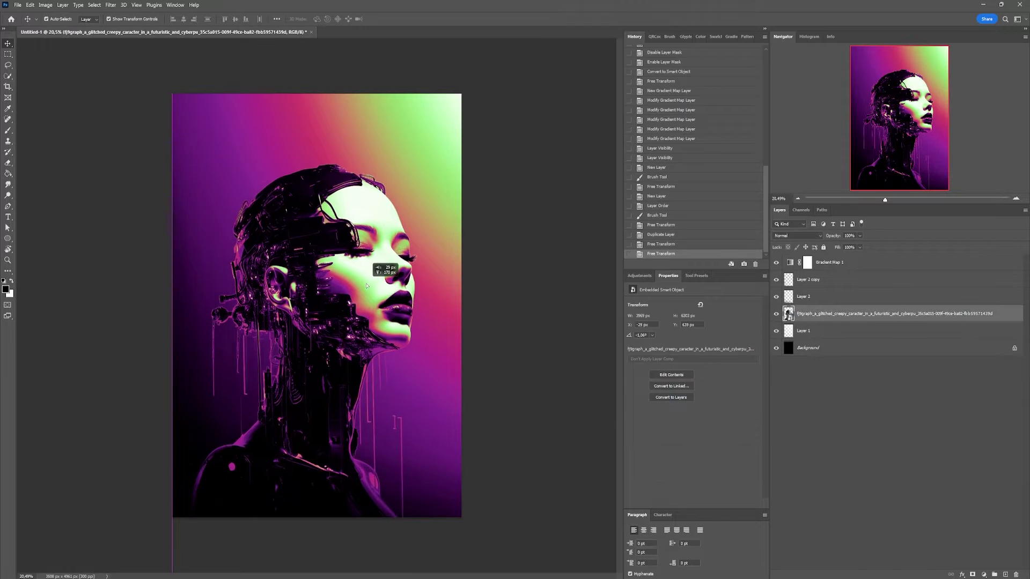
key("ctrl+t")
left_click_drag(522, 225, 526, 219)
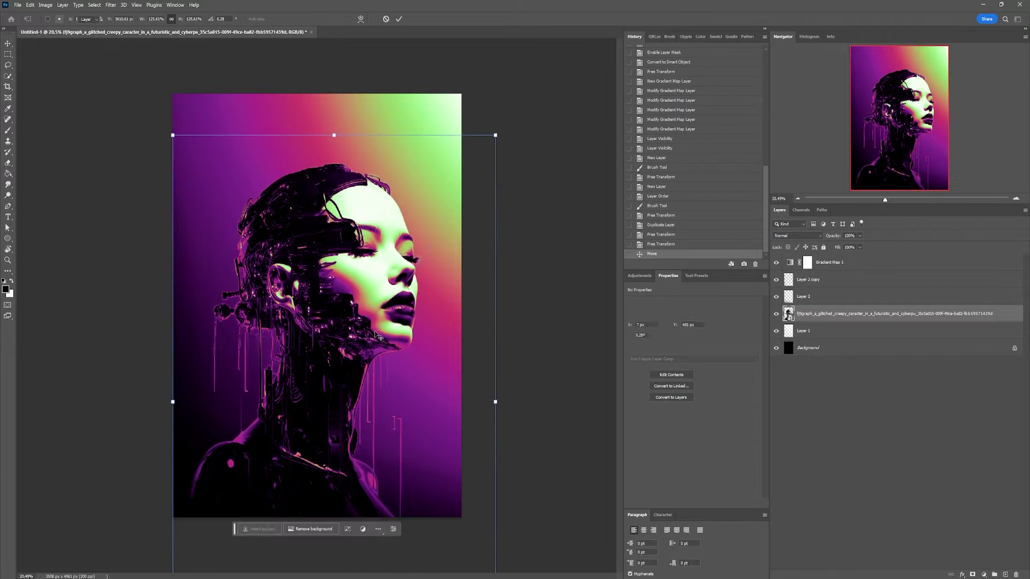
key("Return")
left_click_drag(377, 335, 376, 339)
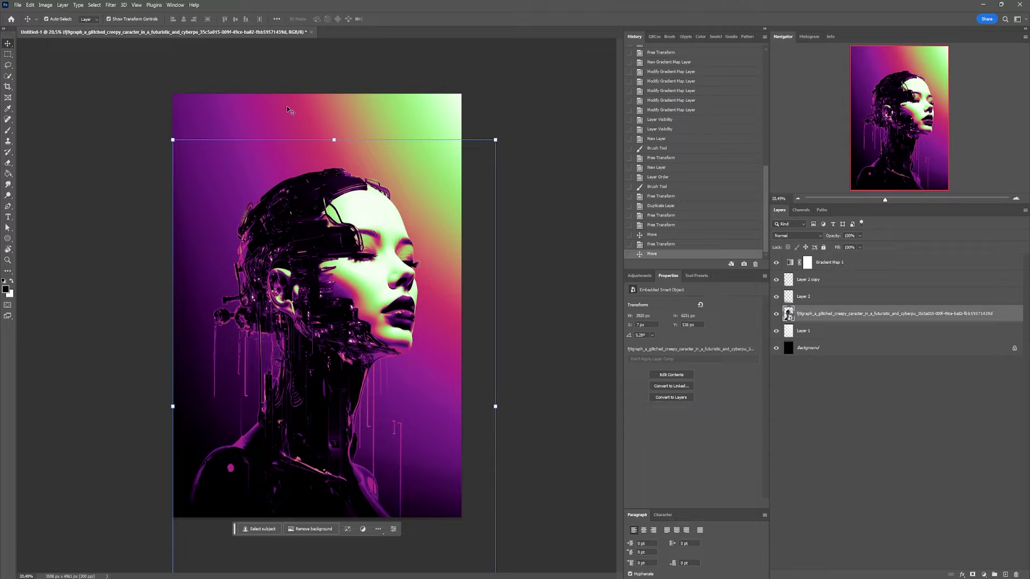
left_click(109, 7)
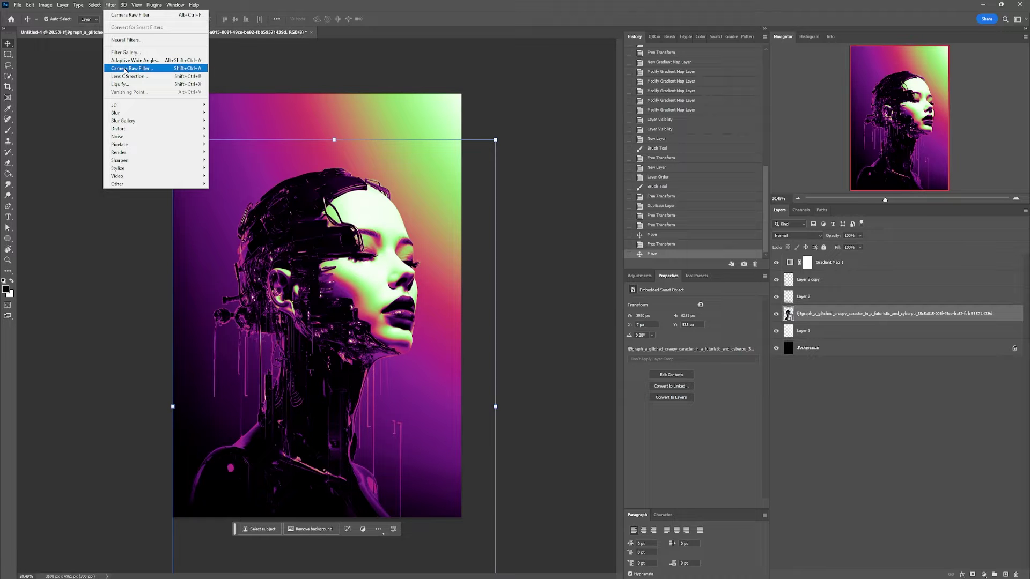
left_click(125, 70)
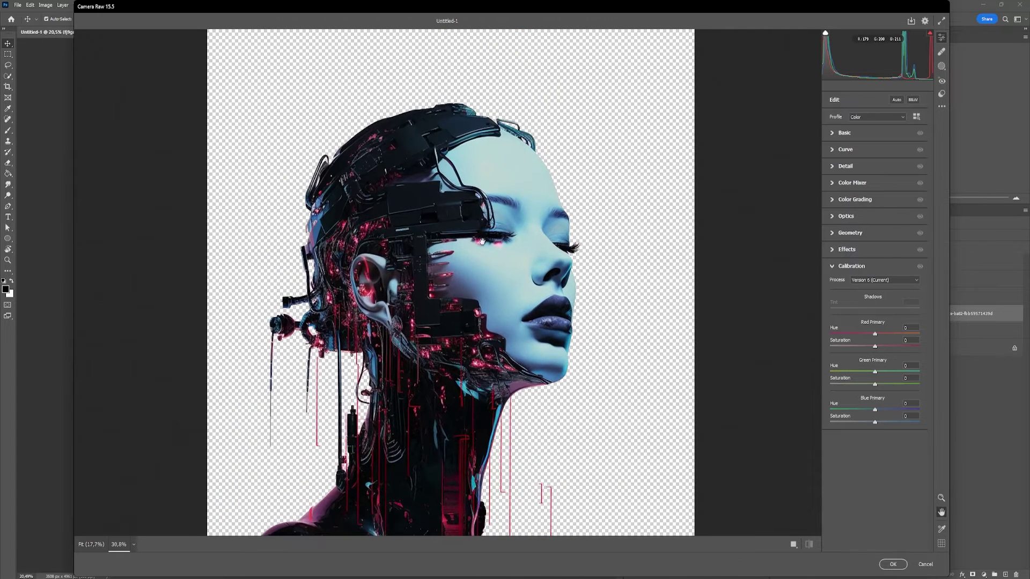
- In Camera Raw Basic, raise Clarity, Blacks, Whites and Vibrance, lower Shadows and Contrast, then apply
left_click(832, 133)
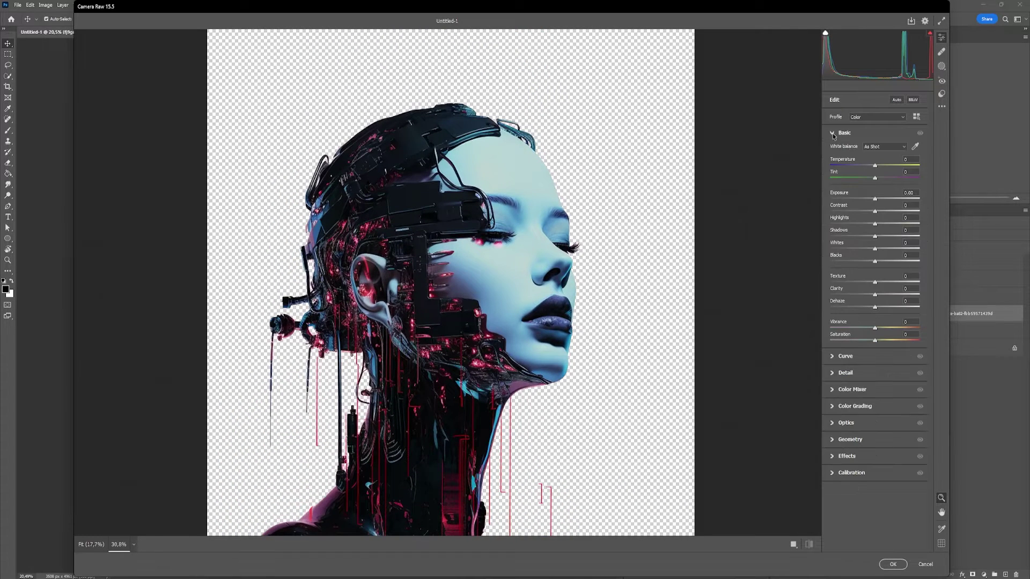
left_click(899, 294)
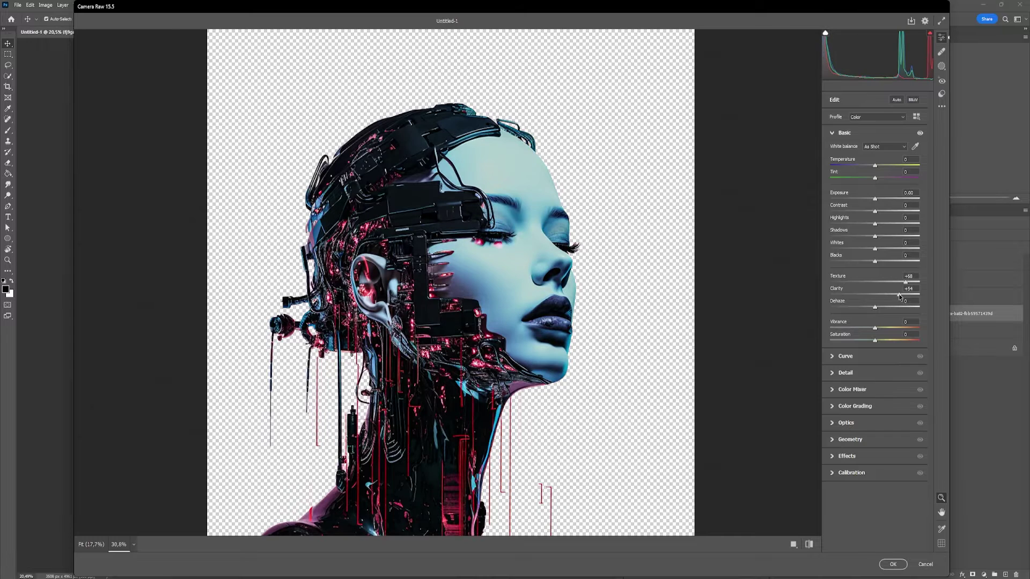
mouse_move(880, 298)
left_mouse_down()
mouse_move(897, 296)
mouse_move(825, 312)
mouse_move(912, 310)
mouse_move(881, 311)
left_mouse_up()
left_click_drag(892, 261, 887, 262)
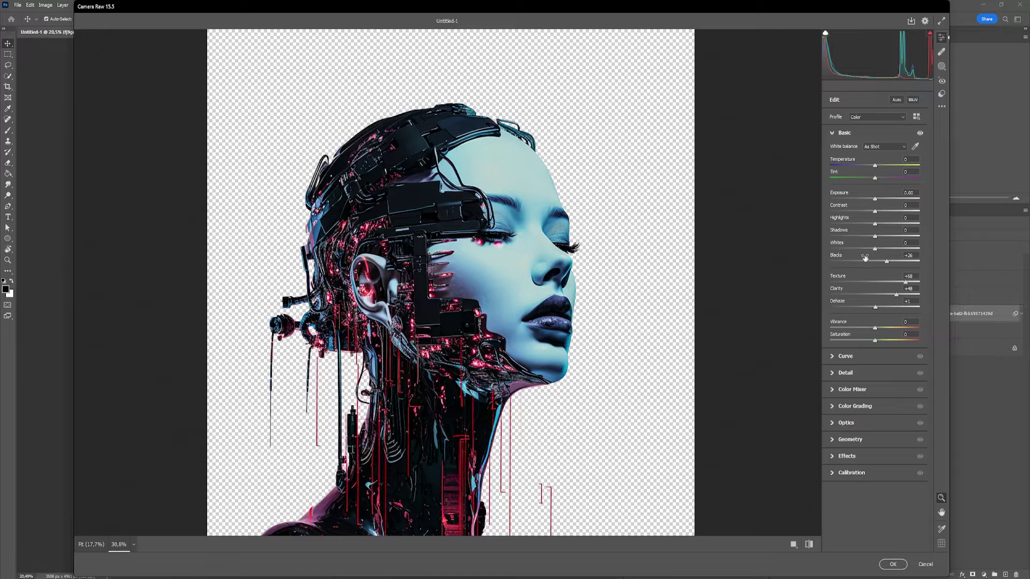
left_click_drag(874, 249, 905, 252)
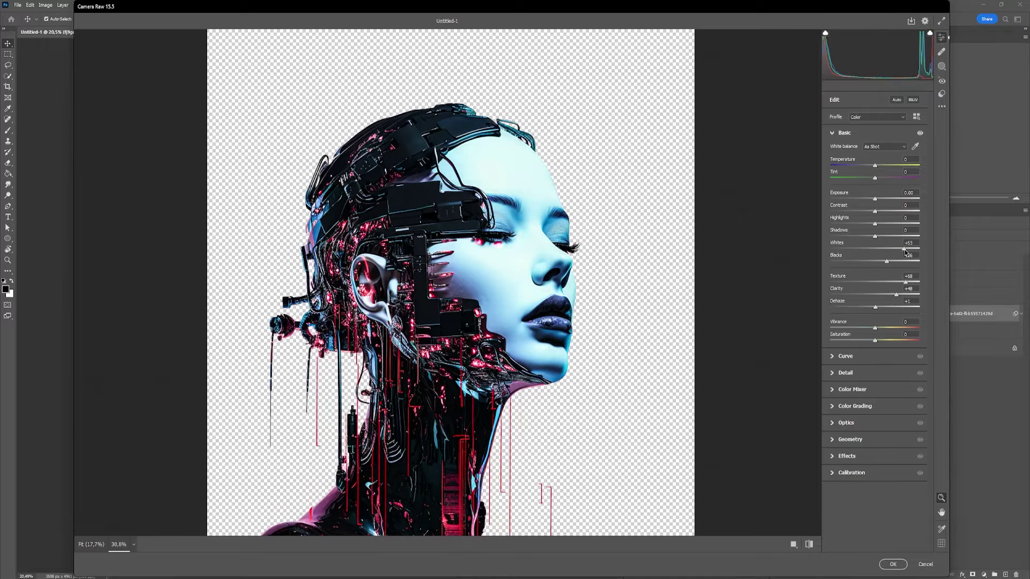
left_click_drag(875, 236, 858, 236)
left_click_drag(874, 199, 854, 210)
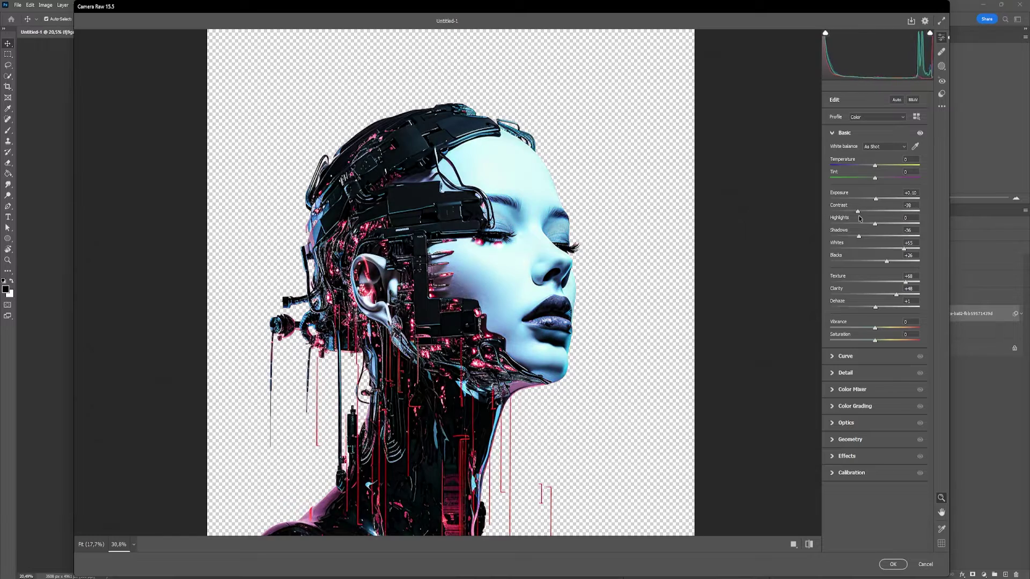
key("ctrl+alt+0")
left_click_drag(884, 329, 887, 328)
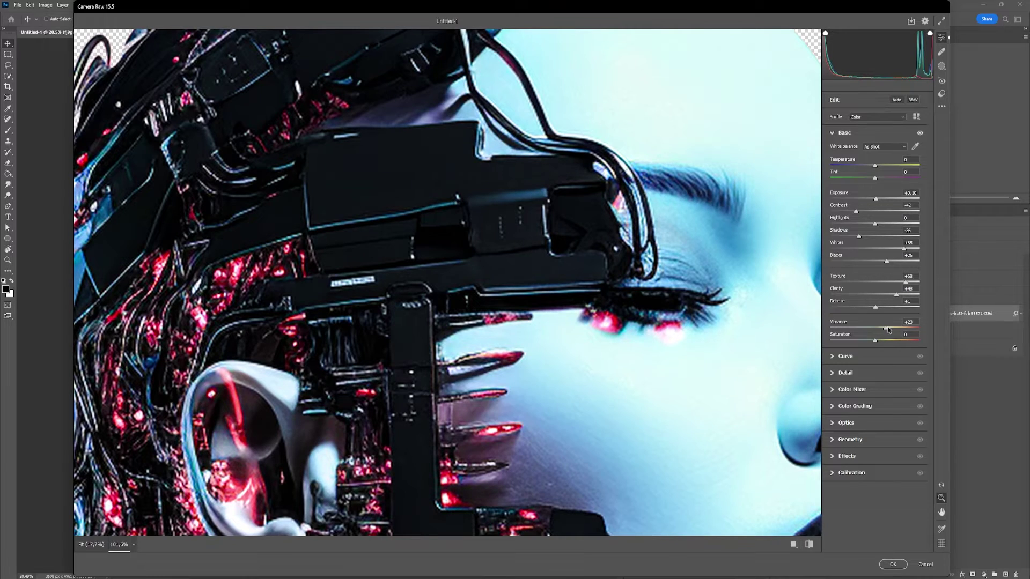
key("ctrl+0")
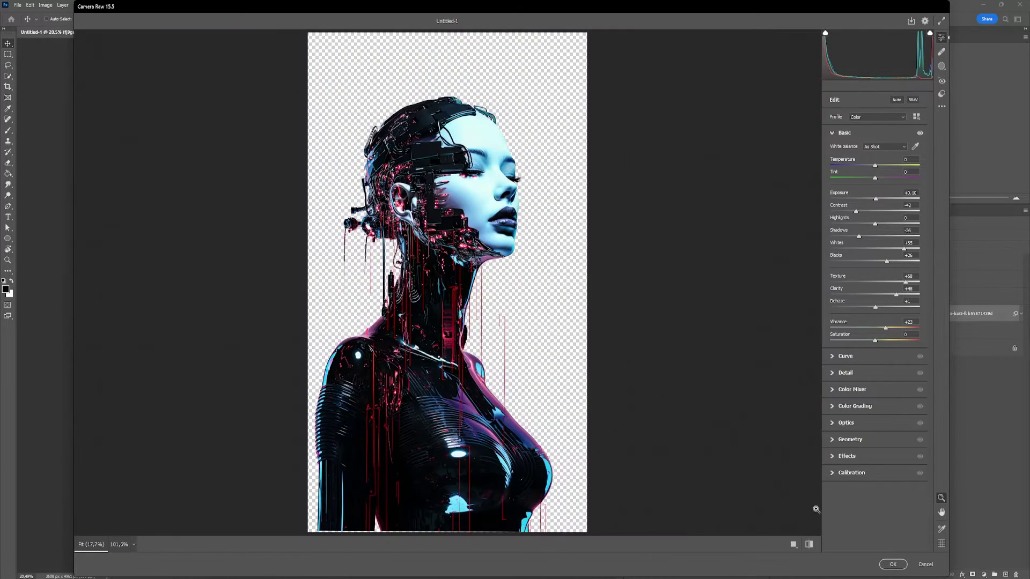
left_click(892, 565)
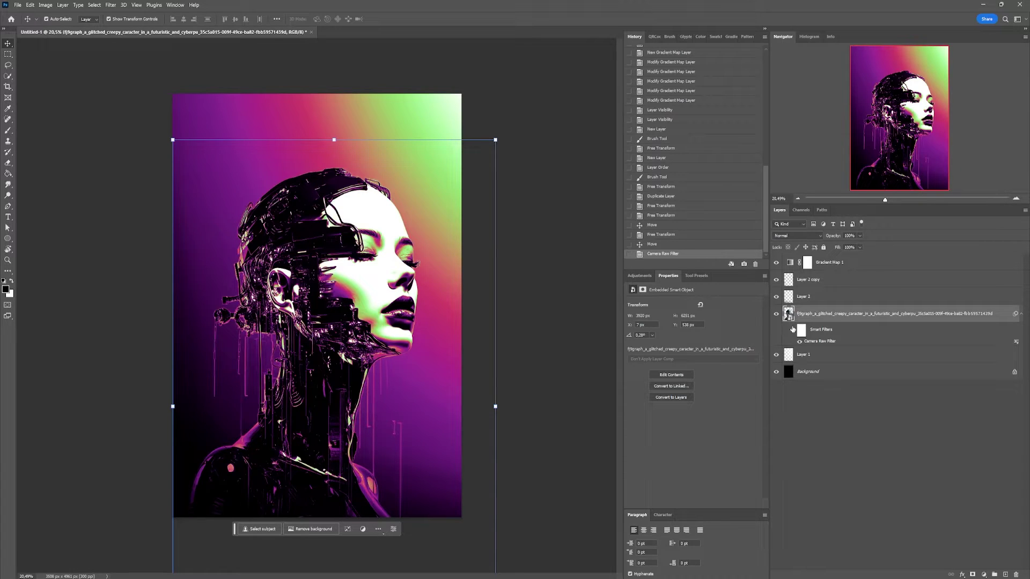
- Paint on the Camera Raw filter mask to hide the effect from the figure and head
left_click(800, 330)
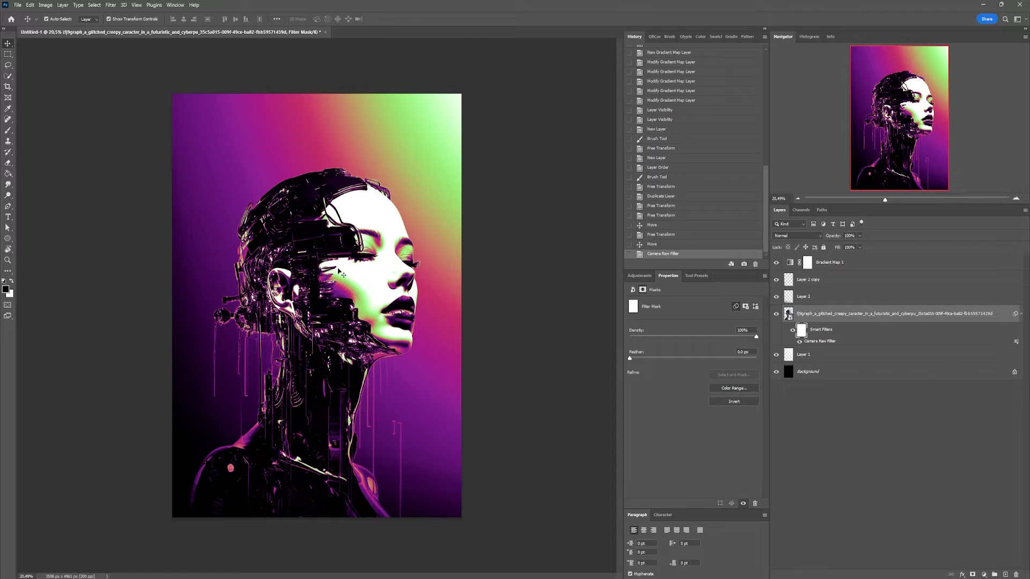
key("b")
left_click(57, 19)
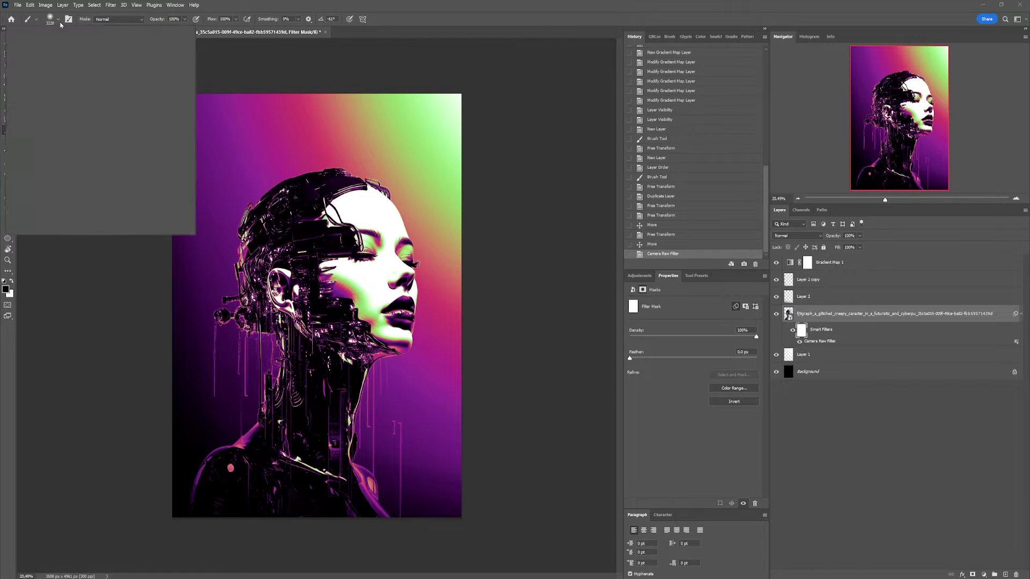
key("Return")
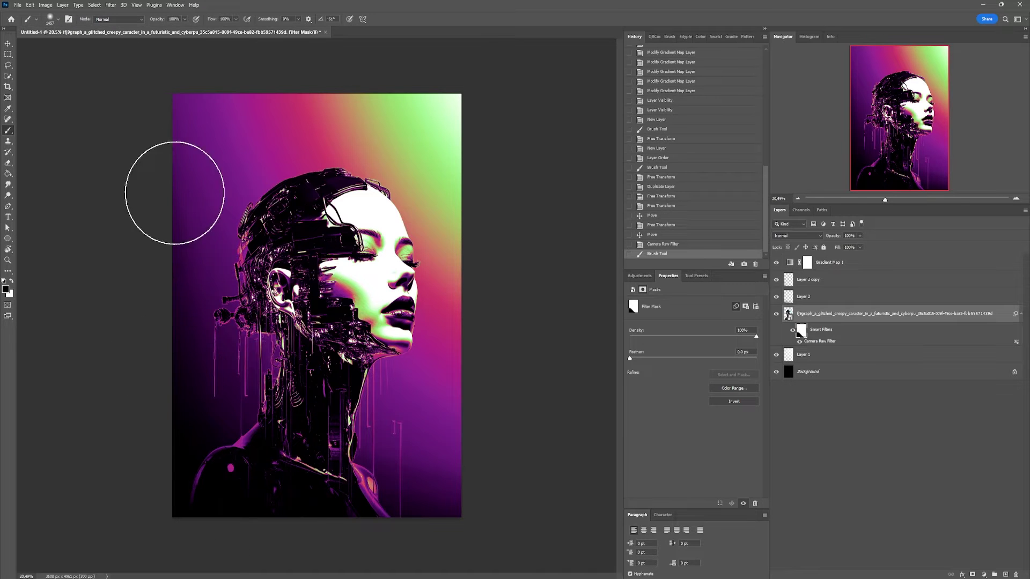
scroll(448, 195, "up", 2, "alt")
left_click_drag(448, 195, 466, 378)
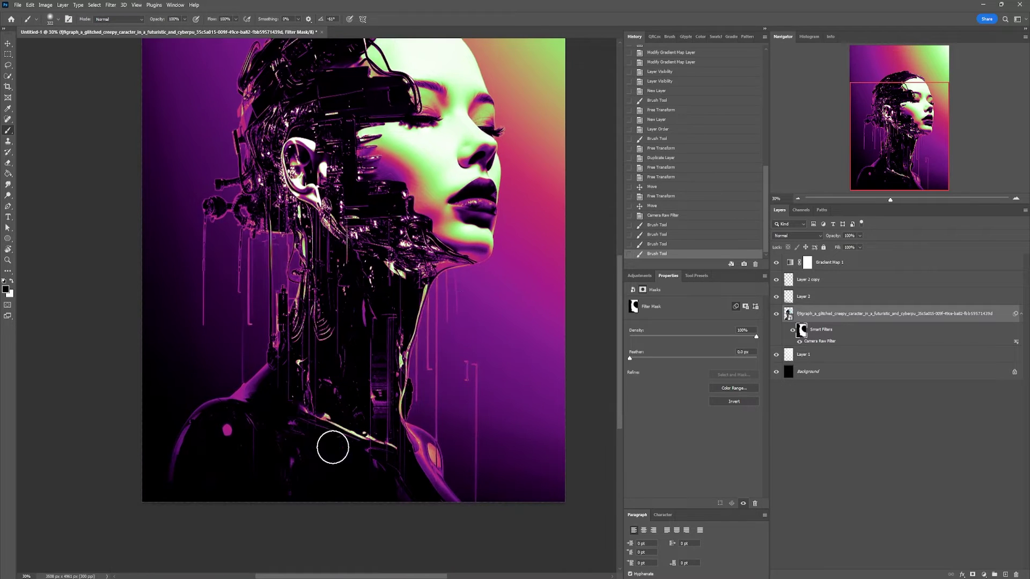
mouse_move(330, 444)
left_mouse_down()
mouse_move(383, 435)
mouse_move(385, 482)
left_mouse_up()
scroll(346, 321, "up", 3)
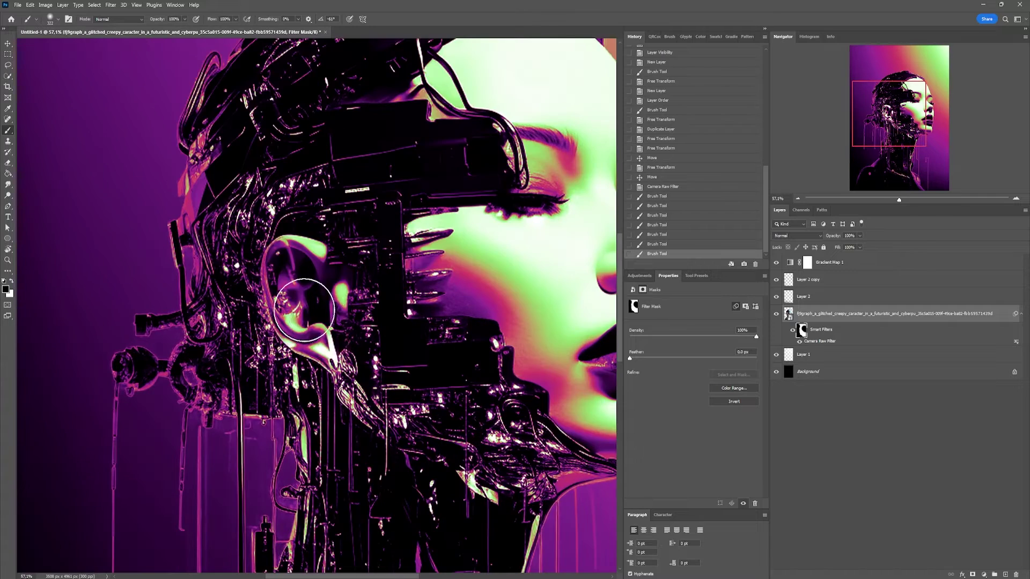
scroll(305, 223, "down", 3)
left_click_drag(332, 167, 249, 349)
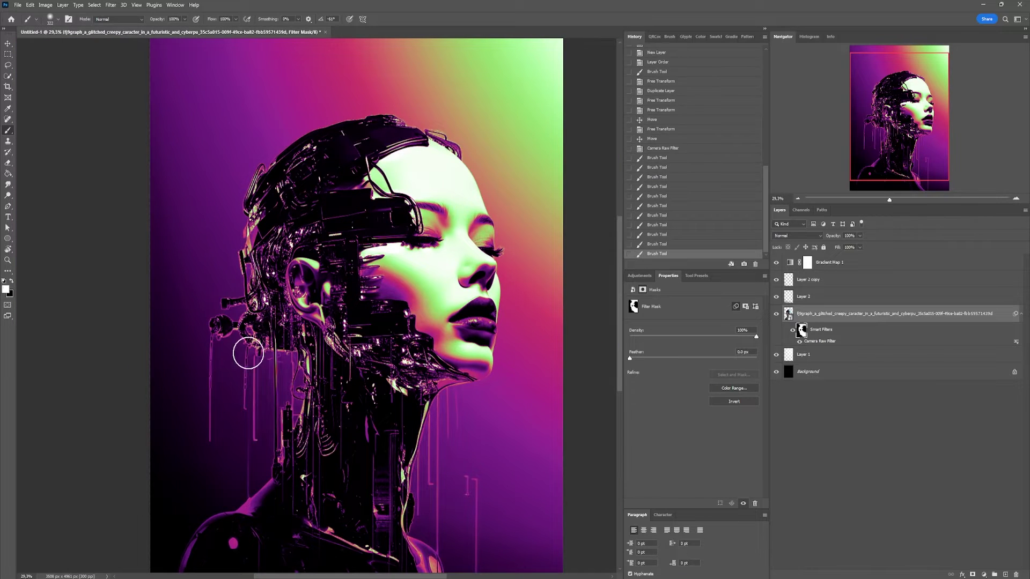
- Enlarge the brush, then undo the last mask stroke and return to the Move tool
key("bracketright")
left_click(51, 18)
left_click_drag(81, 36, 93, 36)
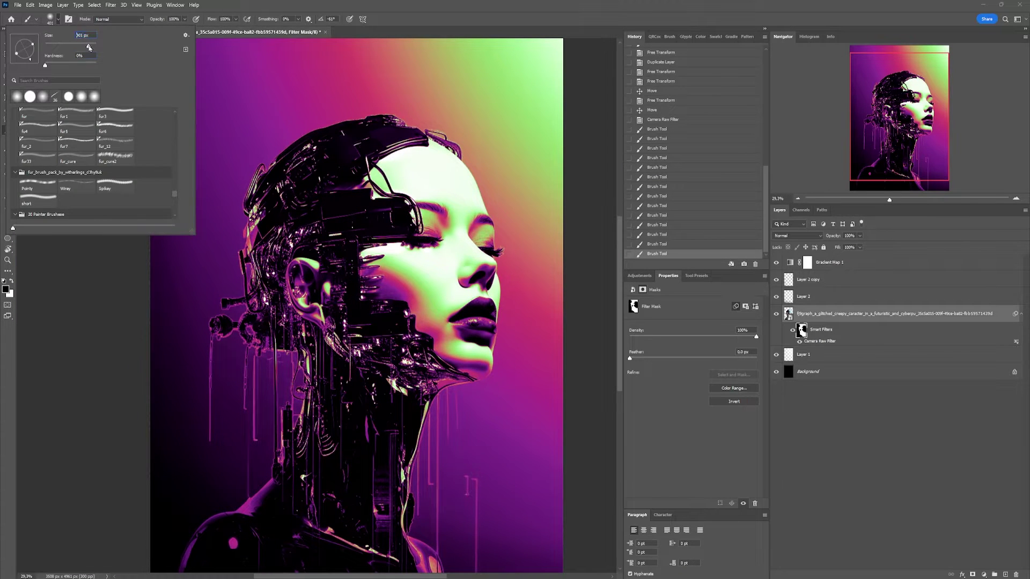
left_click(101, 424)
scroll(194, 201, "down", 2)
key("v")
key("ctrl+z")
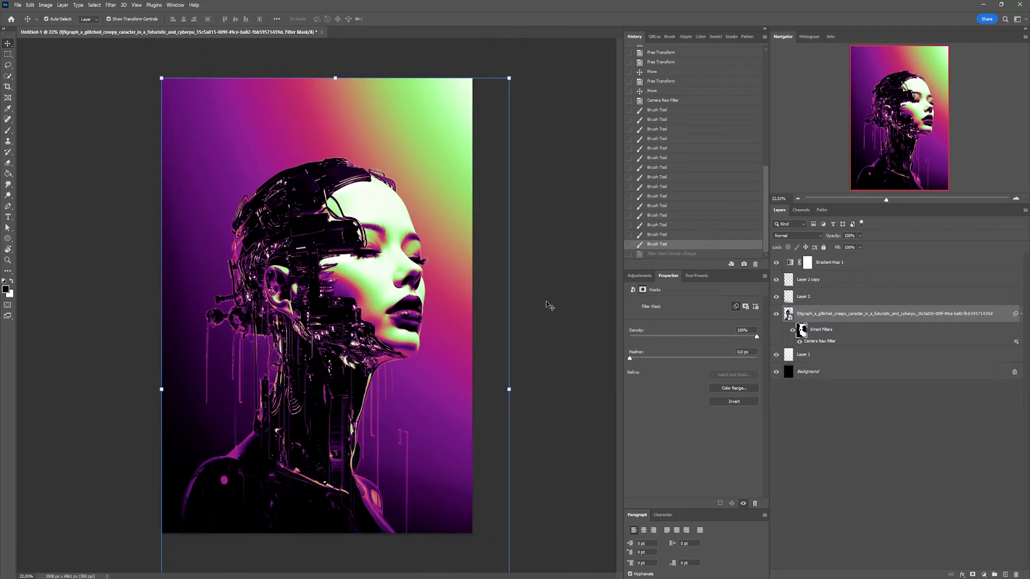
- Enable Bevel & Emboss on the cyborg photo layer with Inner Bevel style and Up direction
left_click(842, 314)
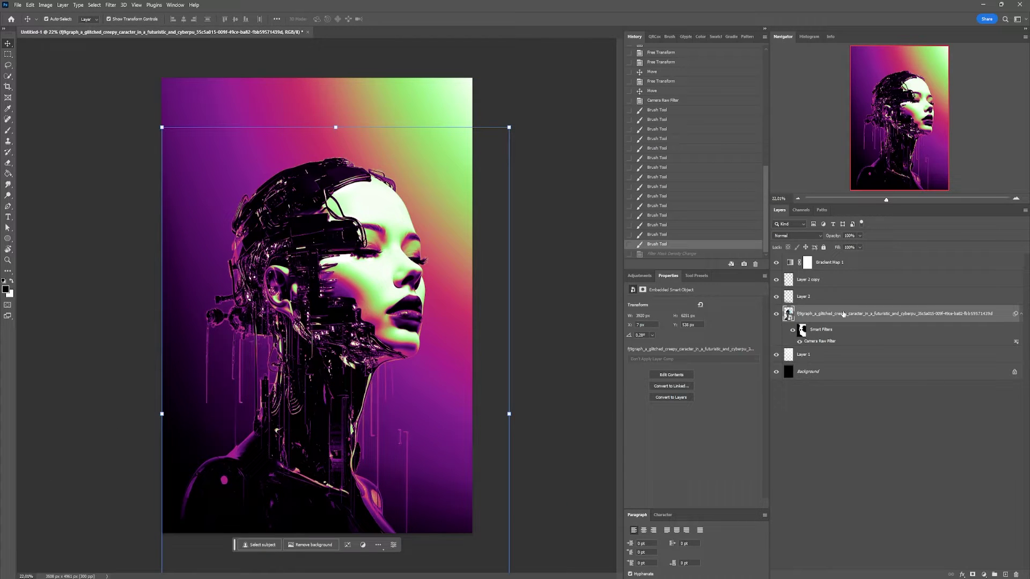
mouse_move(789, 314)
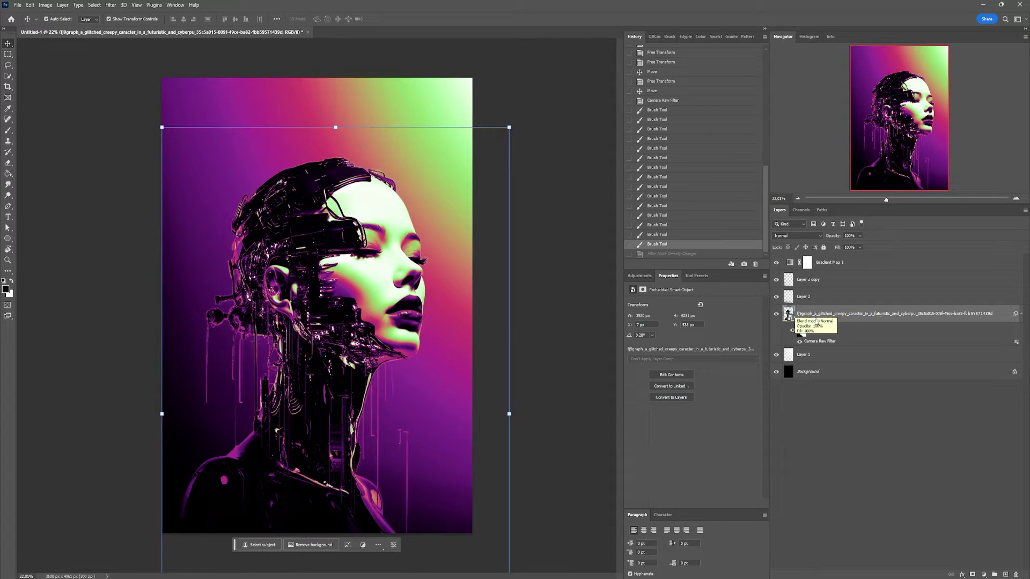
double_click(804, 322)
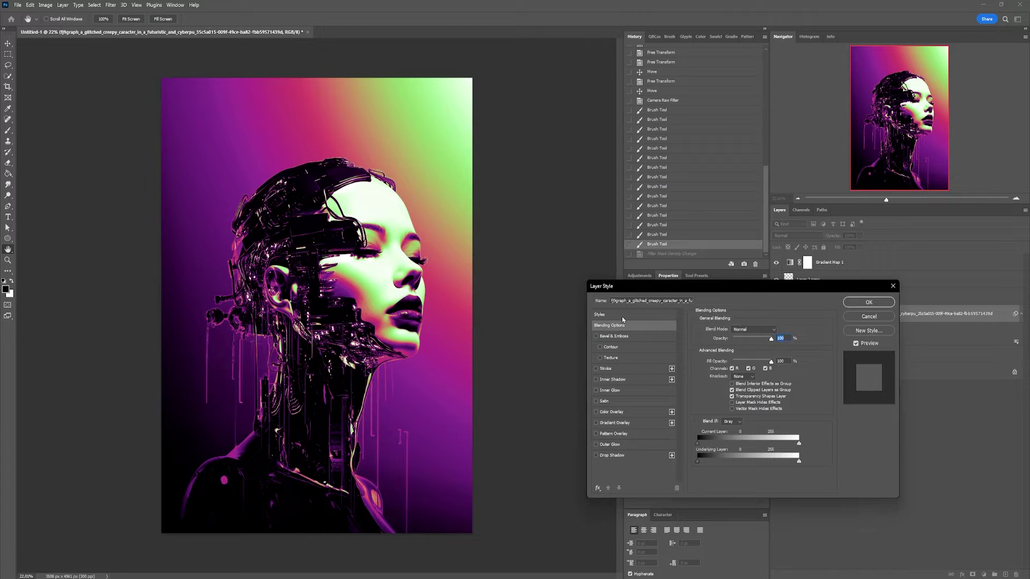
left_click(597, 336)
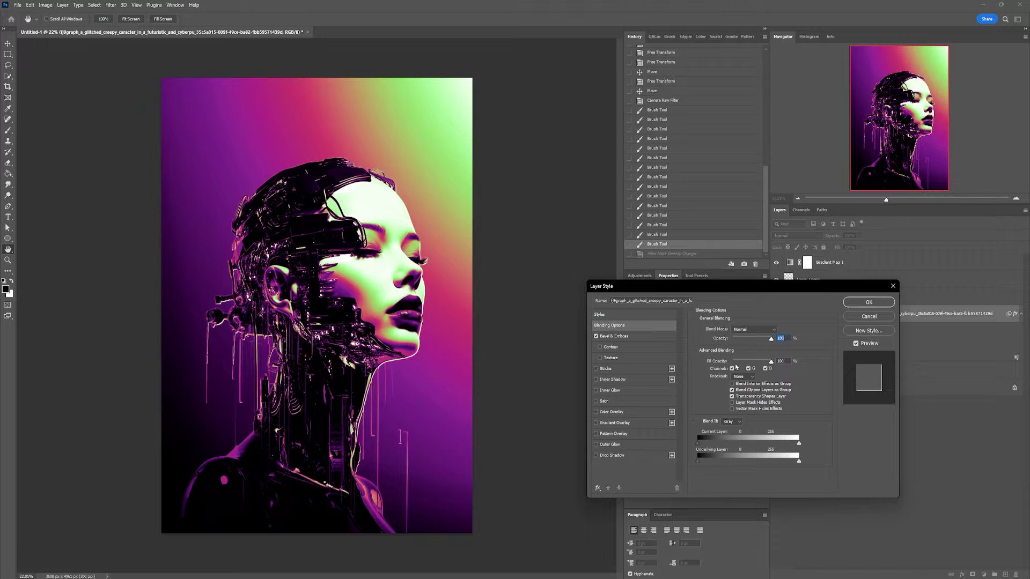
left_click(640, 337)
left_click(756, 331)
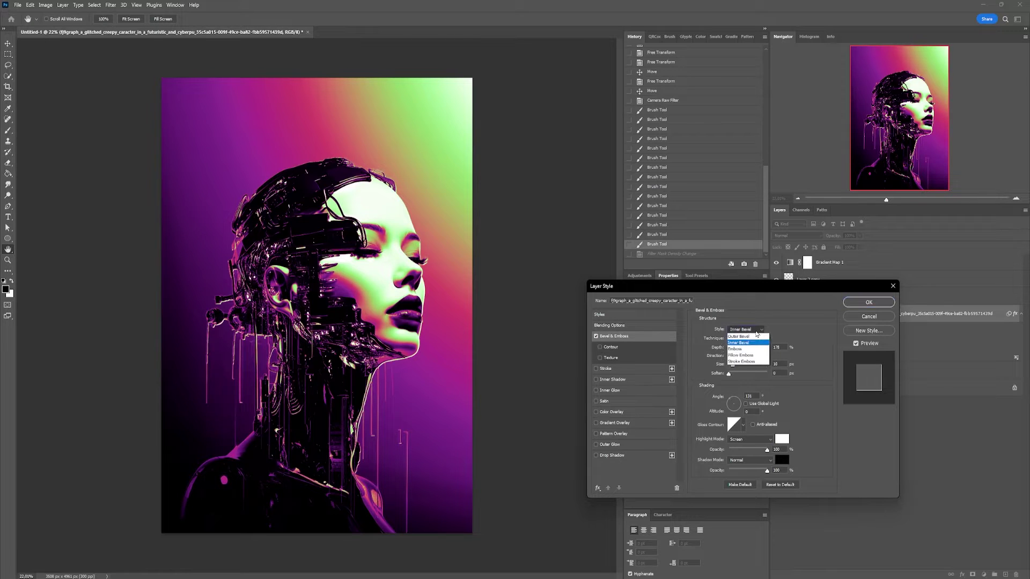
left_click(745, 344)
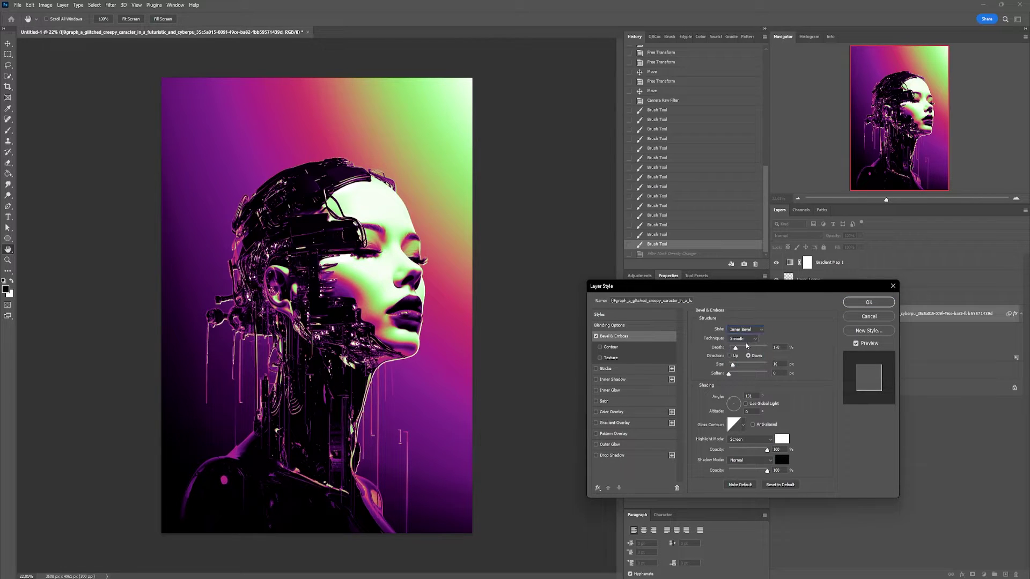
left_click(730, 356)
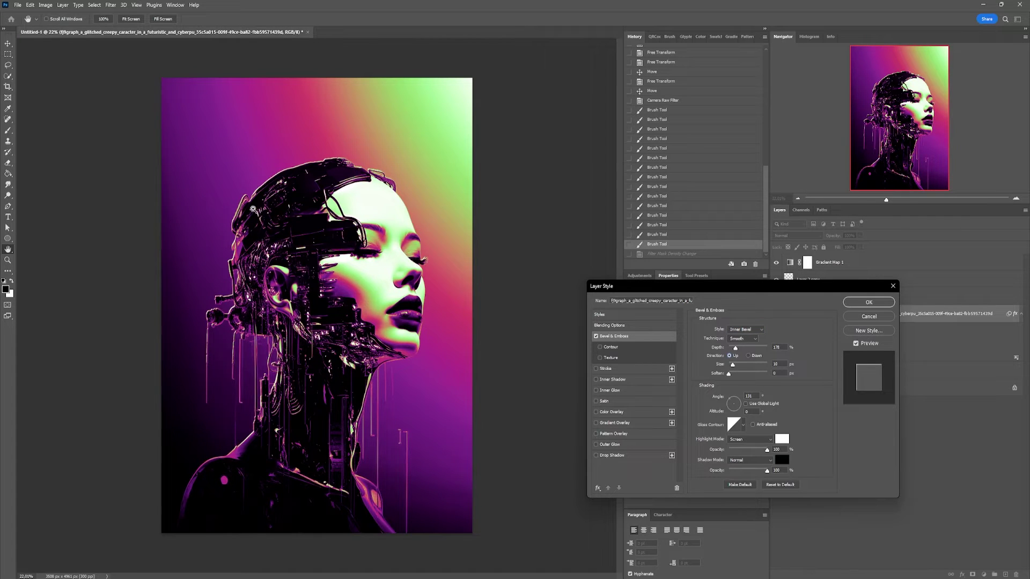
scroll(252, 209, "up", 1)
scroll(265, 202, "up", 1)
scroll(296, 180, "up", 1)
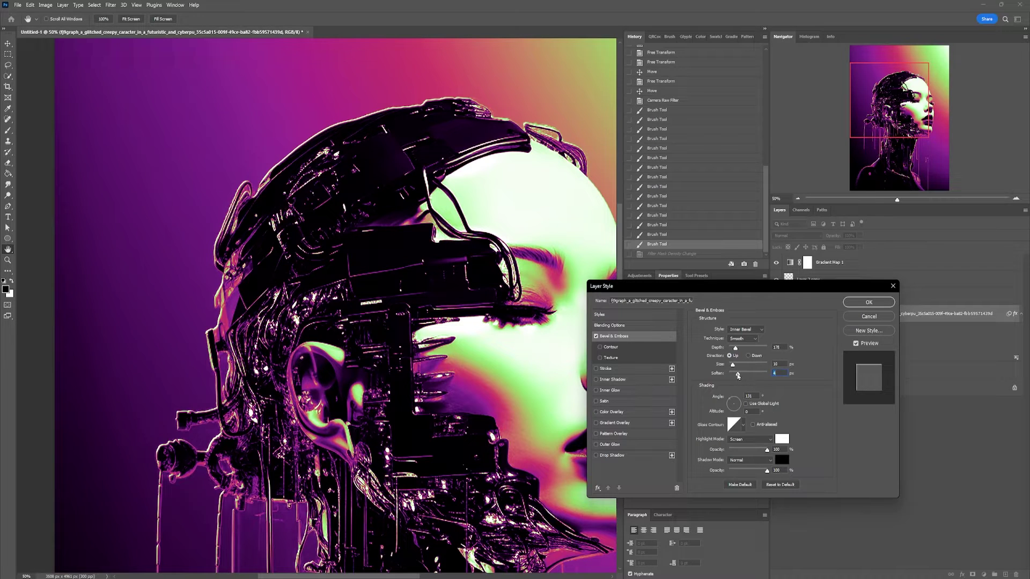
- Reduce the bevel size, adjust the lighting angle and altitude, and confirm the style
left_click_drag(732, 366, 732, 366)
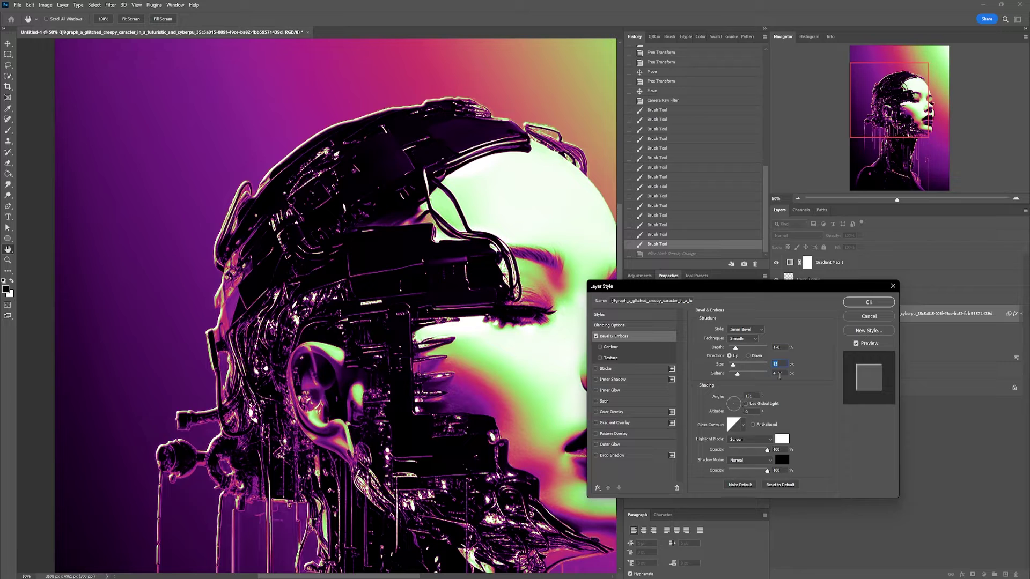
left_click_drag(733, 402, 729, 402)
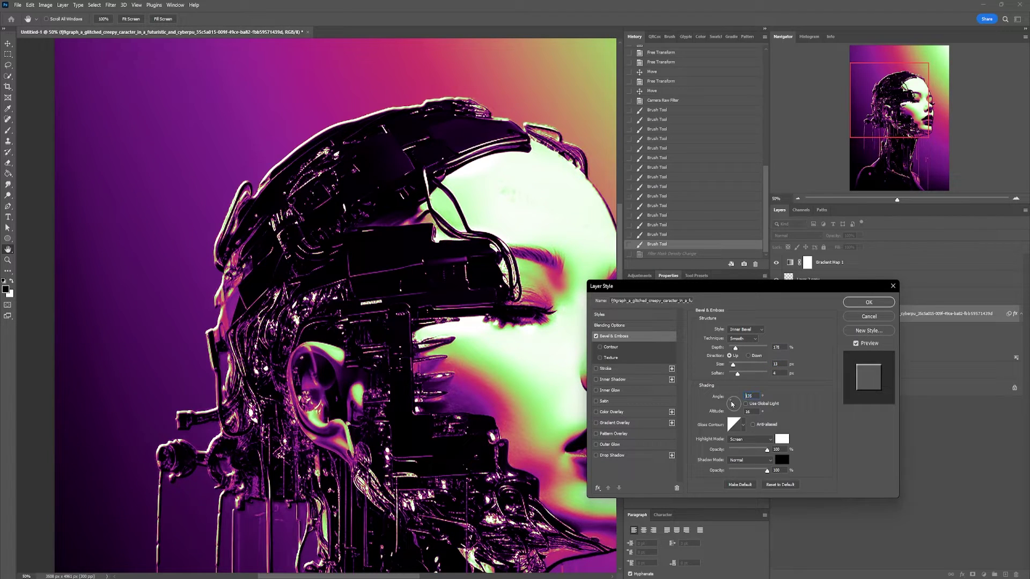
key("ctrl+minus")
left_click_drag(733, 402, 734, 402)
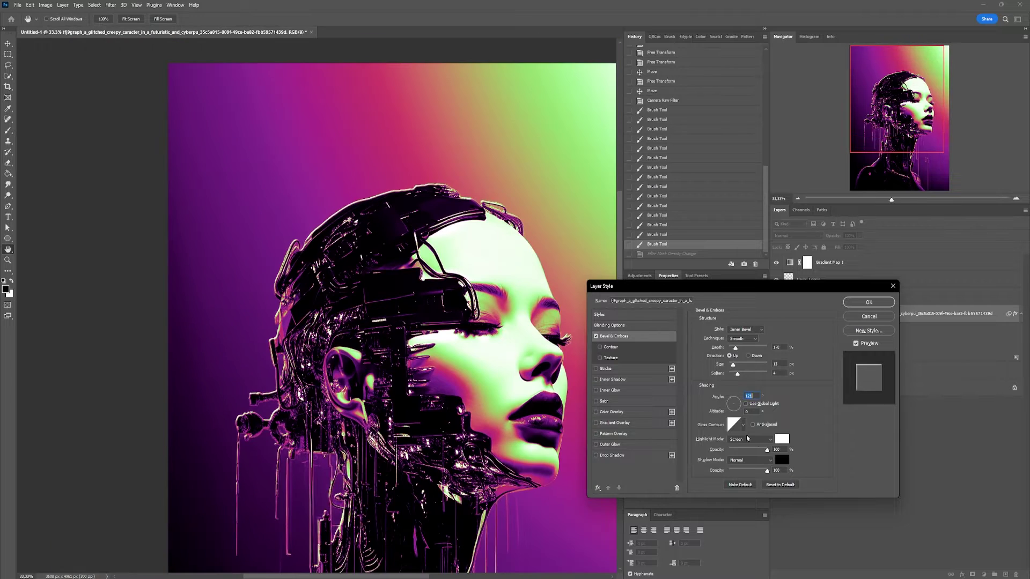
key("Return")
key("v")
key("ctrl+0")
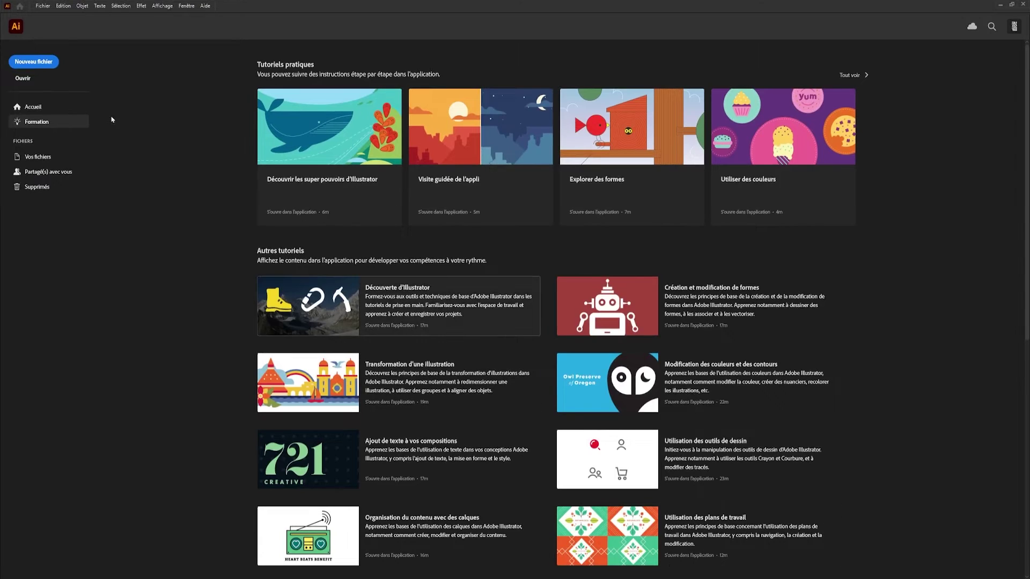
left_click(34, 61)
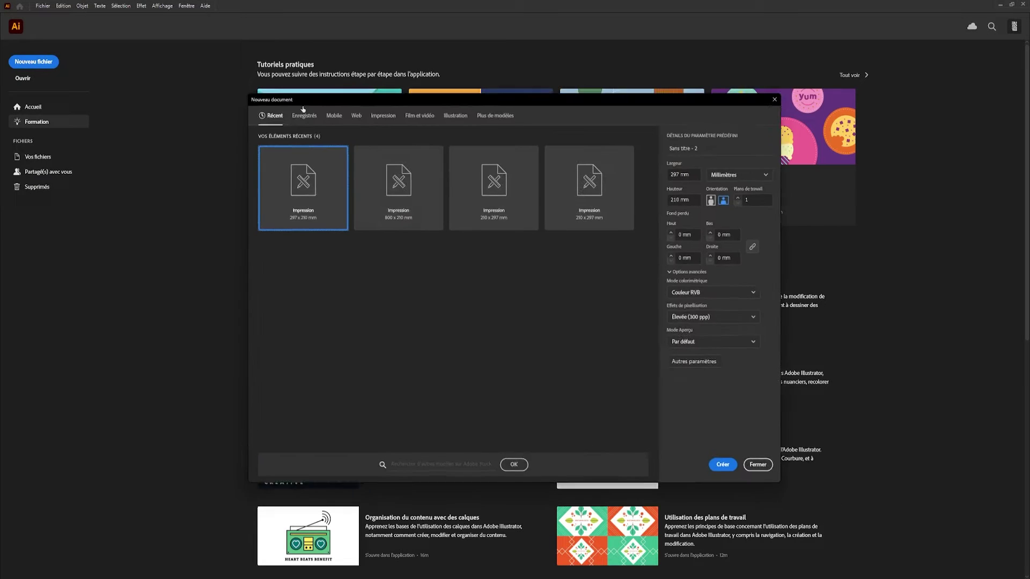
- Create a 210 x 297 mm document and place a text object set in Humane Semi Bold
left_click(591, 189)
left_click(728, 469)
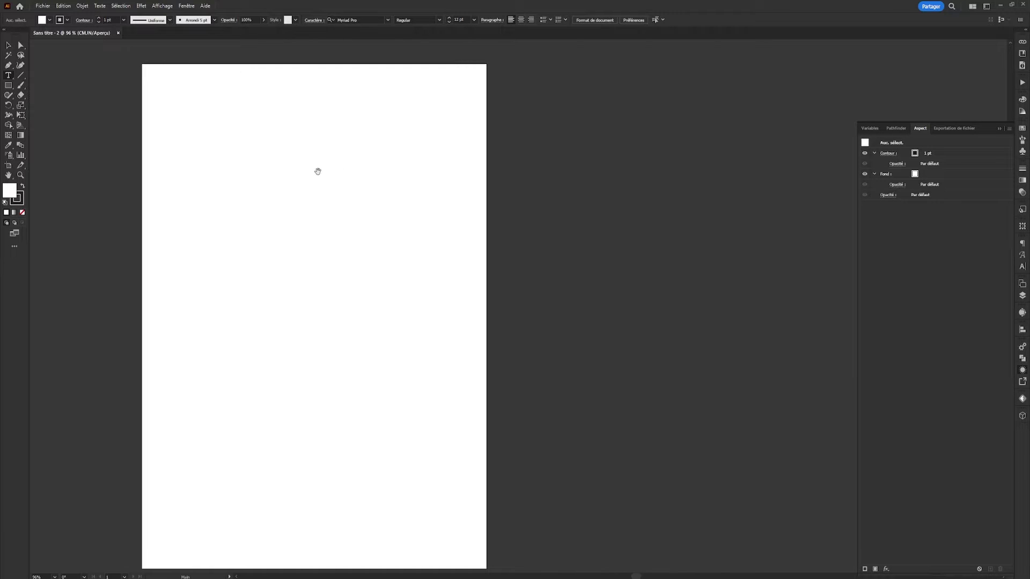
left_click(206, 151)
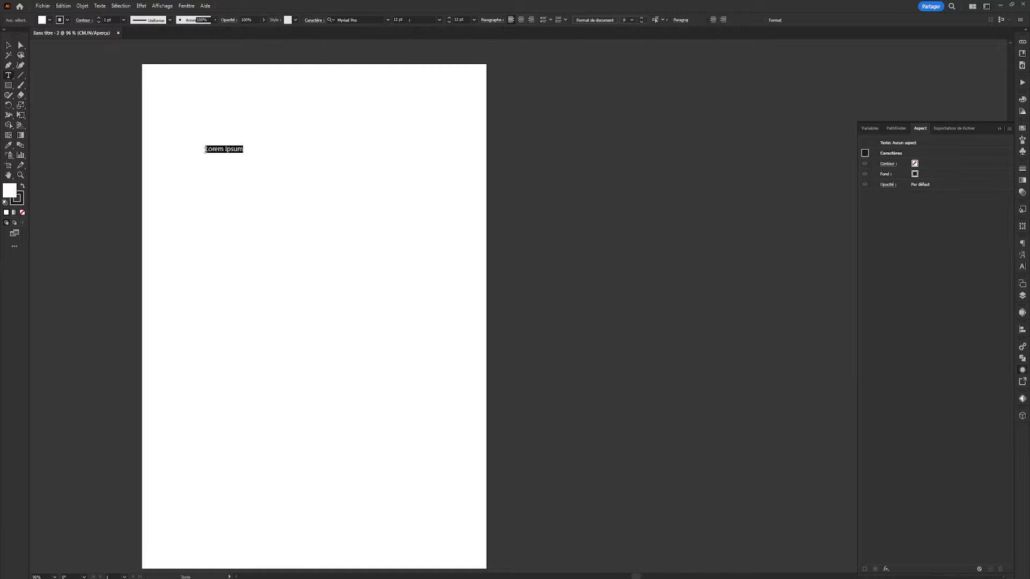
left_click(294, 20)
type("Humane")
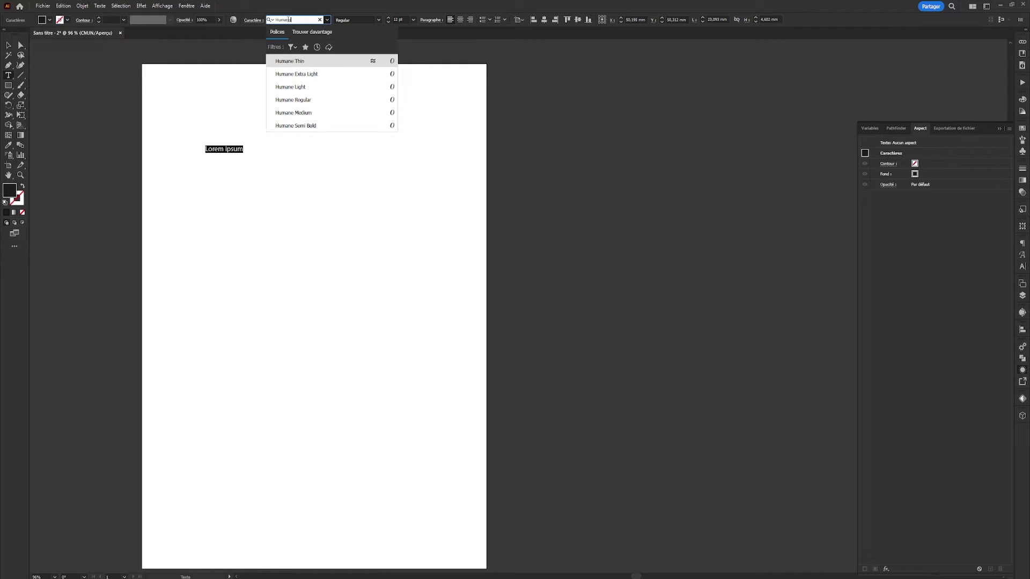
left_click(325, 126)
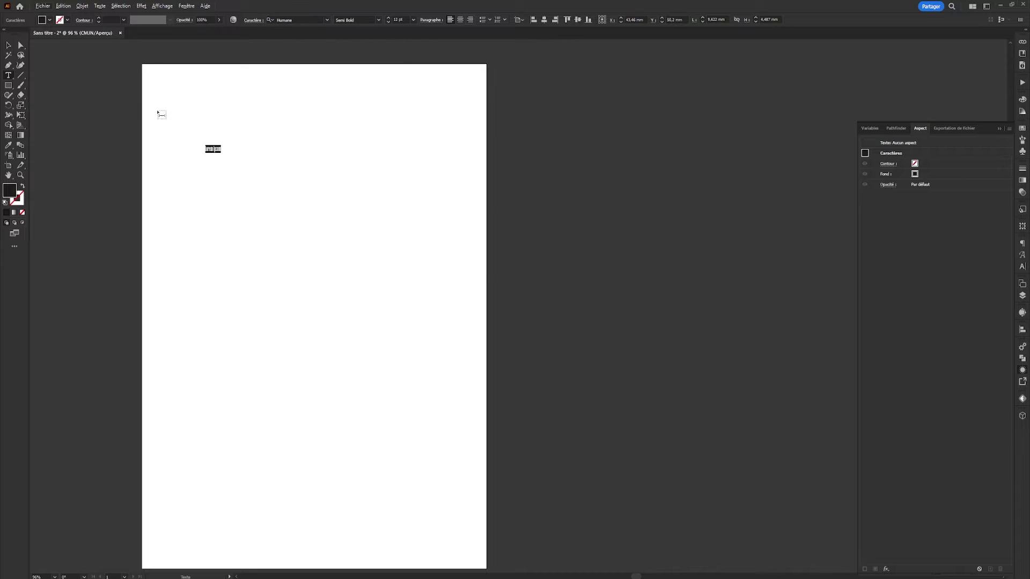
- Finish the word SUPERIOR and scale the text much larger on the artboard
key("ctrl+plus")
key("ctrl+plus")
key("ctrl+plus")
type("ERI")
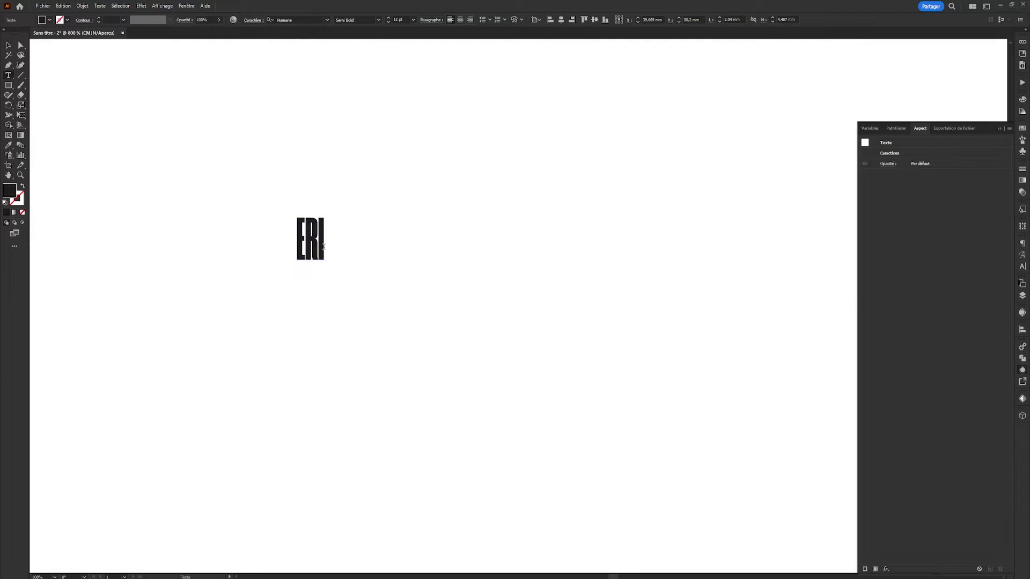
type("SUPERIOR")
key("Escape")
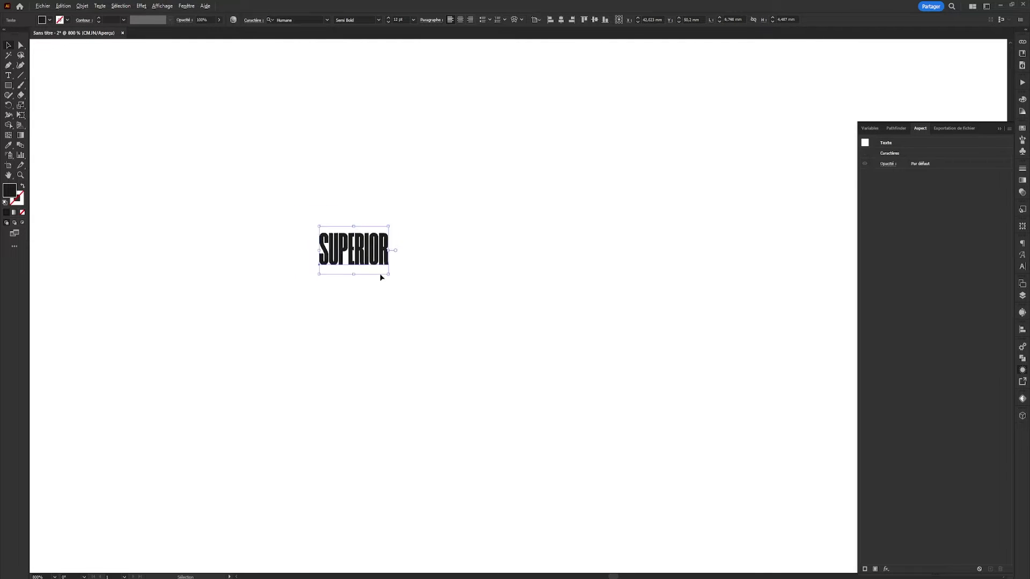
key("ctrl+1")
left_click_drag(382, 288, 543, 322)
key("ctrl+plus")
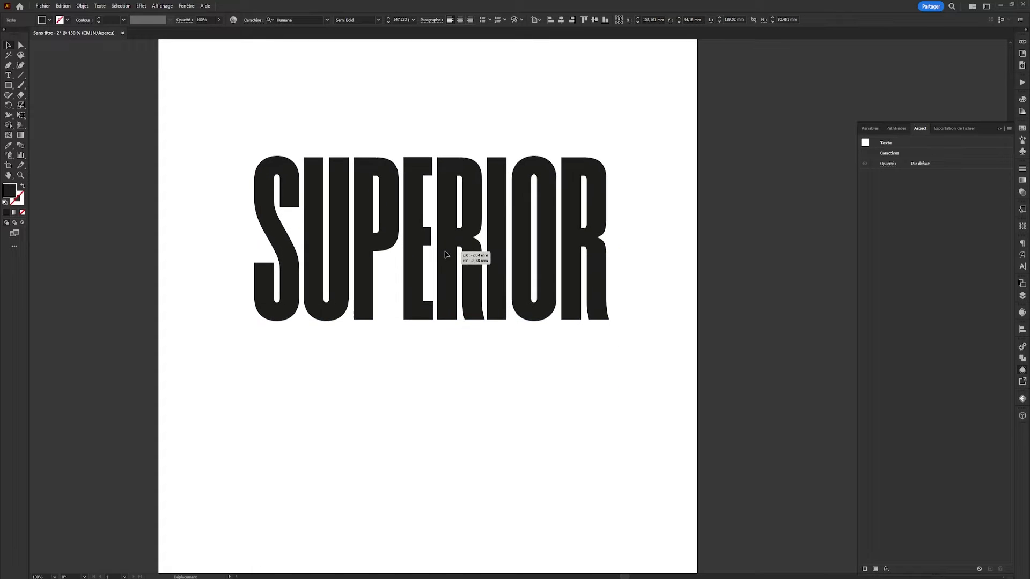
- Convert SUPERIOR to outlines and stretch the letter bottoms far down the page
right_click(446, 256)
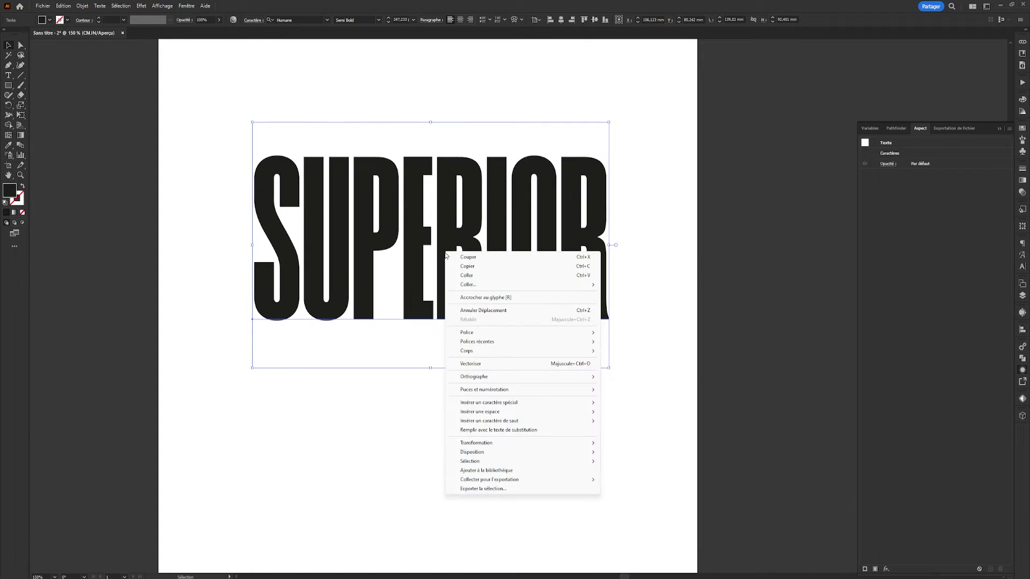
left_click(481, 368)
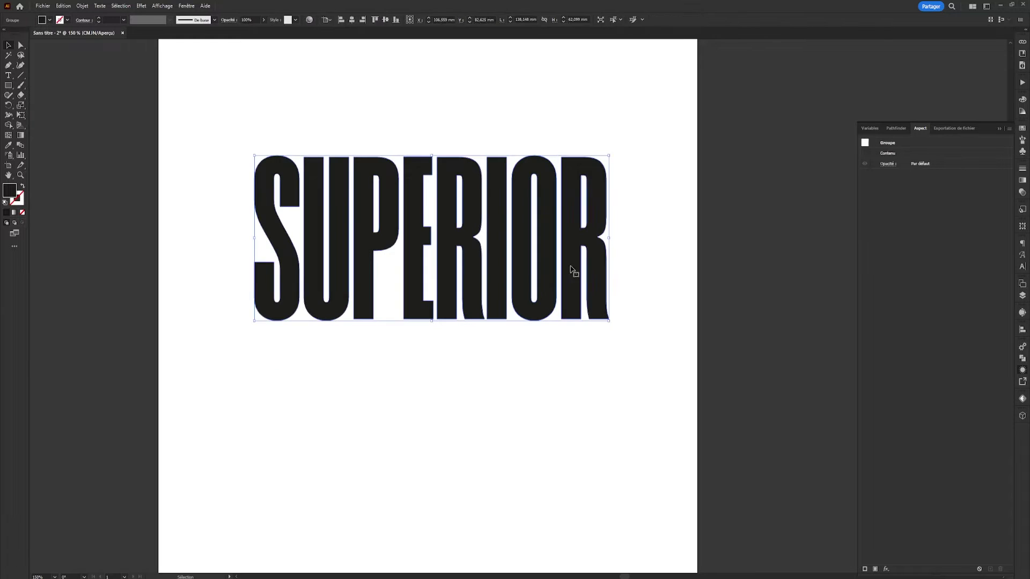
key("a")
left_click_drag(655, 368, 207, 281)
key("ctrl+minus")
left_click_drag(471, 194, 470, 455)
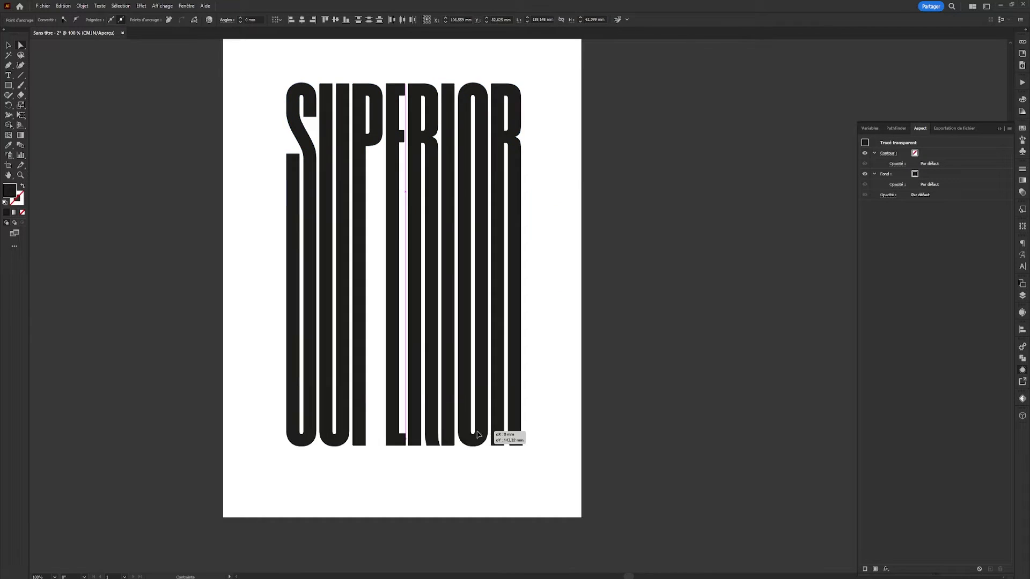
key("ctrl+plus")
left_click_drag(630, 247, 629, 254)
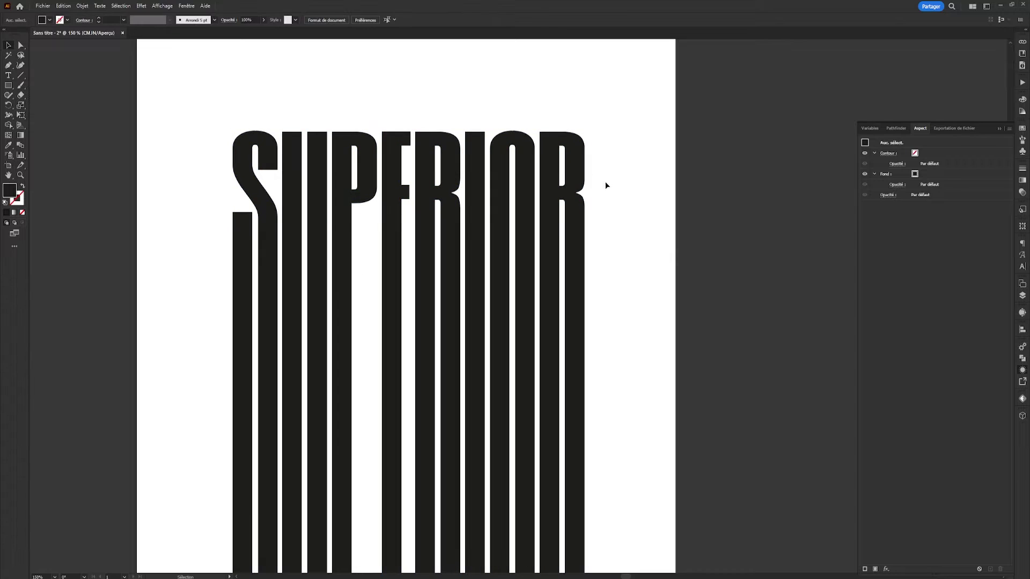
- Raise the tops and lower the bottoms of E, R, I, R, slanting one stem
left_click(479, 170)
key("a")
left_click_drag(563, 191, 329, 108)
key("shift+Up")
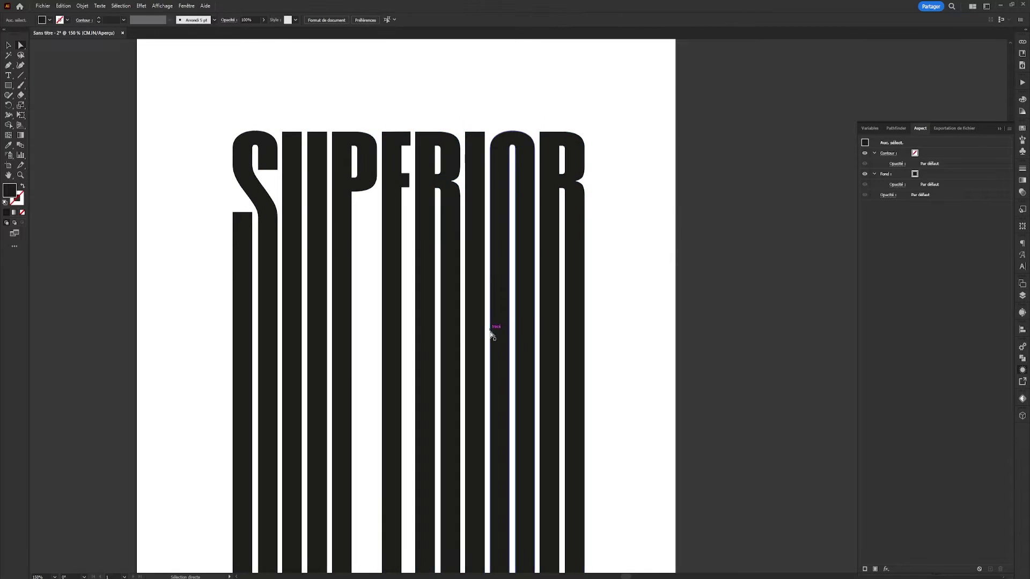
left_click(407, 195)
scroll(406, 483, "down", 3)
left_click(405, 559)
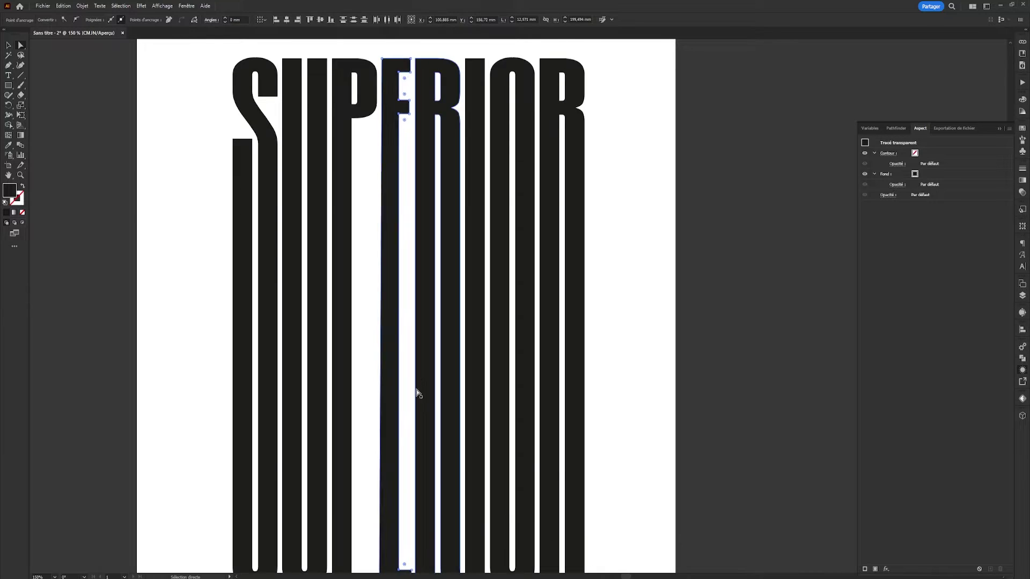
scroll(386, 419, "down", 3)
left_click_drag(582, 466, 583, 465)
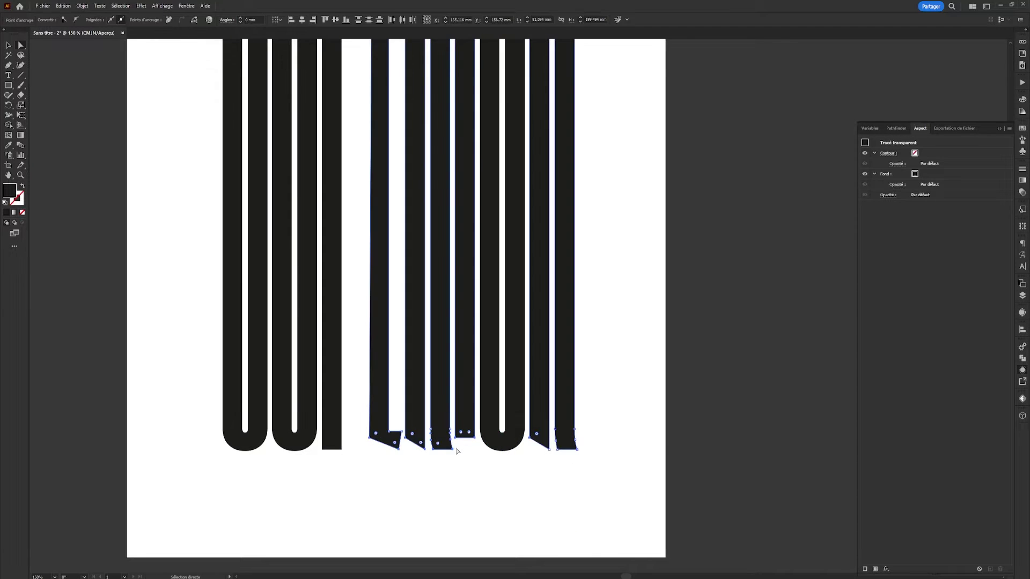
key("shift+Down")
left_click_drag(396, 432, 402, 457)
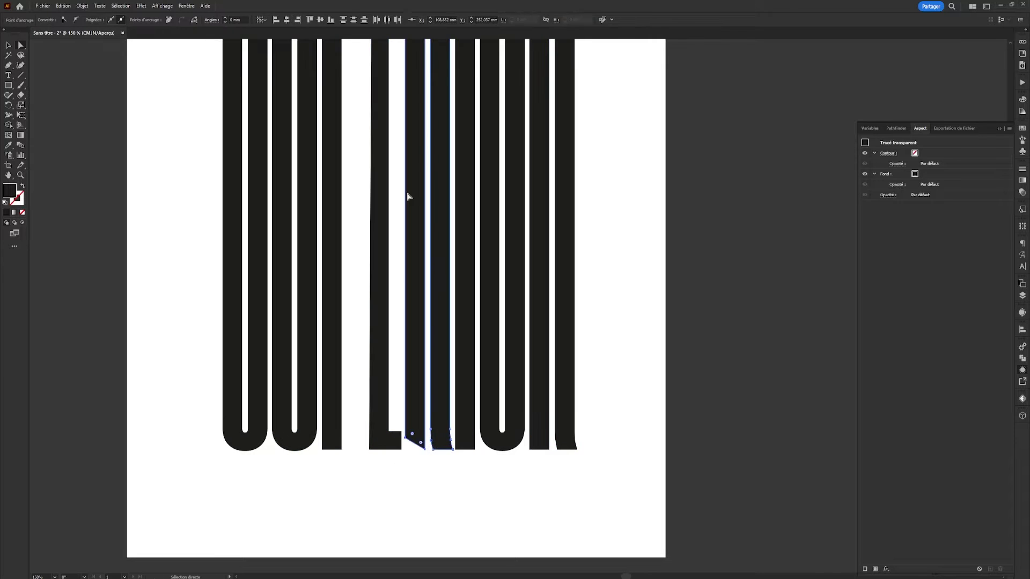
- Fill the whole SUPERIOR group white and return to the Photoshop poster
left_click(593, 336)
key("v")
key("ctrl+1")
left_click(437, 271)
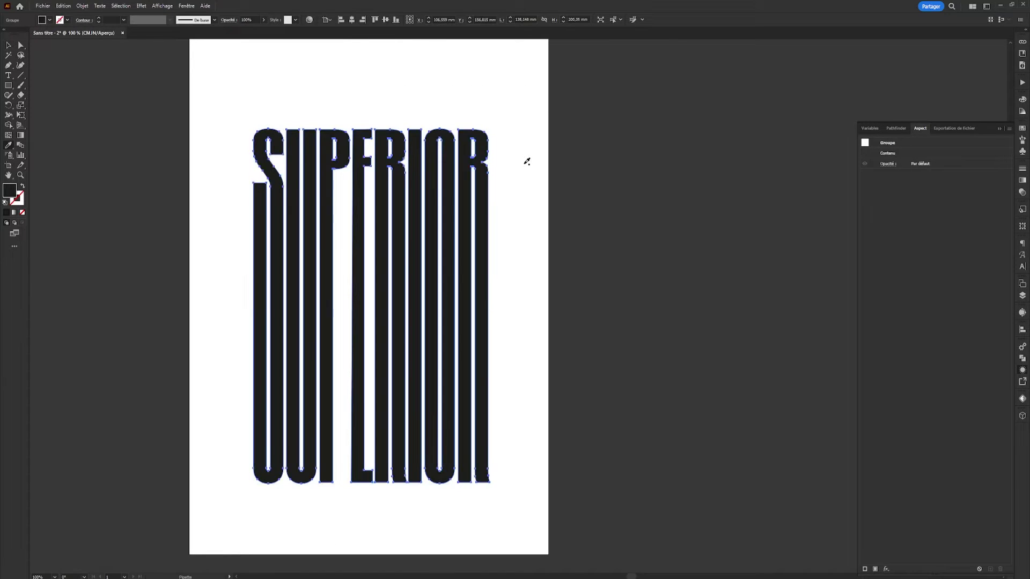
key("shift+x")
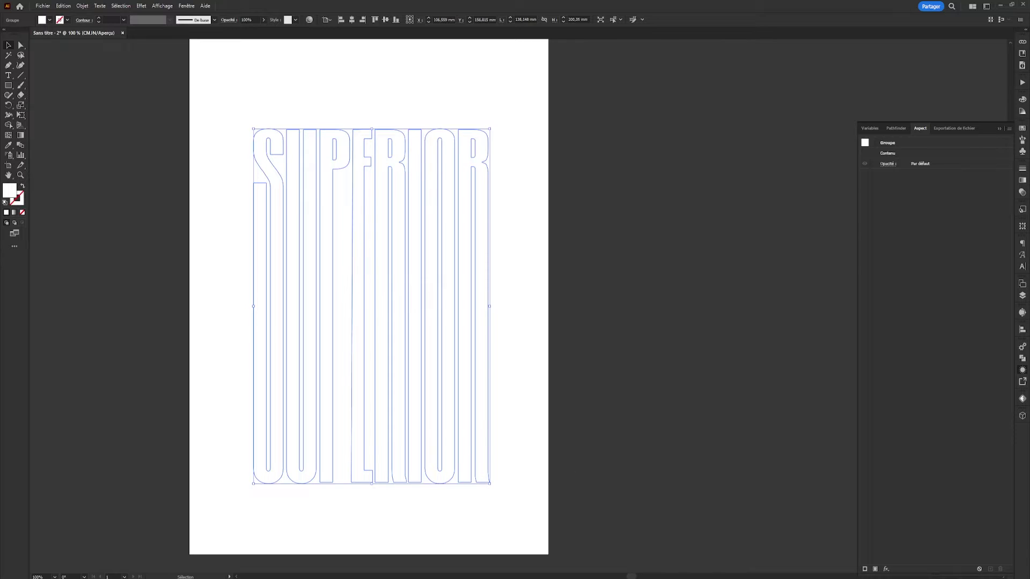
key("alt+Tab")
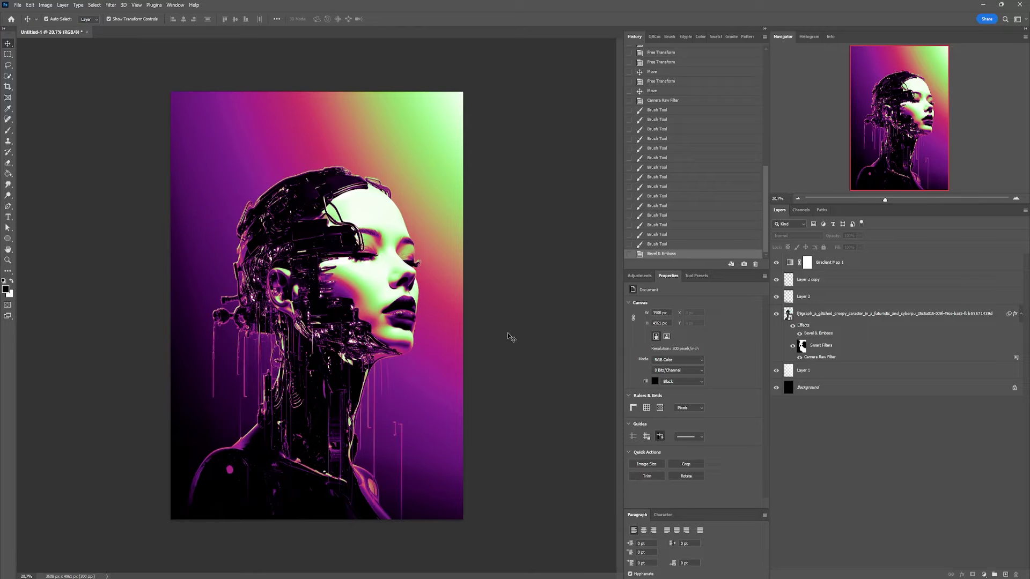
- Paste the SUPERIOR artwork into the poster as a smart object and commit its placement
key("ctrl+v")
key("Return")
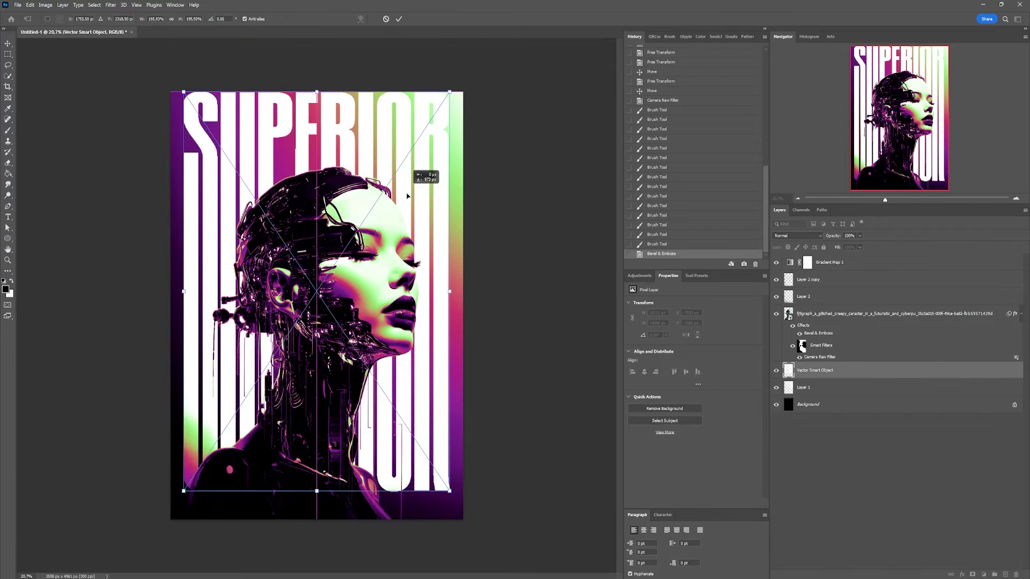
key("Return")
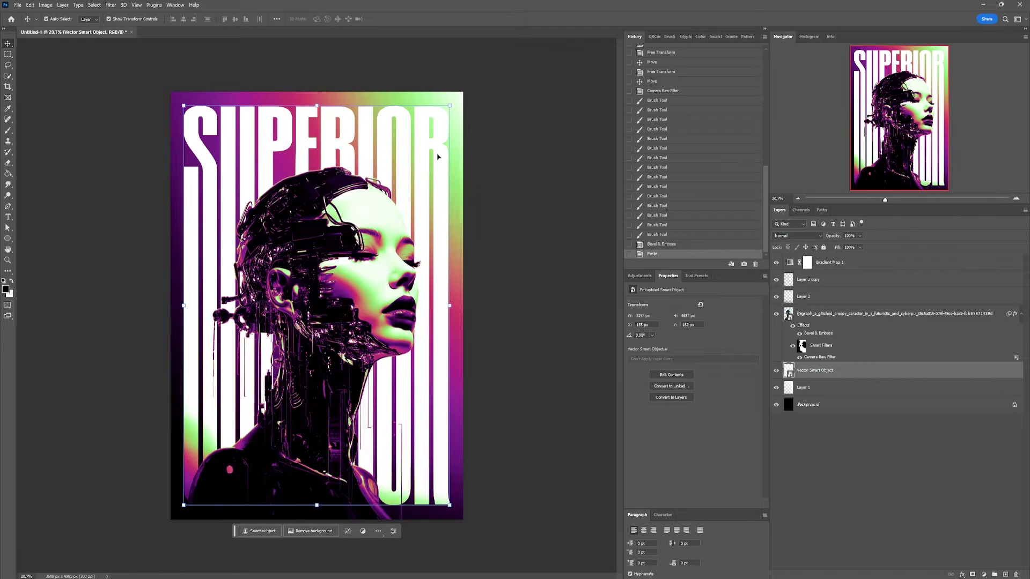
key("F6")
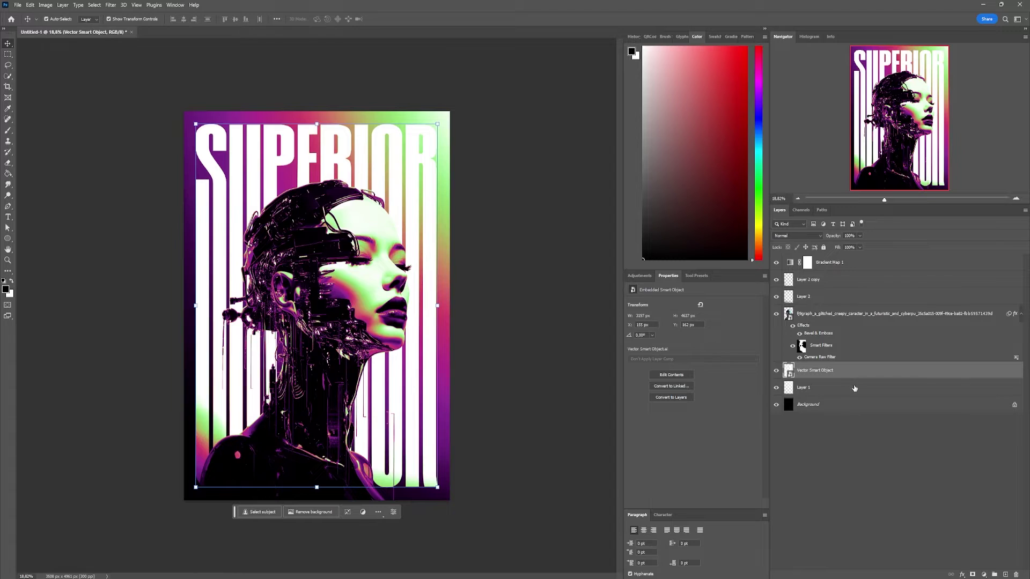
- Duplicate Layer 2, move the copy lower, then rotate, enlarge and straighten it
left_click_drag(845, 303, 1015, 565)
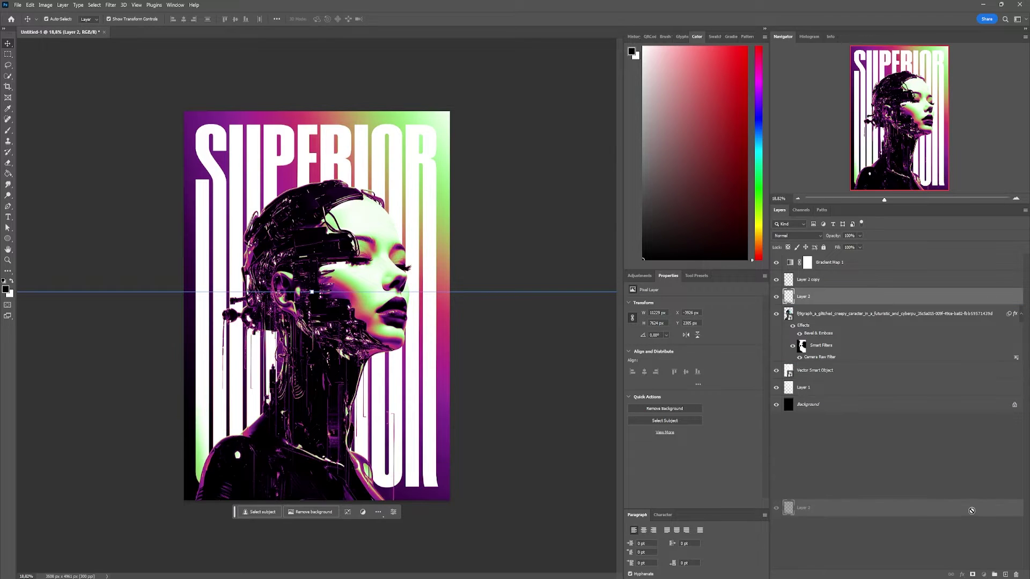
left_click_drag(1015, 565, 1015, 566)
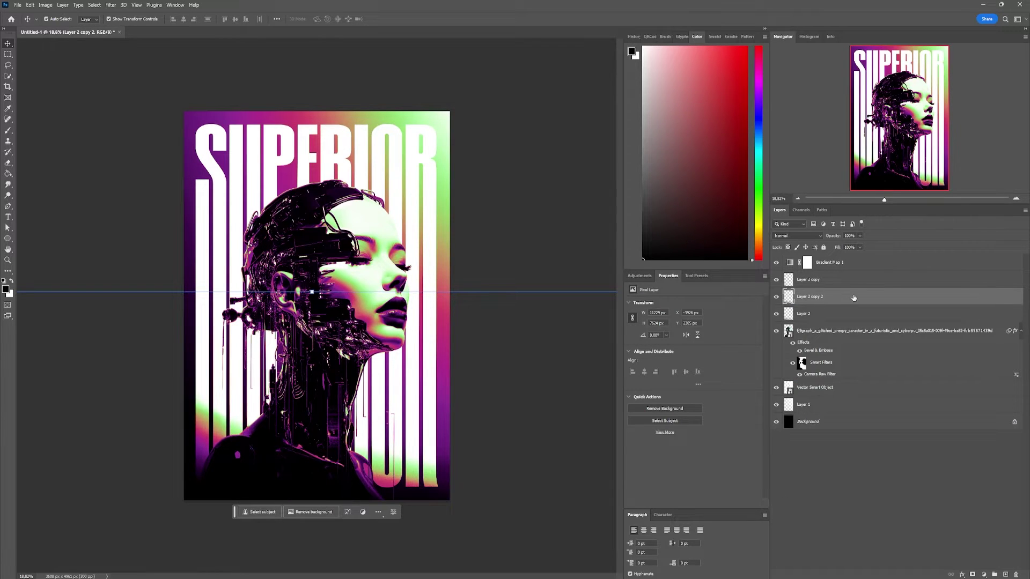
left_click_drag(855, 296, 863, 372)
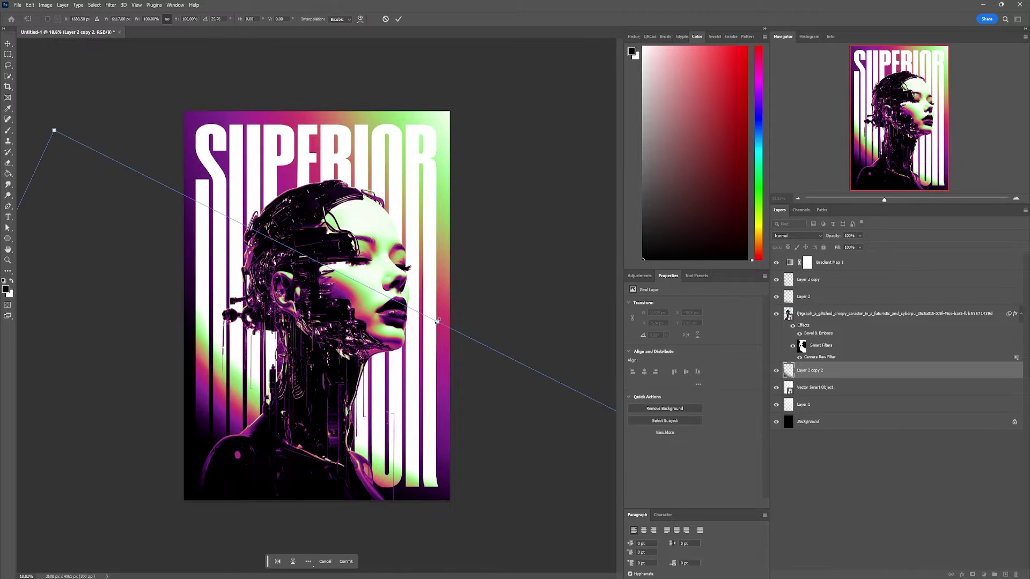
mouse_move(172, 124)
left_mouse_down()
mouse_move(376, 313)
mouse_move(400, 206)
mouse_move(402, 344)
left_mouse_up()
scroll(383, 298, "down", 3)
scroll(402, 344, "down", 1)
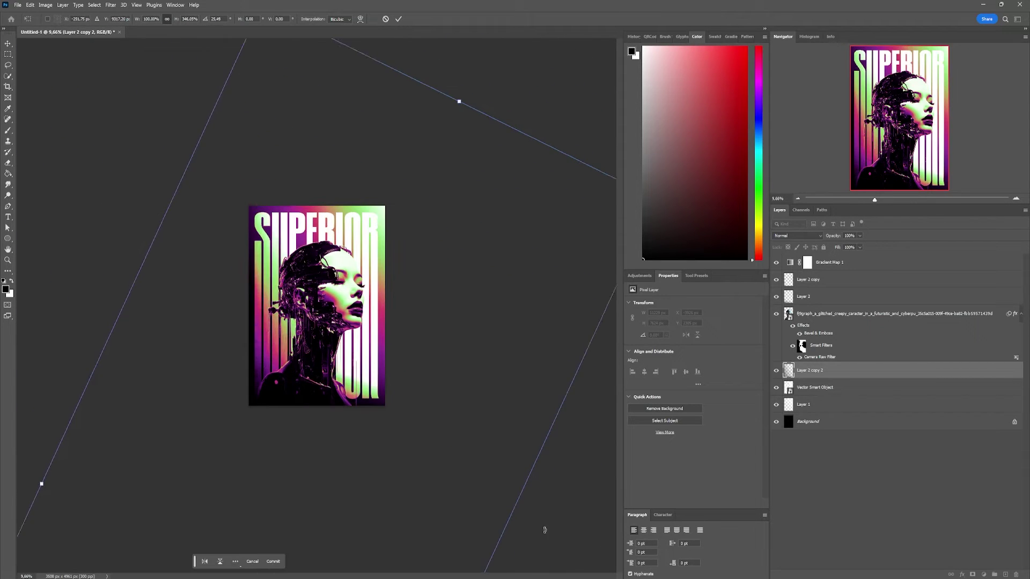
left_click_drag(562, 480, 459, 488)
left_click_drag(160, 124, 235, 357)
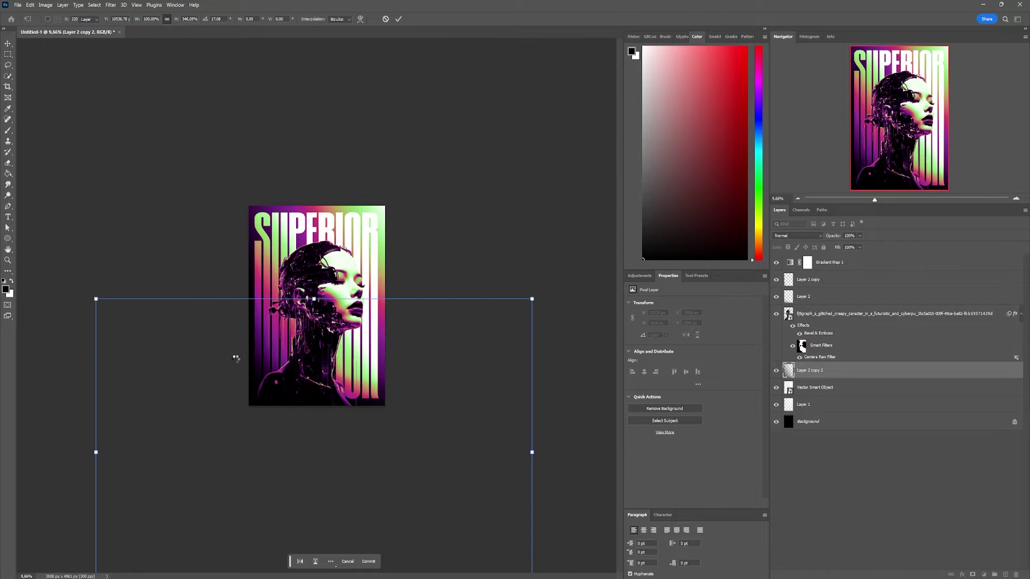
key("Return")
- Clip the transformed Layer 2 copy 2 to the SUPERIOR lettering
right_click(851, 372)
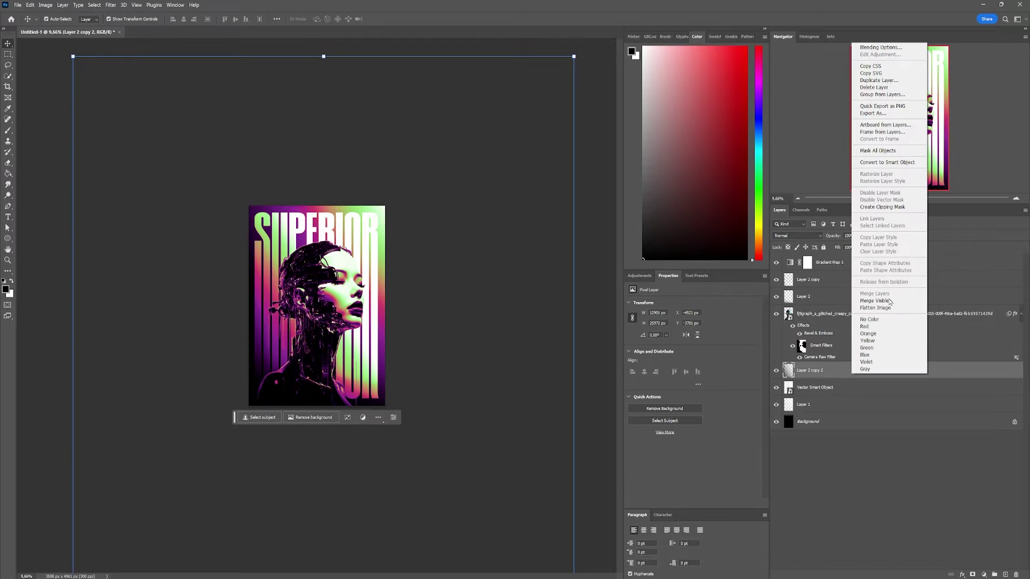
left_click(892, 207)
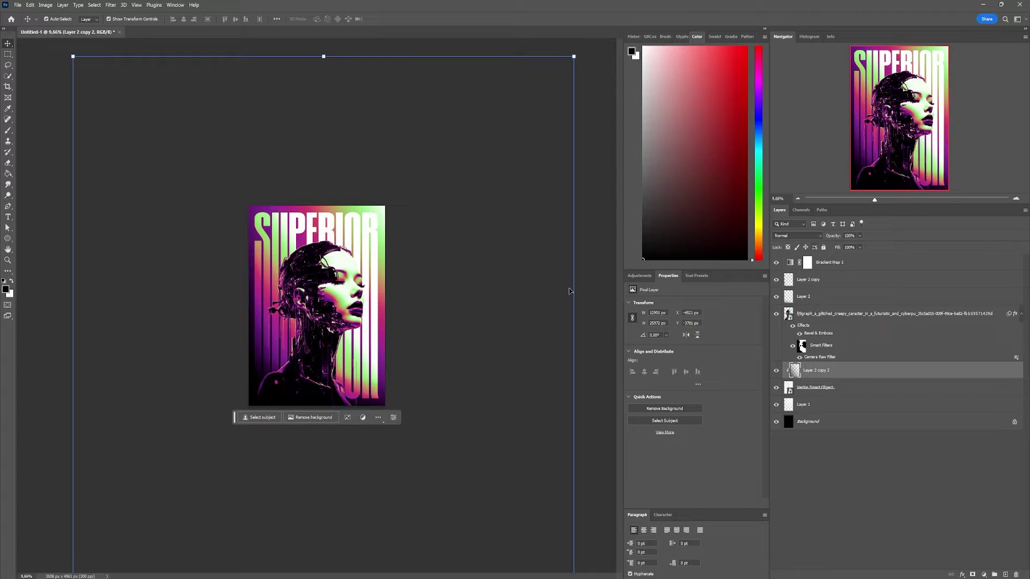
left_click(446, 305)
key("ctrl+0")
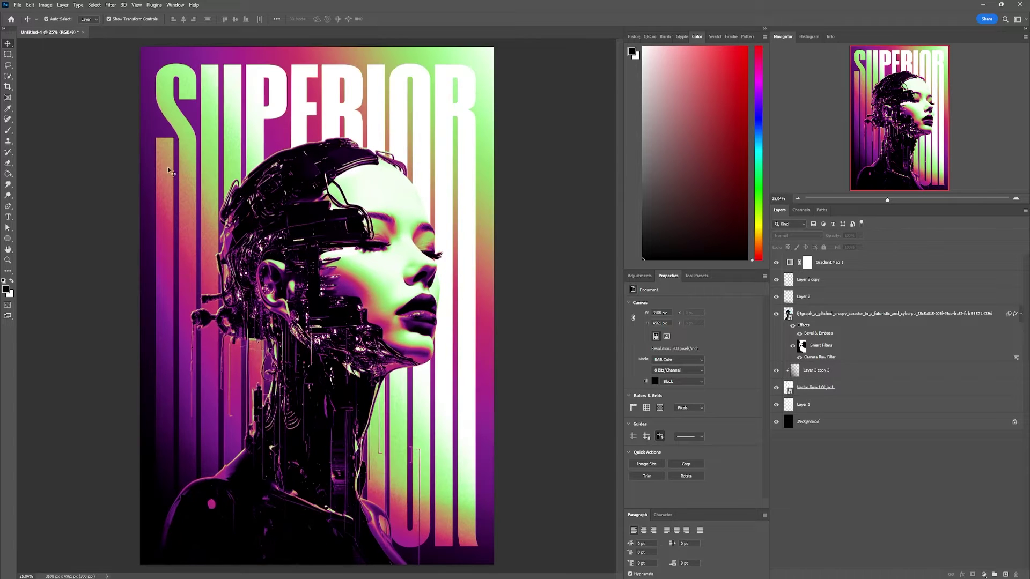
scroll(153, 187, "up", 2)
scroll(220, 231, "down", 1)
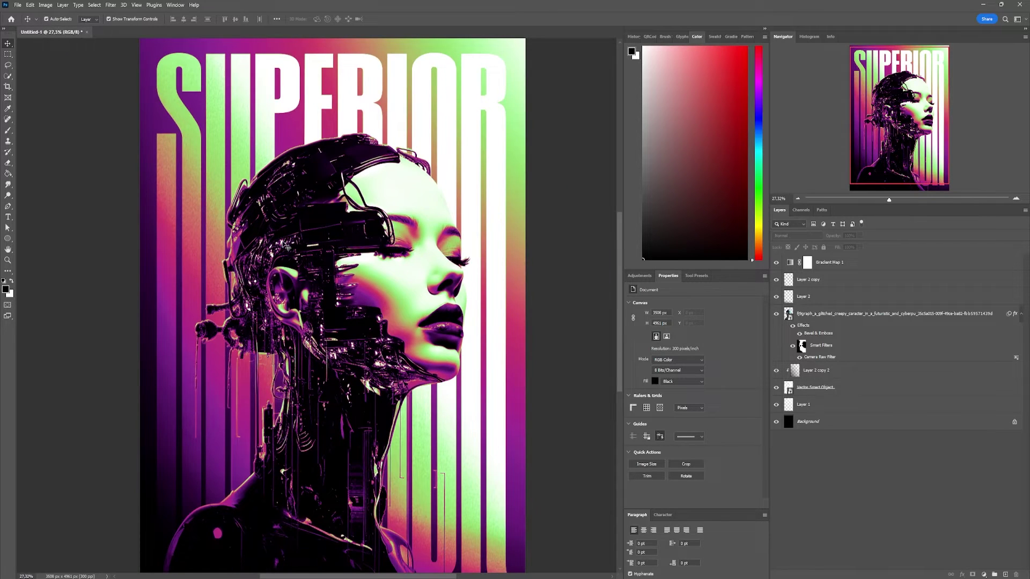
scroll(287, 246, "down", 1)
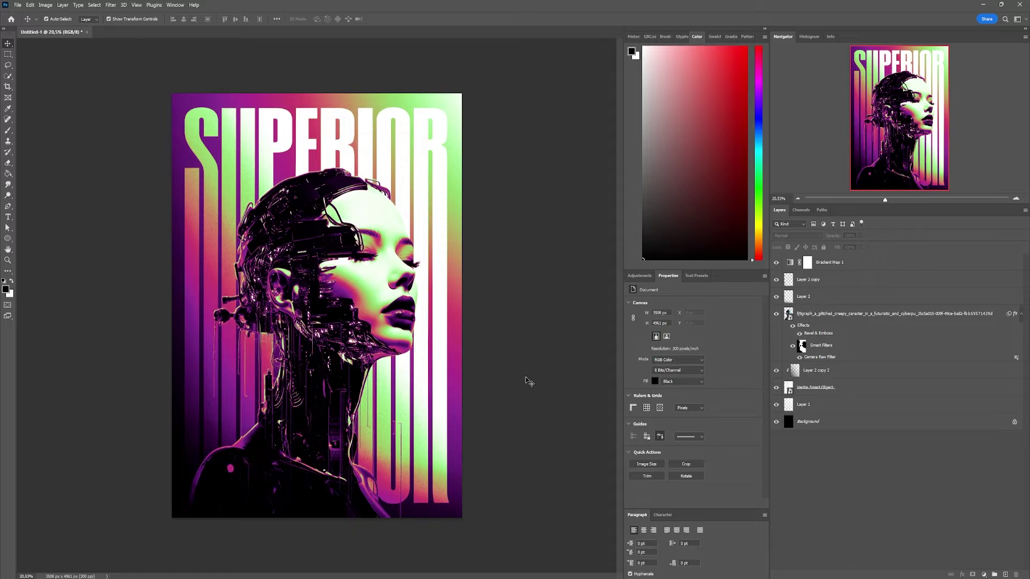
left_click(875, 388)
- Create a new layer and move it below the cyborg image
left_click(875, 312)
left_click(876, 386)
left_click(876, 421, "shift")
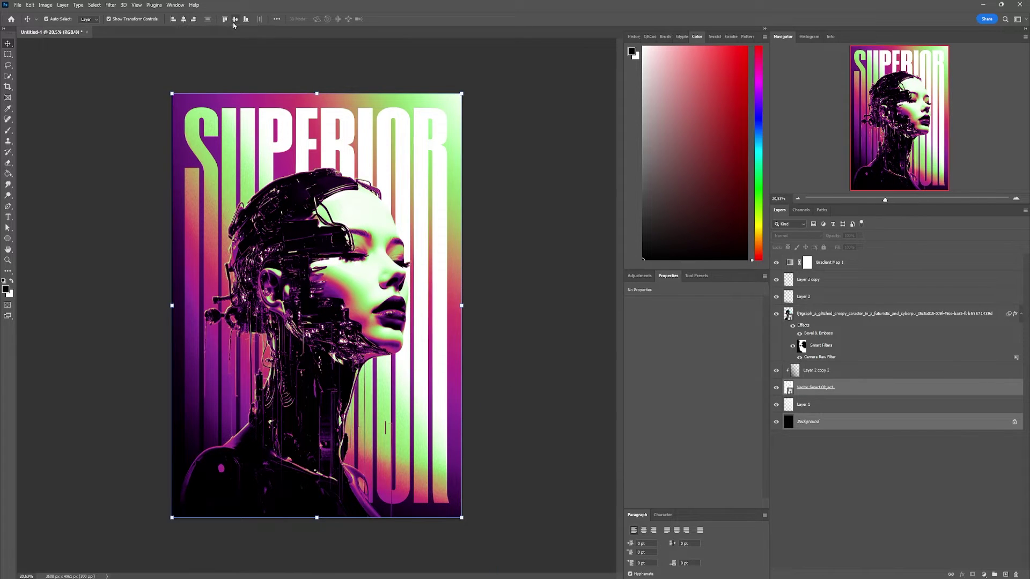
left_click(533, 143)
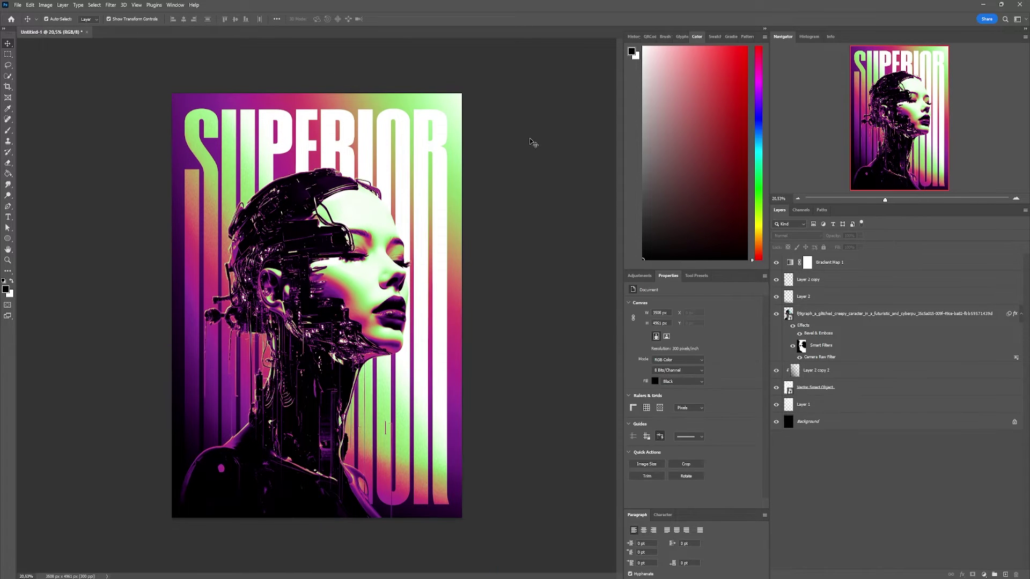
left_click(353, 306)
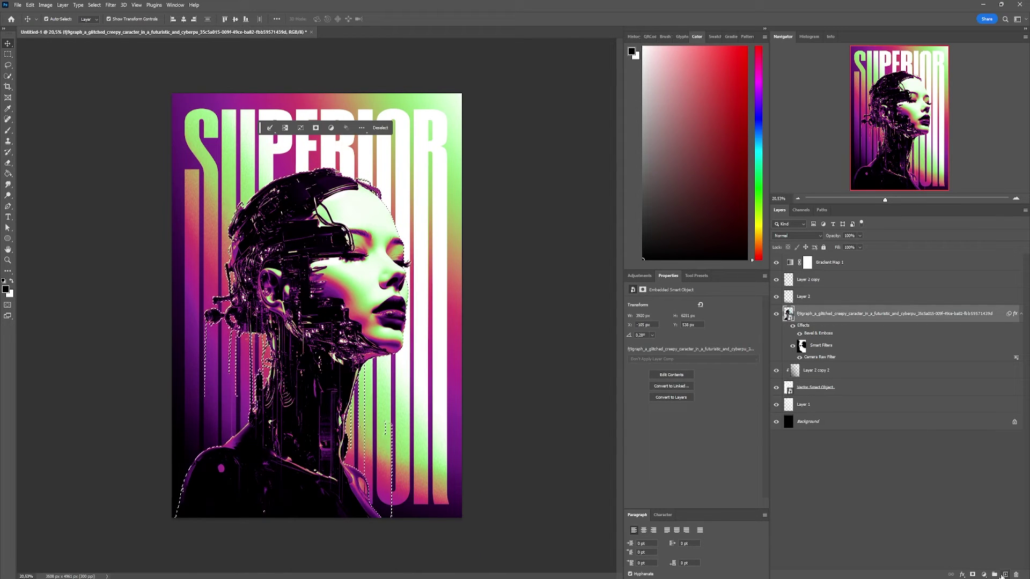
key("ctrl+j")
left_click_drag(813, 314, 835, 370)
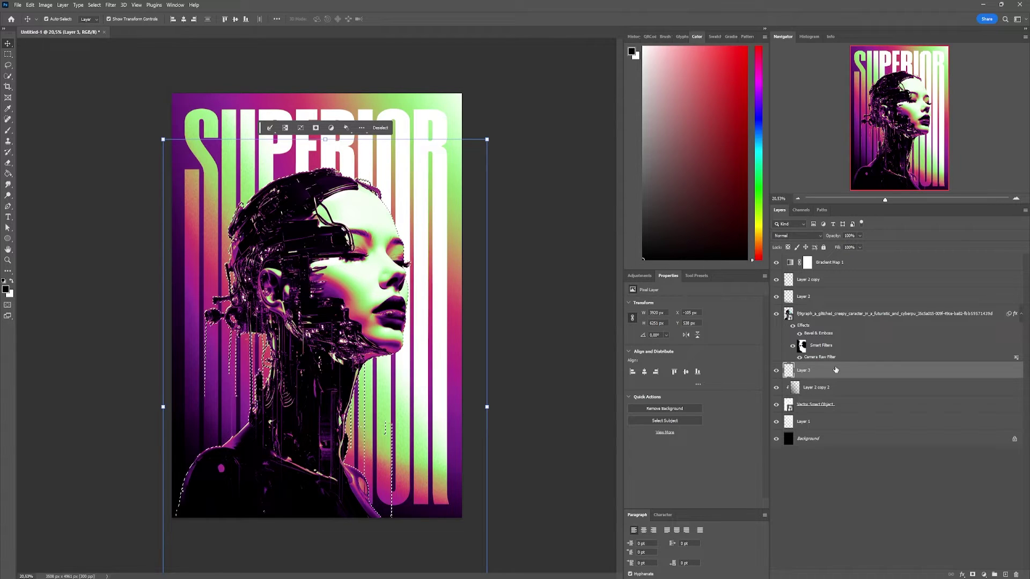
- Fill the figure's selection with black and give the silhouette a drop shadow
left_click(776, 314)
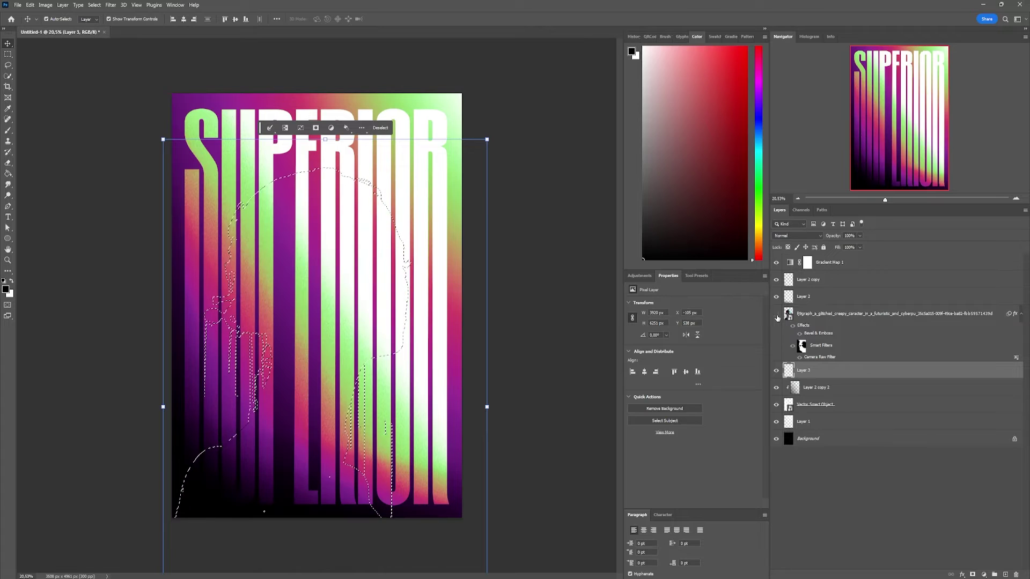
key("alt+BackSpace")
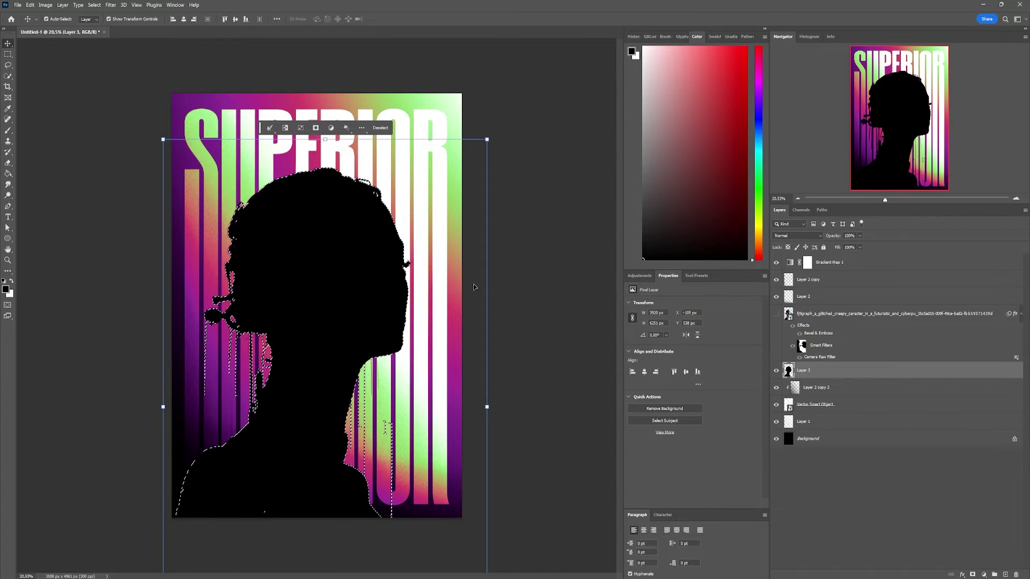
key("m")
key("ctrl+d")
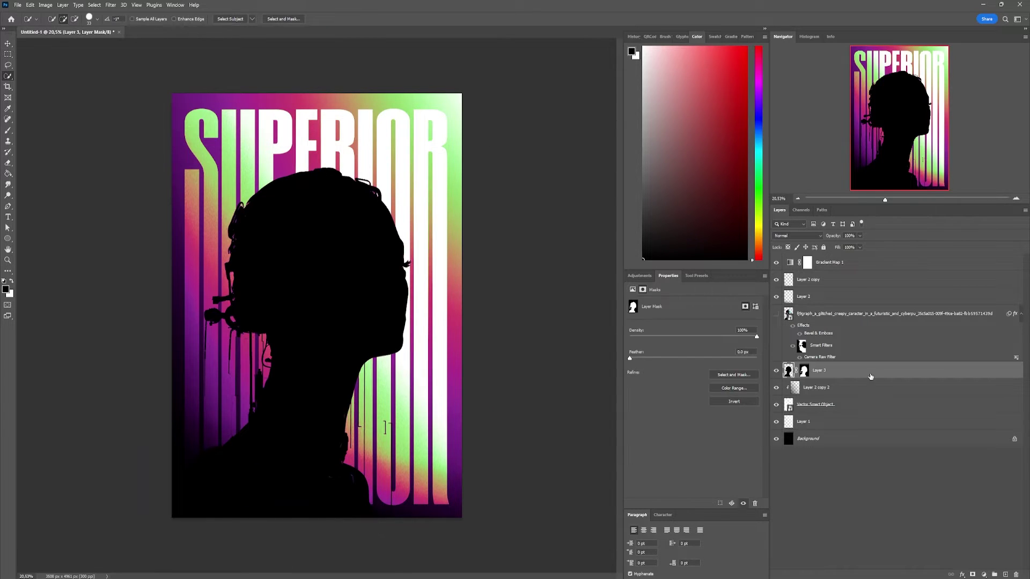
double_click(870, 376)
left_click(596, 455)
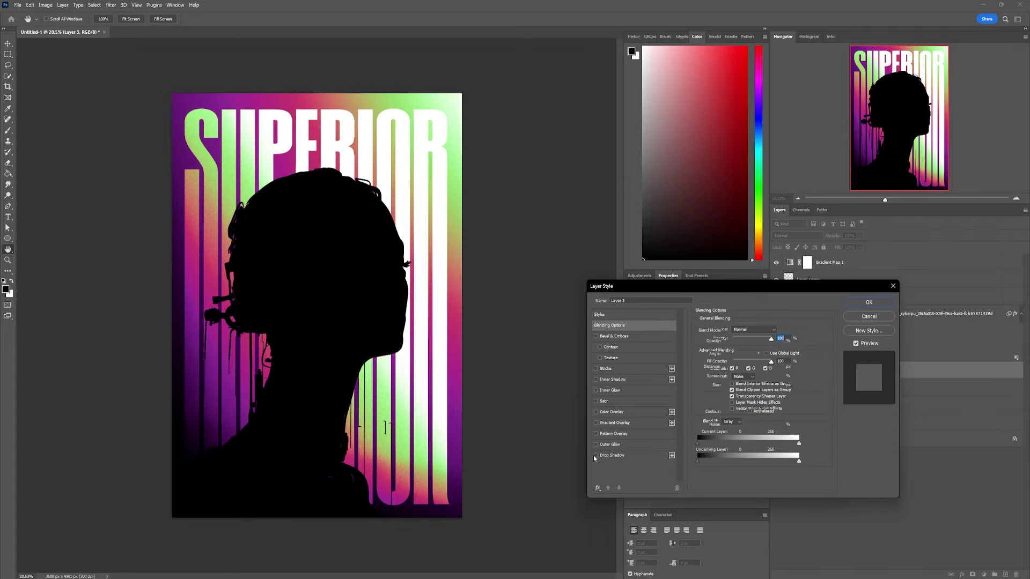
left_click(868, 303)
left_click(804, 314)
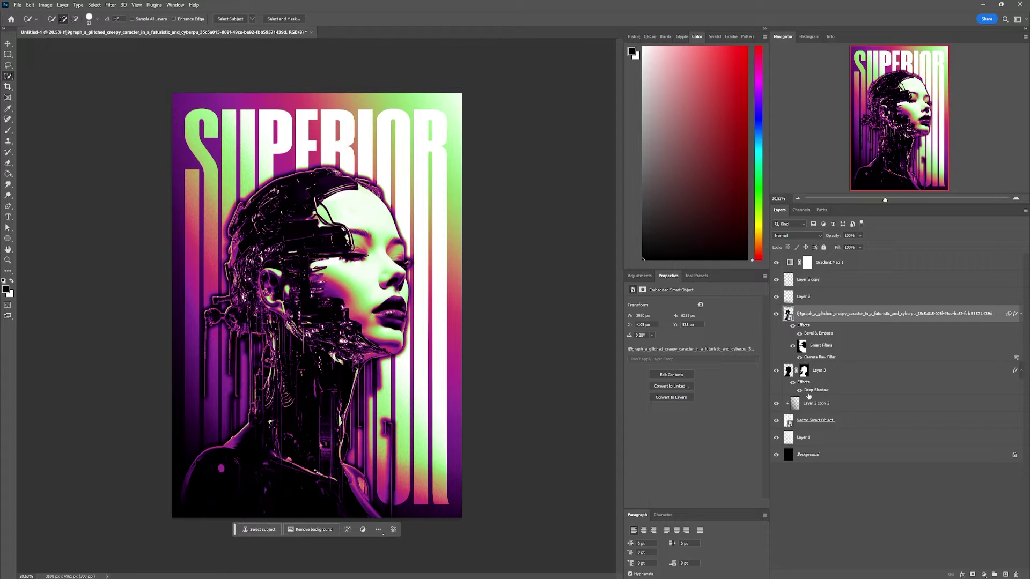
- Increase the drop shadow's distance and size for a wide, soft shadow
double_click(808, 392)
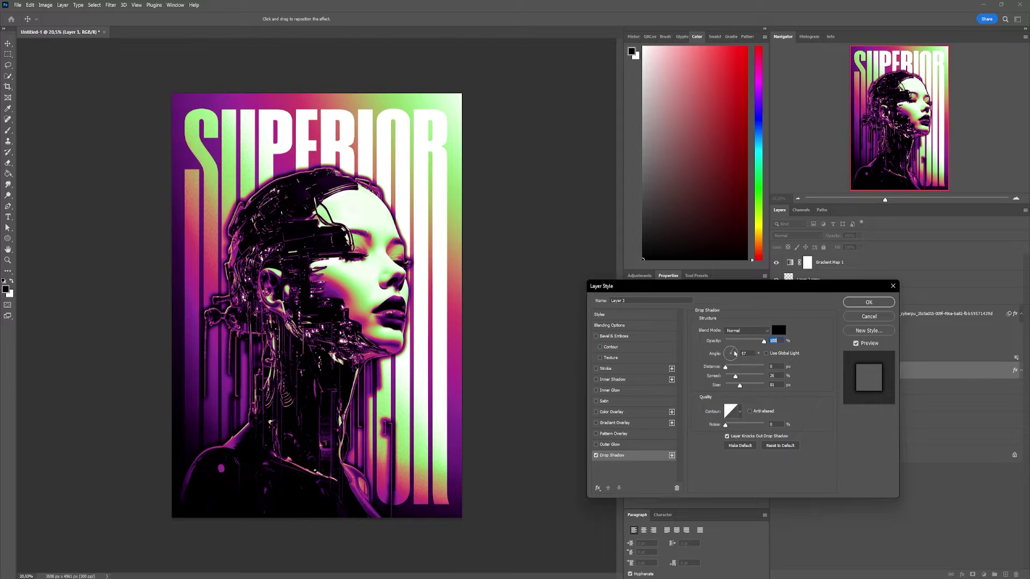
mouse_move(725, 367)
left_mouse_down()
mouse_move(753, 366)
mouse_move(729, 378)
left_mouse_up()
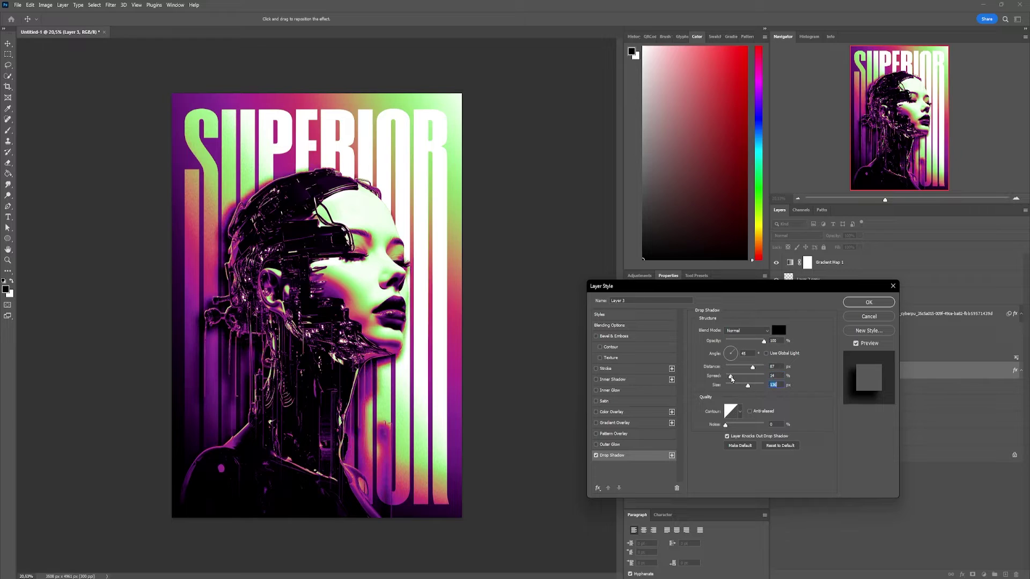
mouse_move(746, 386)
left_mouse_down()
mouse_move(756, 385)
mouse_move(754, 344)
left_mouse_up()
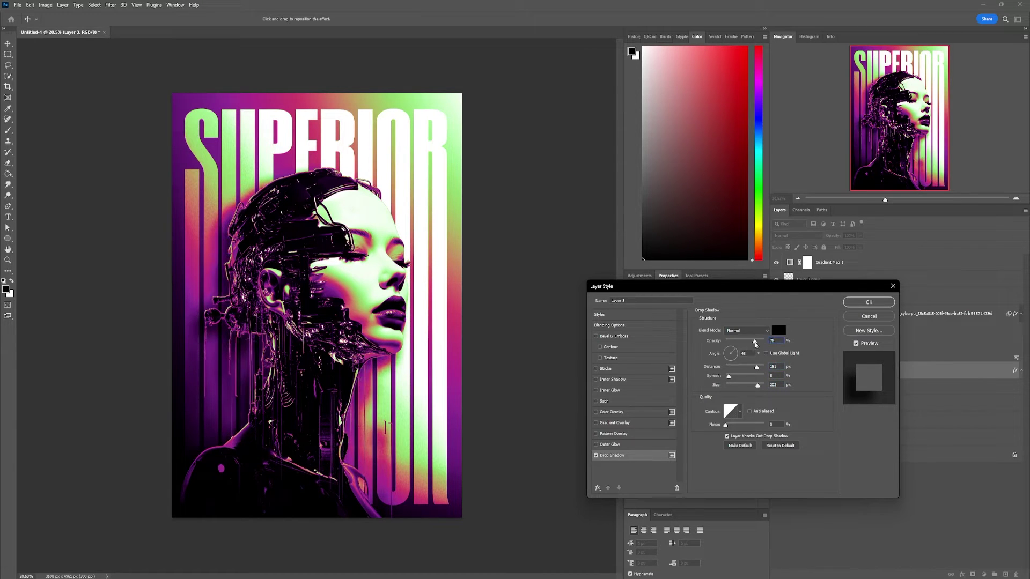
left_click(850, 304)
left_click(803, 371)
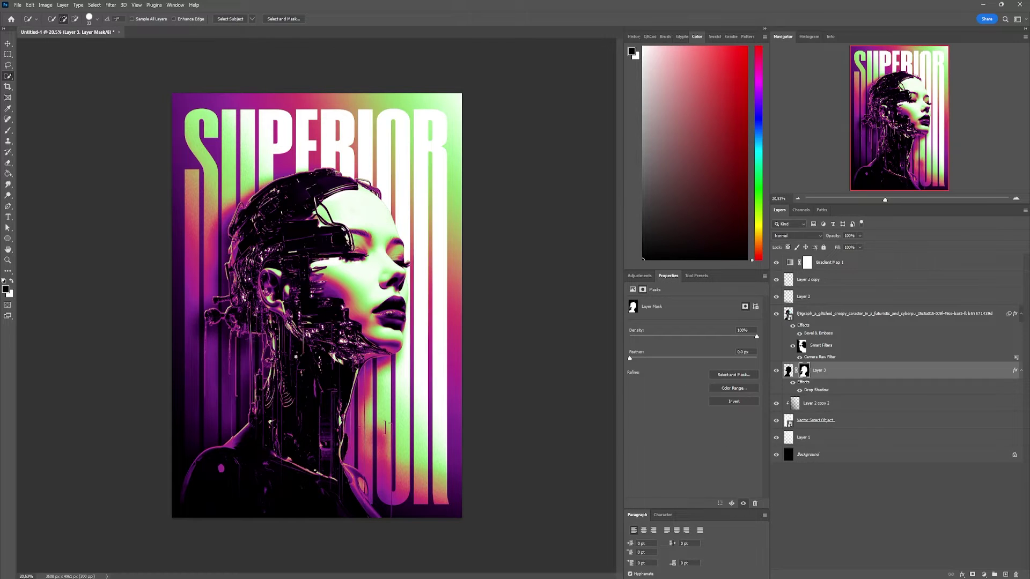
key("b")
key("v")
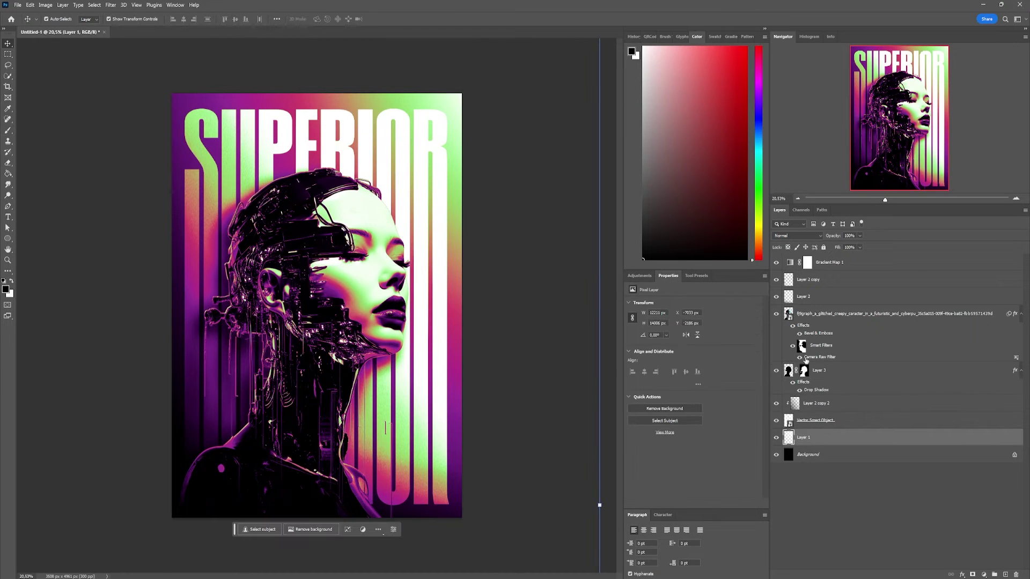
left_click(819, 308)
- Add Brightness/Contrast with Contrast -50 and Brightness 17, clipped to the cyborg image
key("ctrl+z")
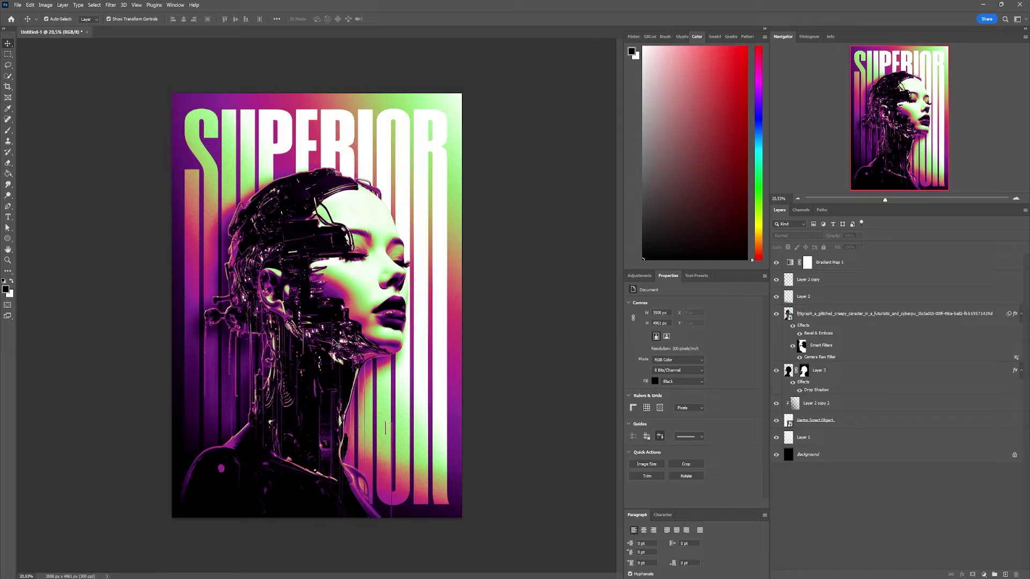
key("ctrl+shift+z")
left_click(640, 276)
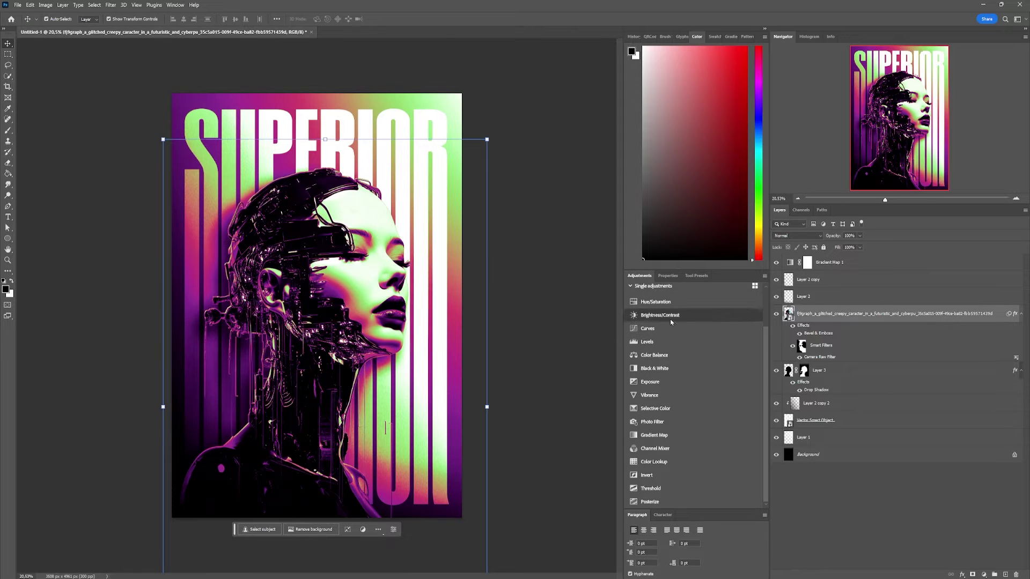
left_click(662, 322)
left_click_drag(693, 345, 630, 343)
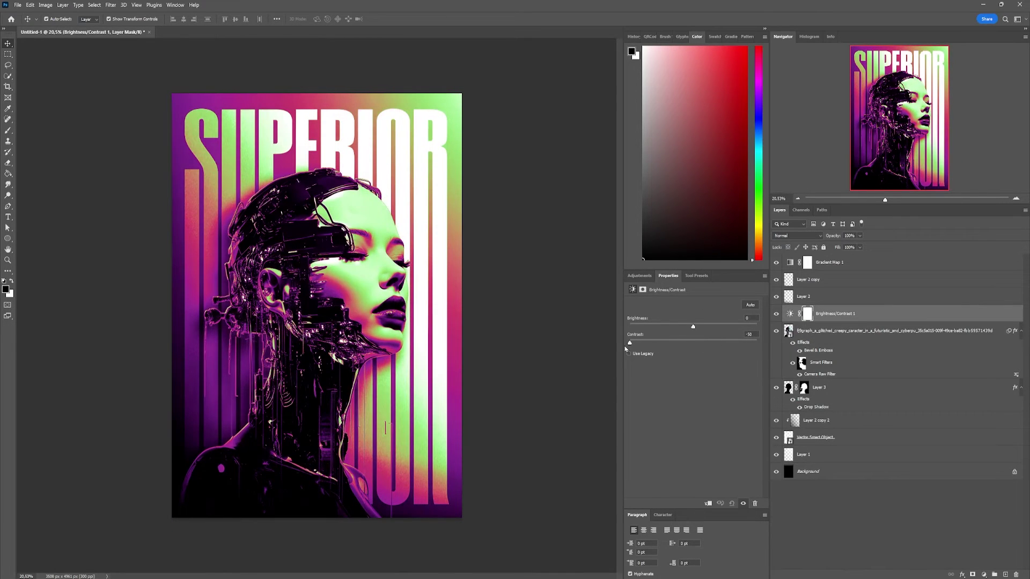
left_click_drag(689, 328, 699, 324)
right_click(880, 318)
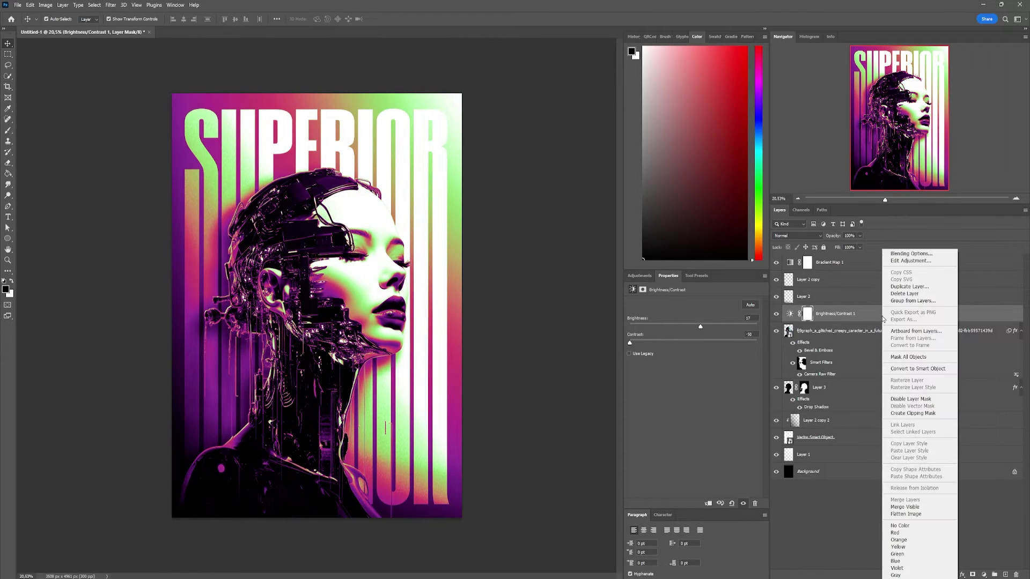
left_click(934, 413)
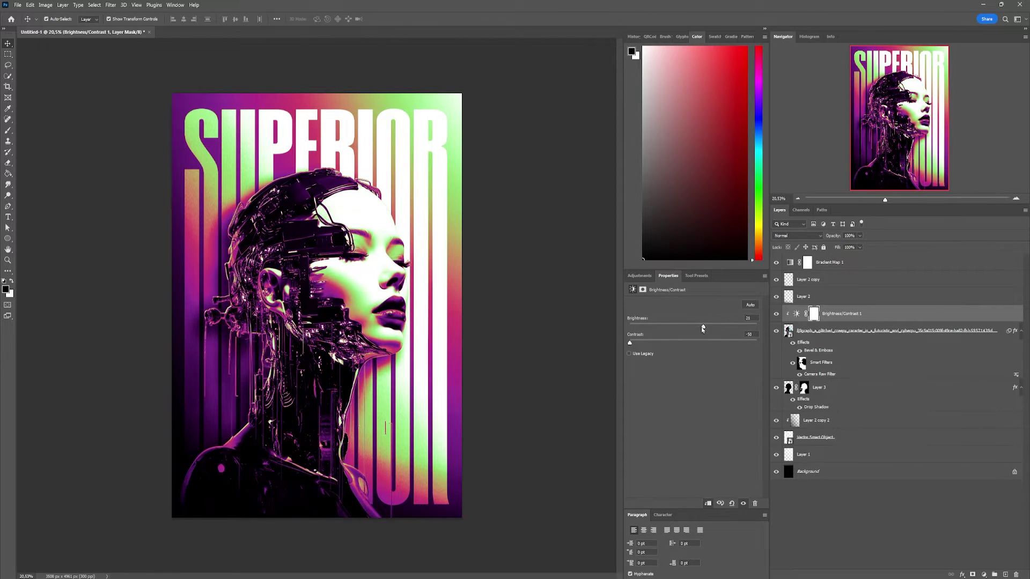
left_click(485, 241)
left_click(863, 439)
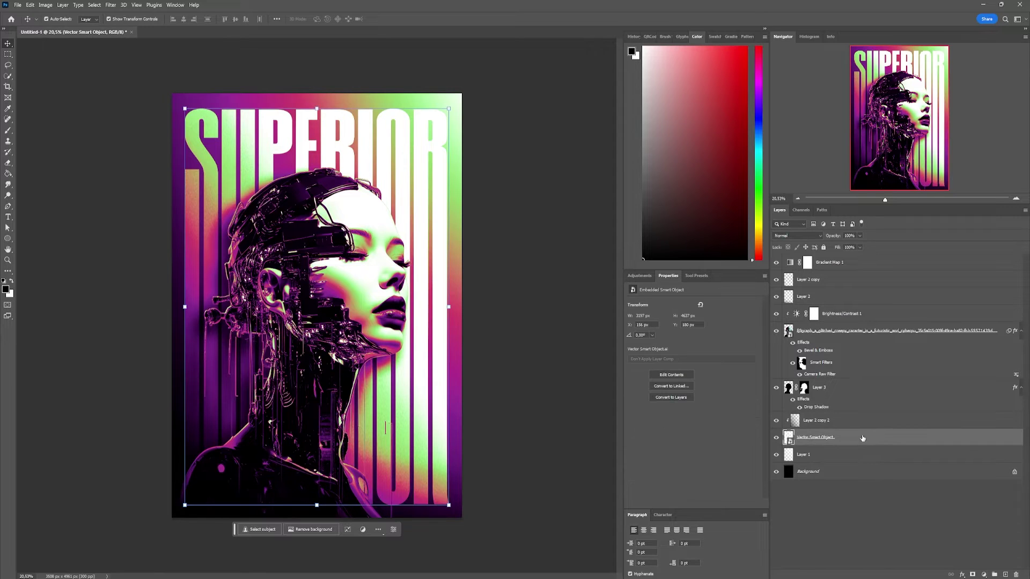
- Add the white 20 pt tagline 'A NEW ERA FOR HUMAN BEINGS', centred above SUPERIOR
key("t")
left_click(281, 100)
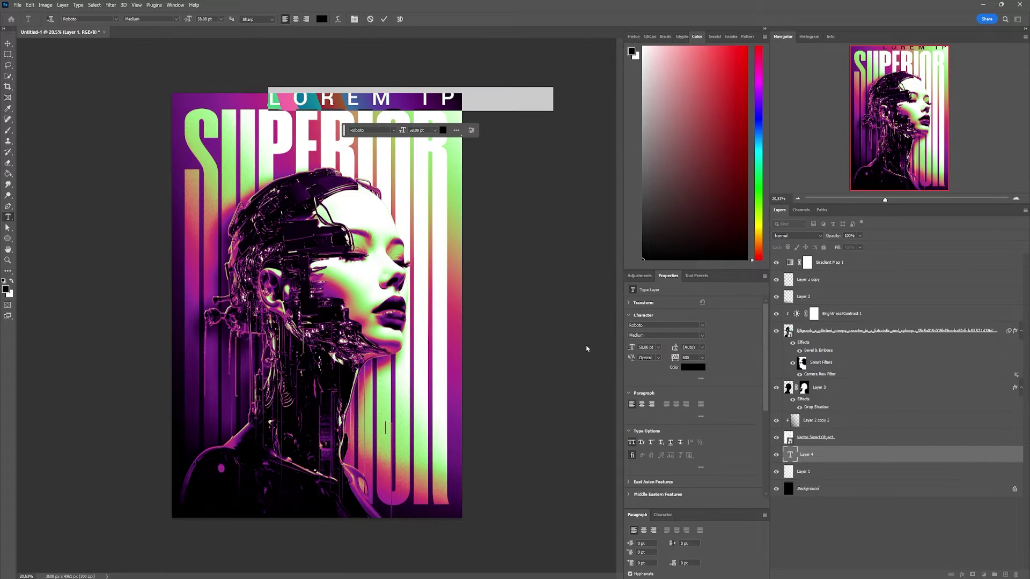
type("20")
key("Return")
type("A NEW ERA FOR")
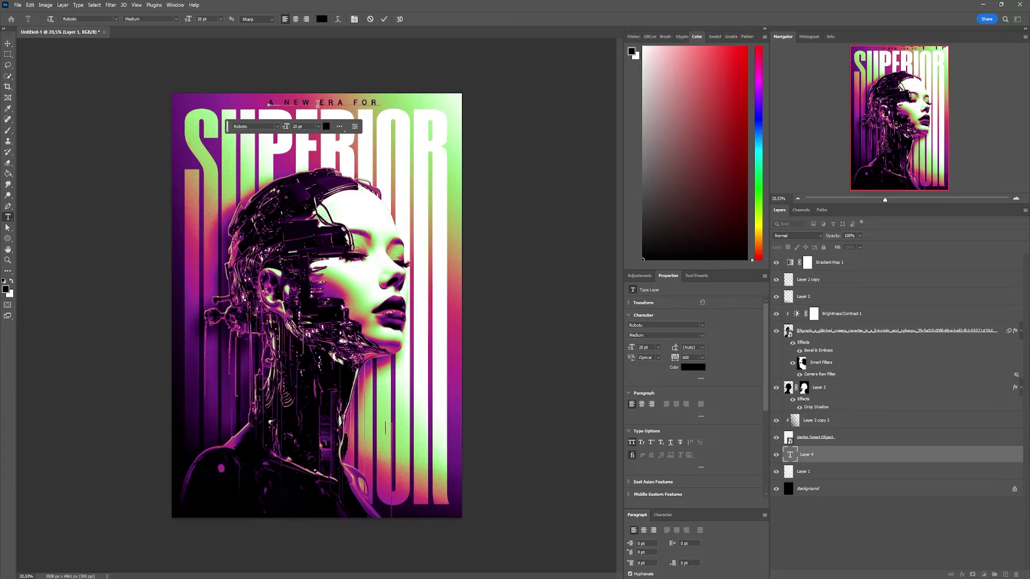
type(" HUMAN BEINGS")
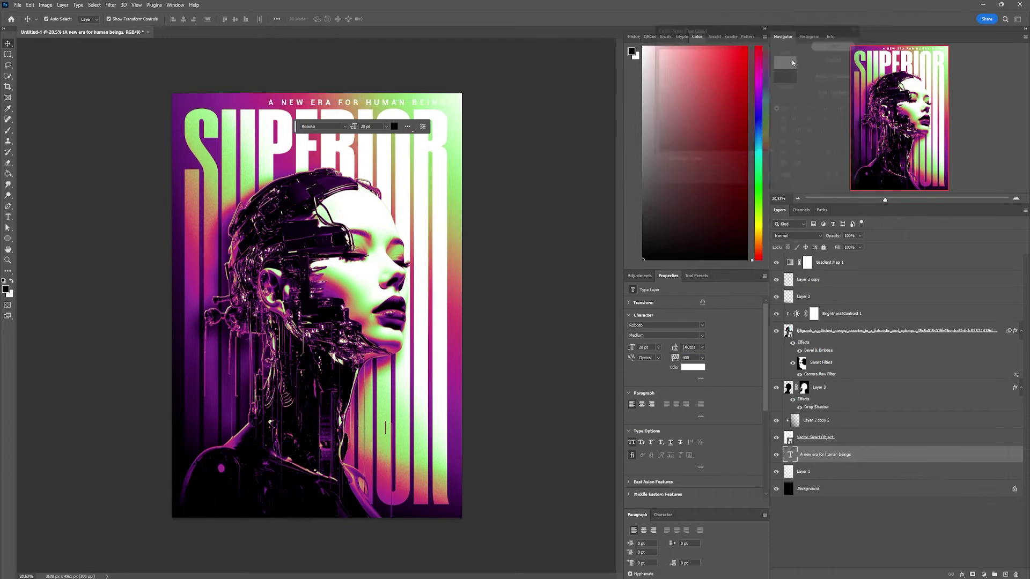
left_click_drag(372, 108, 330, 107)
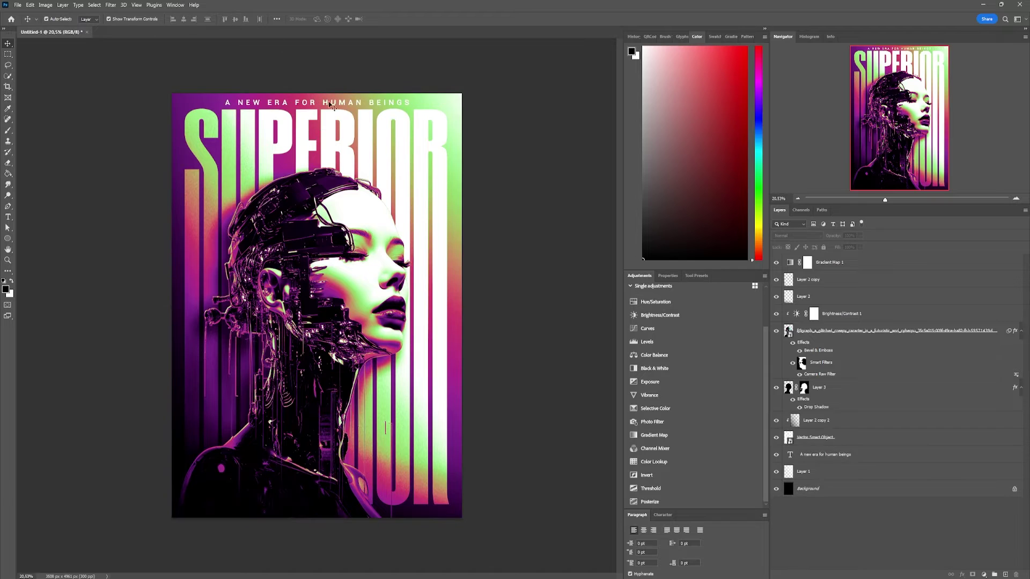
left_click(330, 105)
scroll(330, 106, "up", 3)
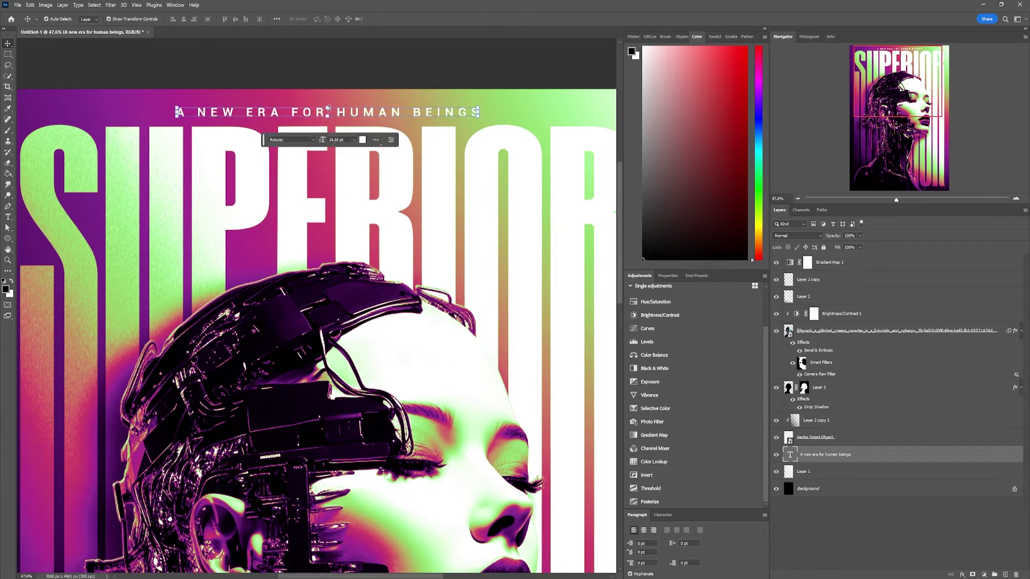
scroll(327, 107, "down", 3)
- Duplicate the SUPERIOR lettering layer together with Layer 2 copy 2
left_click(416, 163)
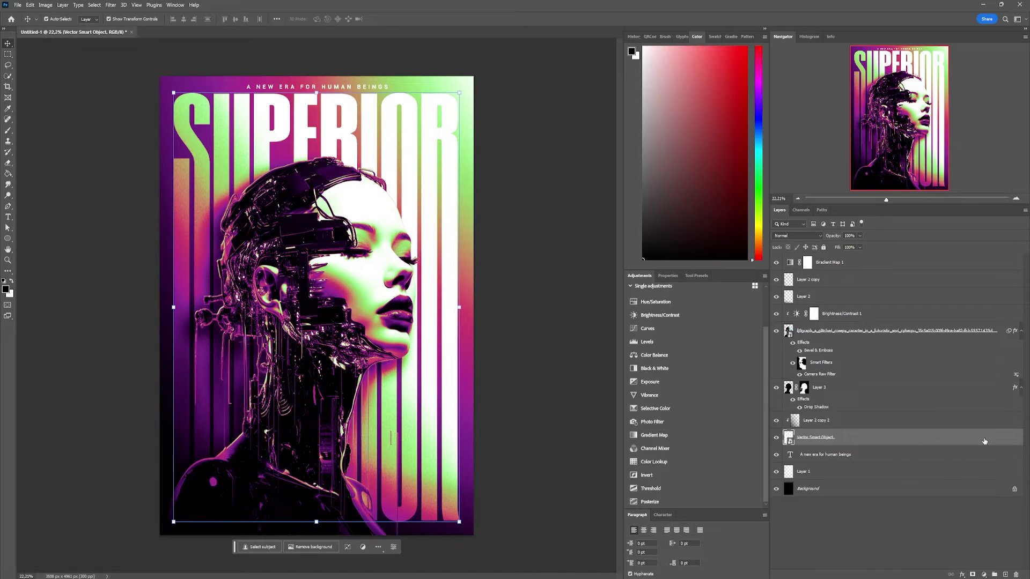
left_click(983, 421, "shift")
key("ctrl+j")
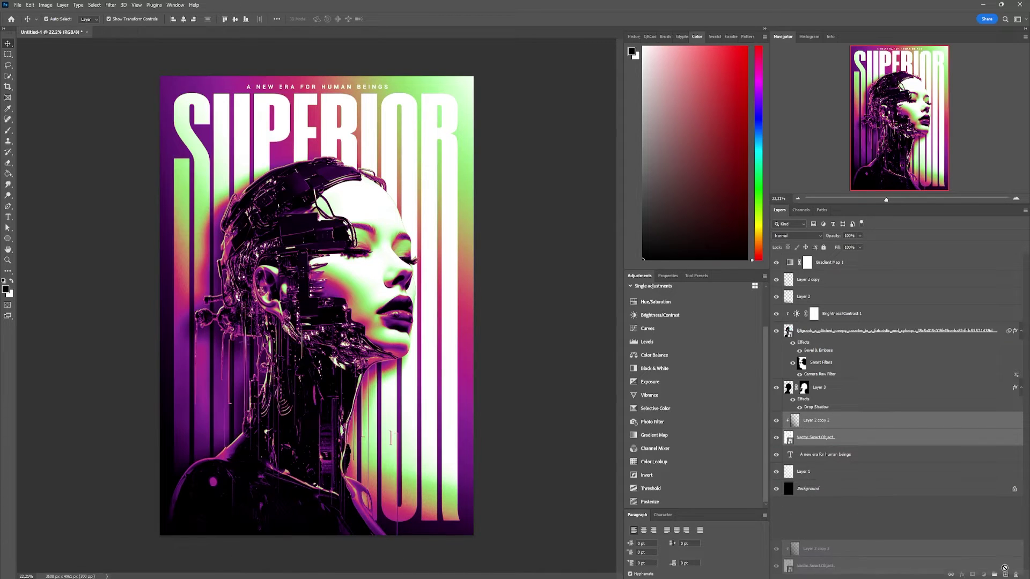
- Merge the duplicated letter layers and select everything except the woman
key("ctrl+e")
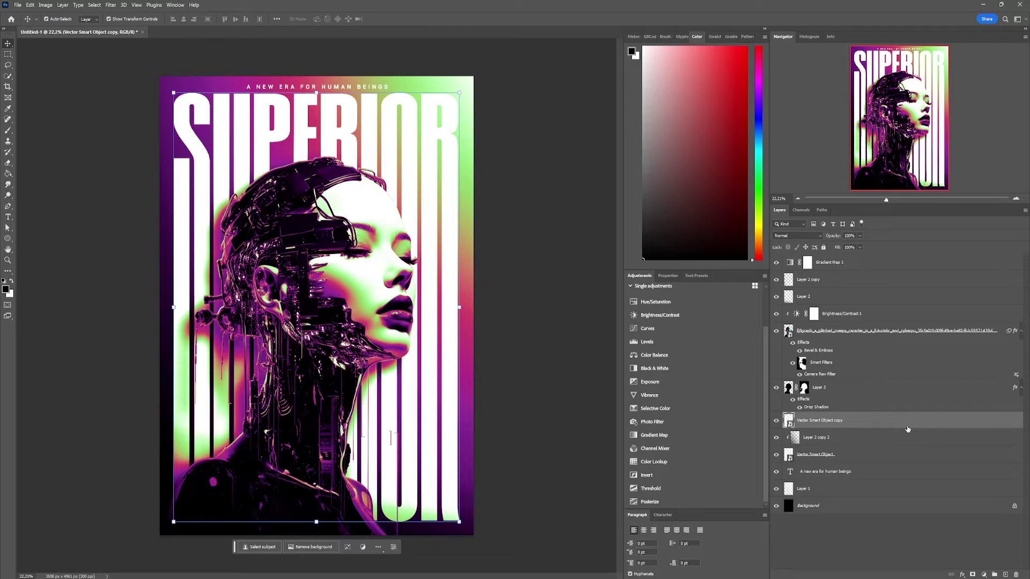
left_click(788, 387, "ctrl")
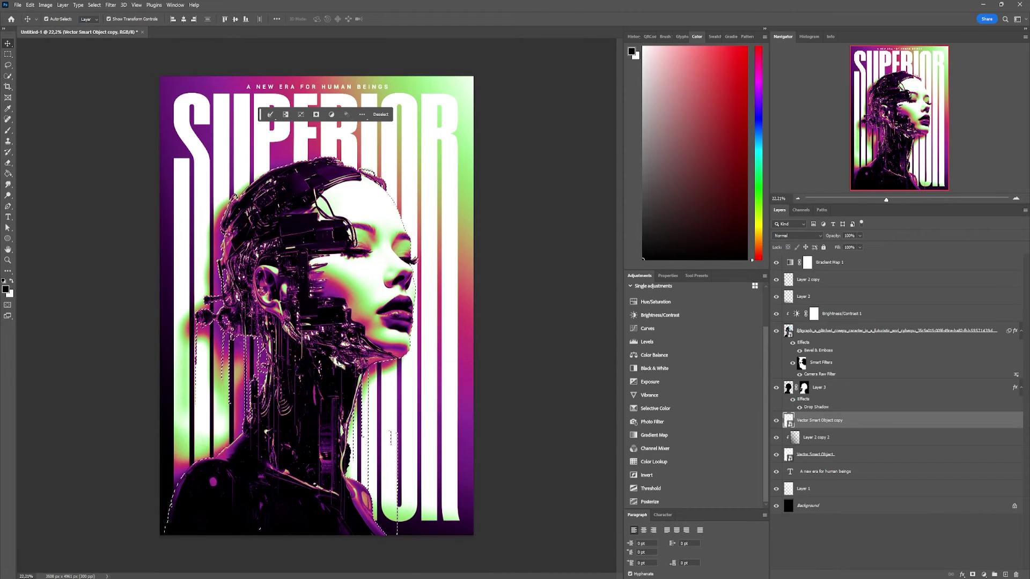
key("m")
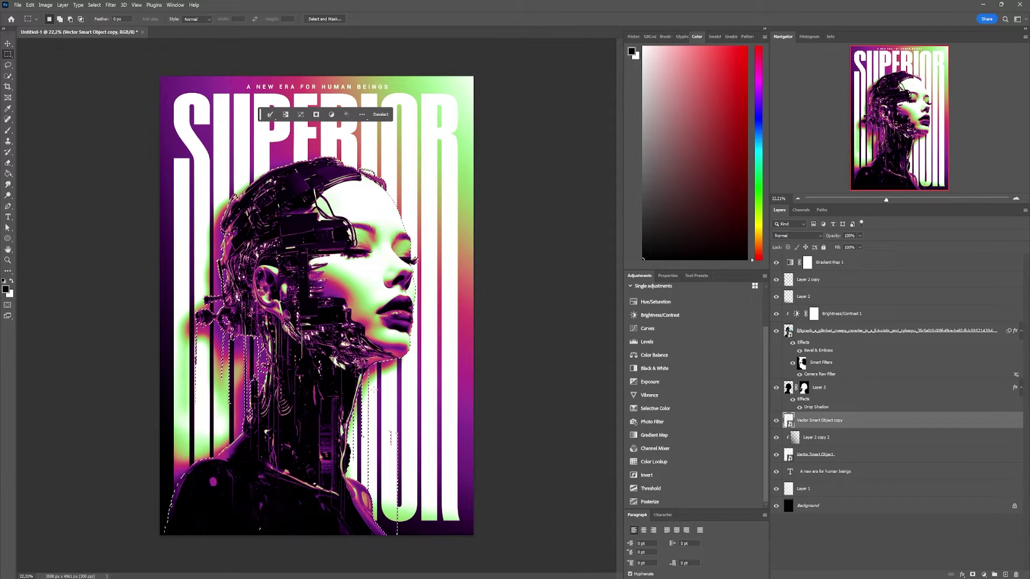
right_click(375, 405)
left_click(407, 420)
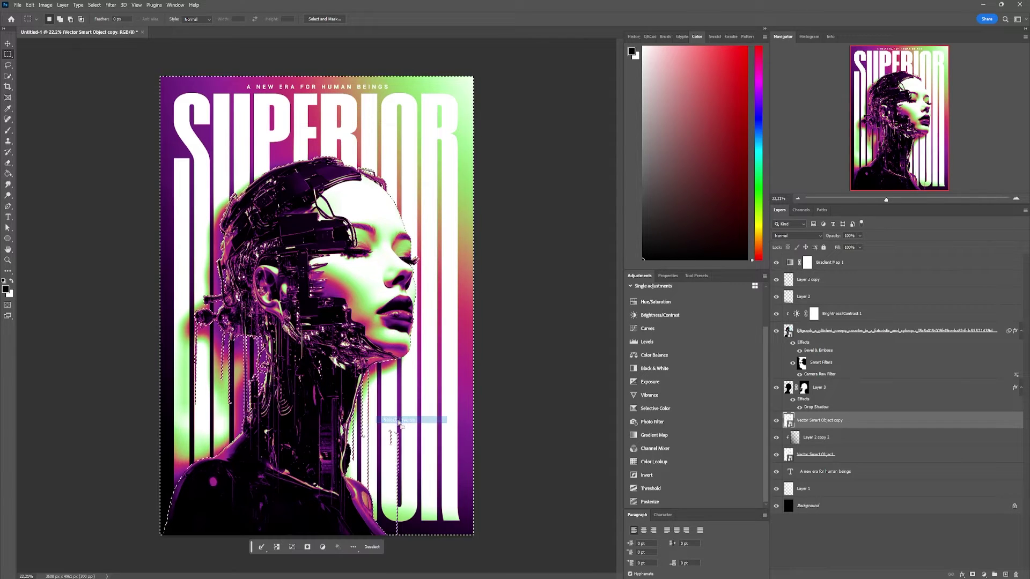
- Mask the merged lettering copy with that selection and drop its fill to 0%, keeping the stroke
left_click(973, 574)
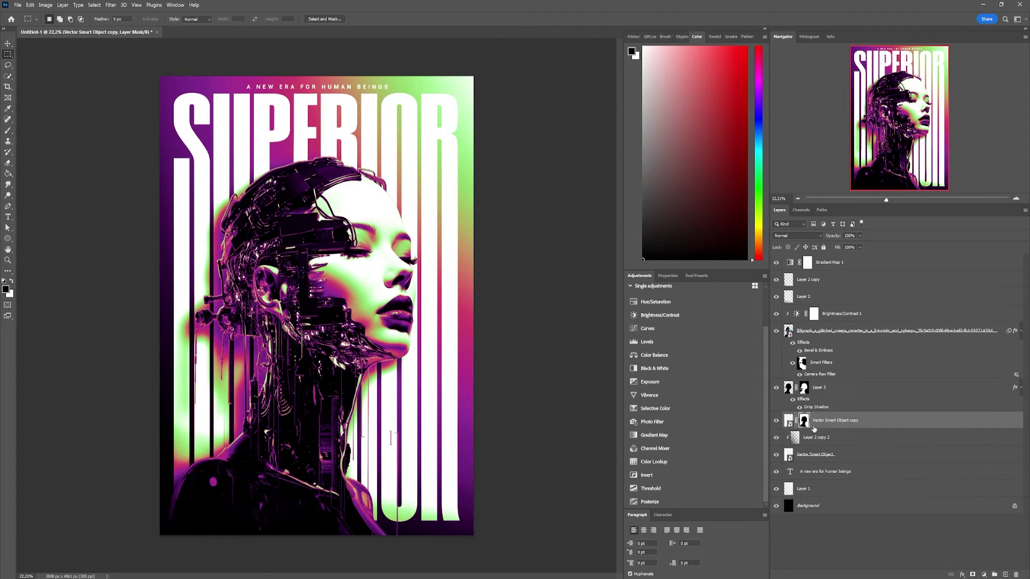
key("ctrl+z")
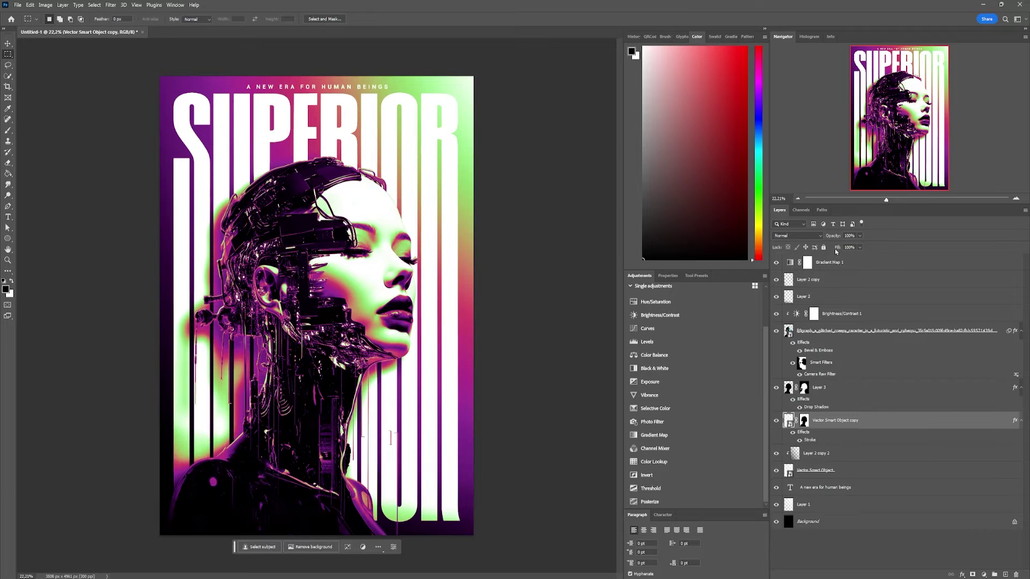
left_click_drag(836, 248, 529, 223)
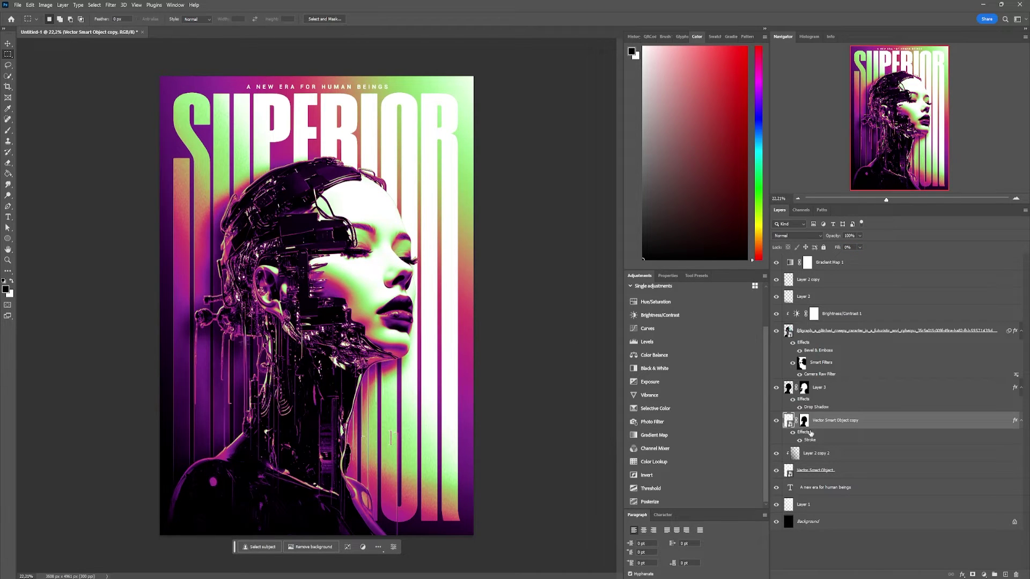
- Set the lettering Stroke position to Outside, raise its size three steps, and apply it
double_click(809, 439)
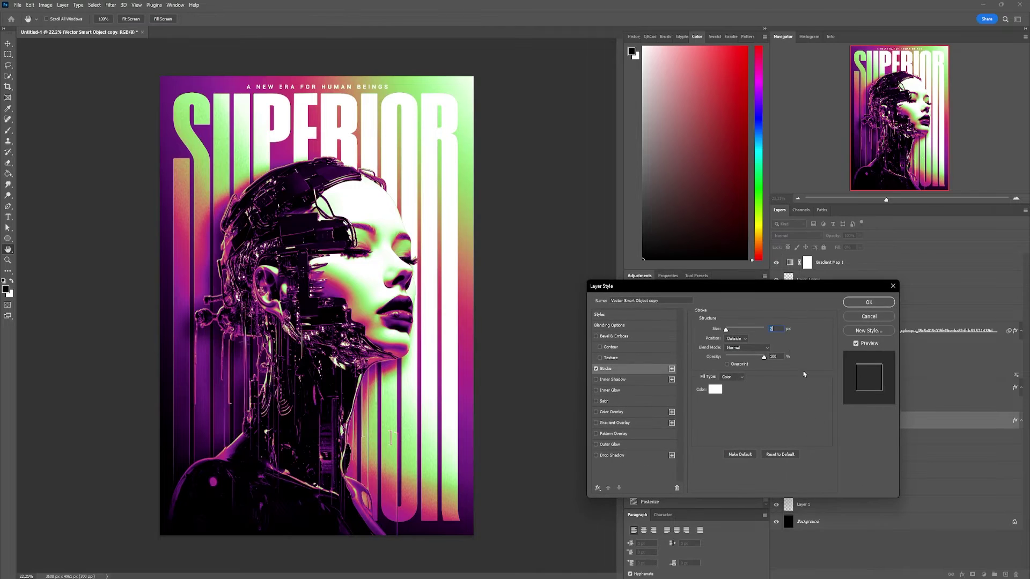
left_click(744, 339)
left_click(734, 358)
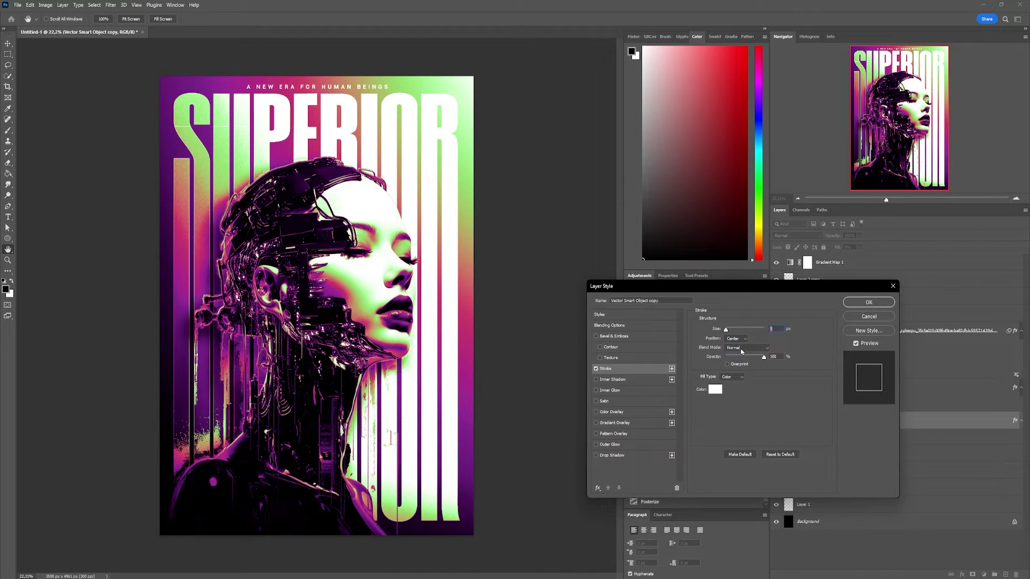
left_click(733, 339)
left_click(735, 339)
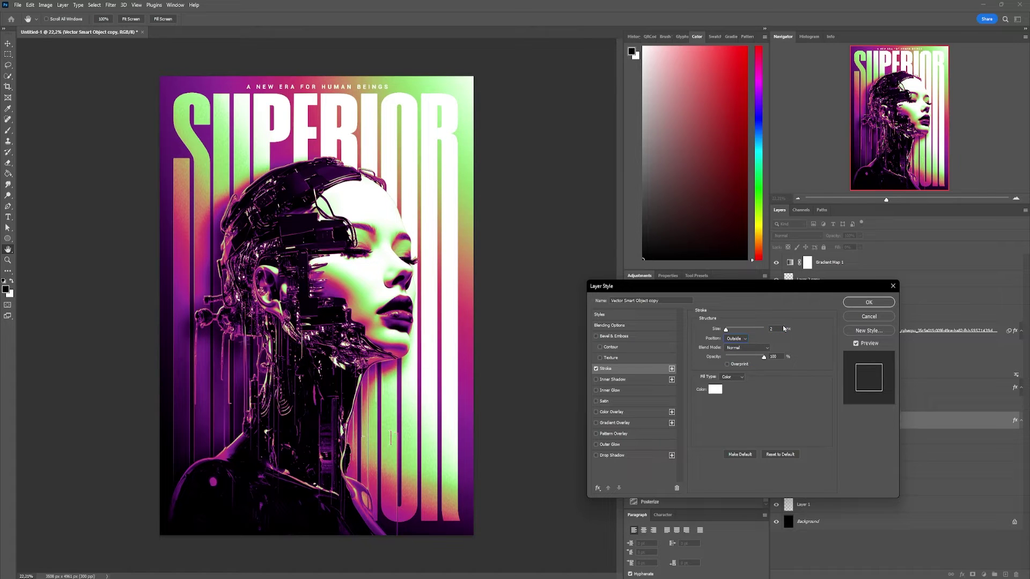
key("Up")
key("Up")
key("Up")
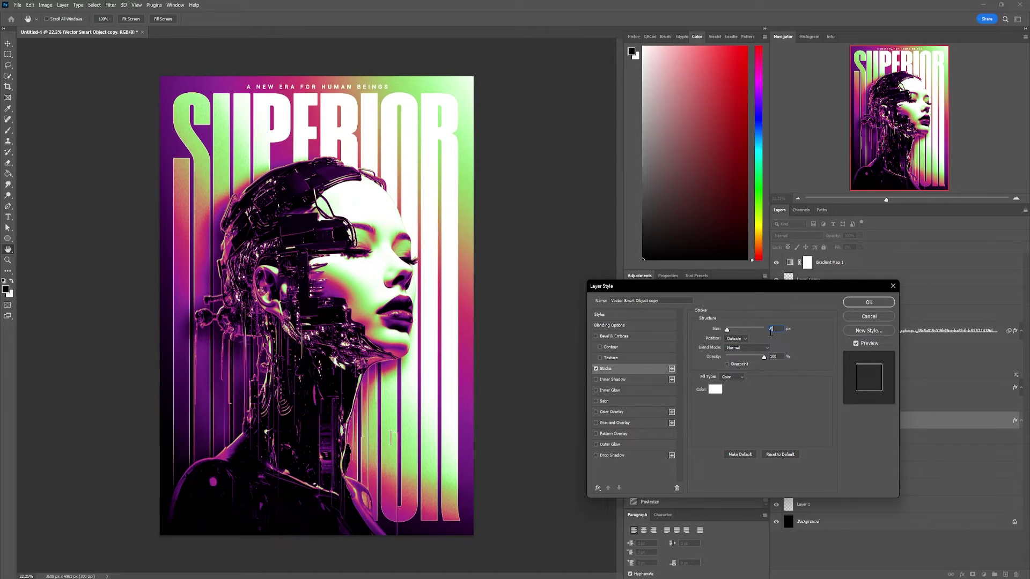
key("Up")
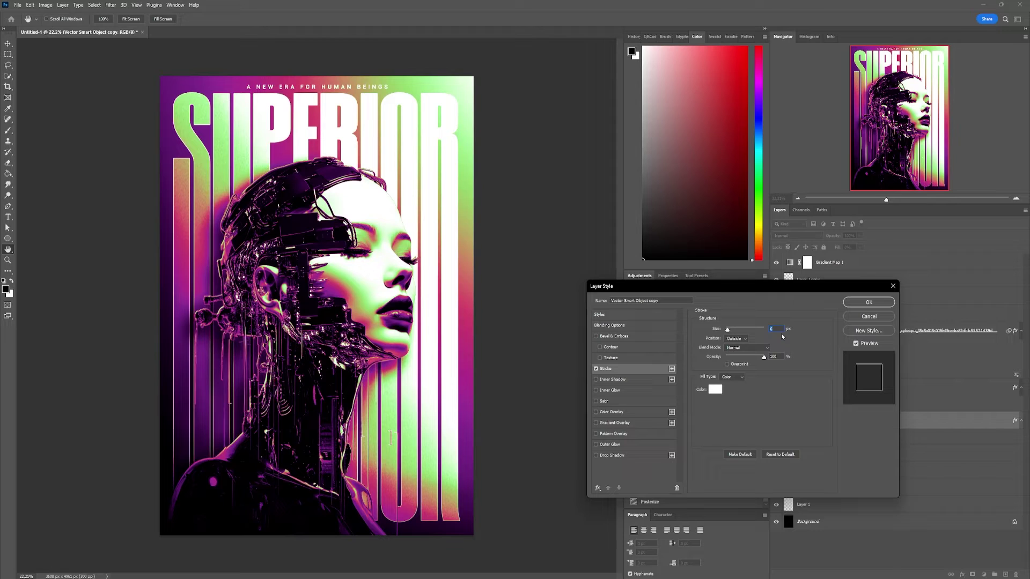
key("Up")
key("Up")
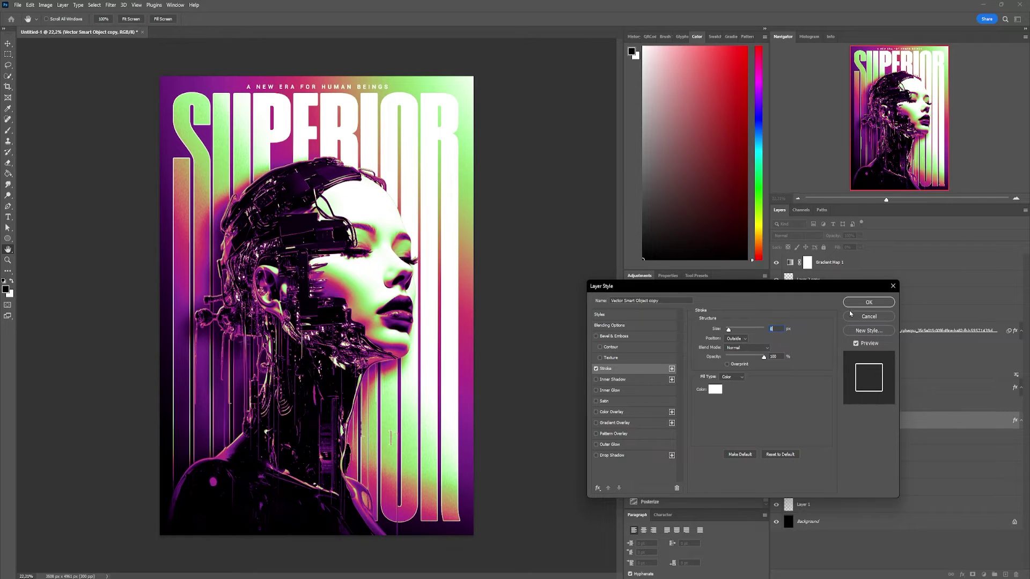
left_click(855, 306)
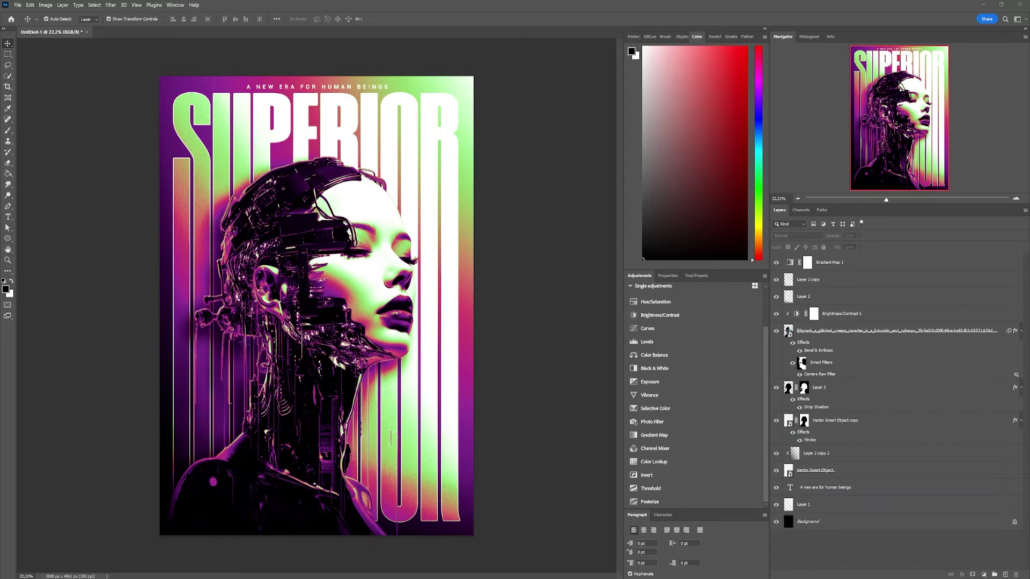
- Resize the placed contour-line texture and move its layer just below Layer 3
key("ctrl+t")
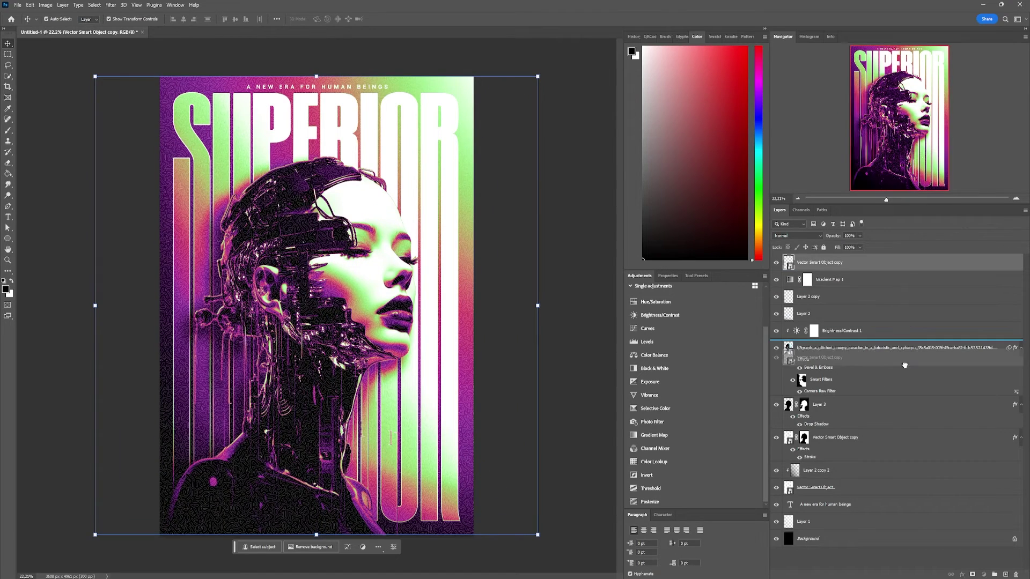
left_click_drag(904, 380, 906, 378)
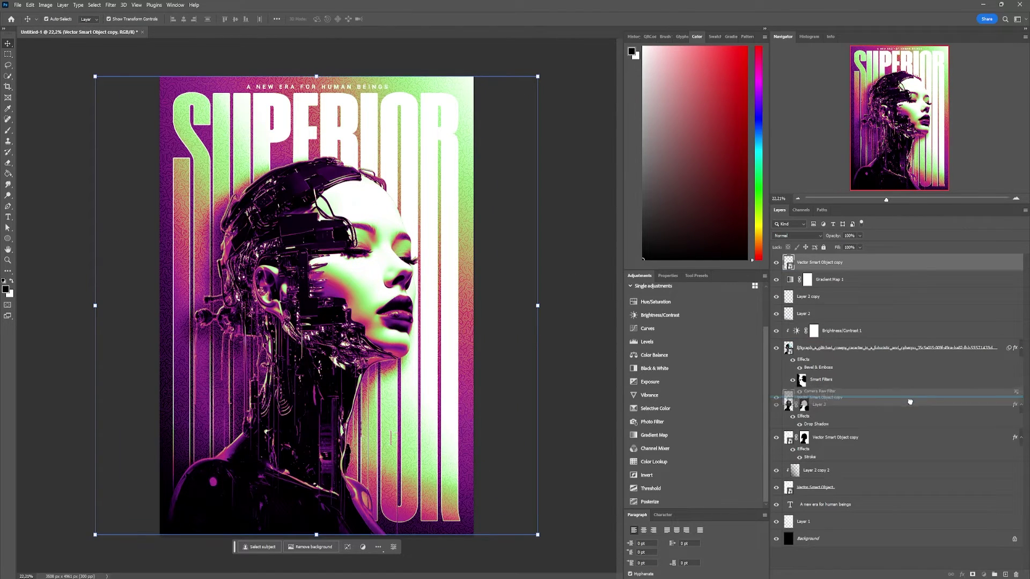
left_click_drag(907, 378, 905, 424)
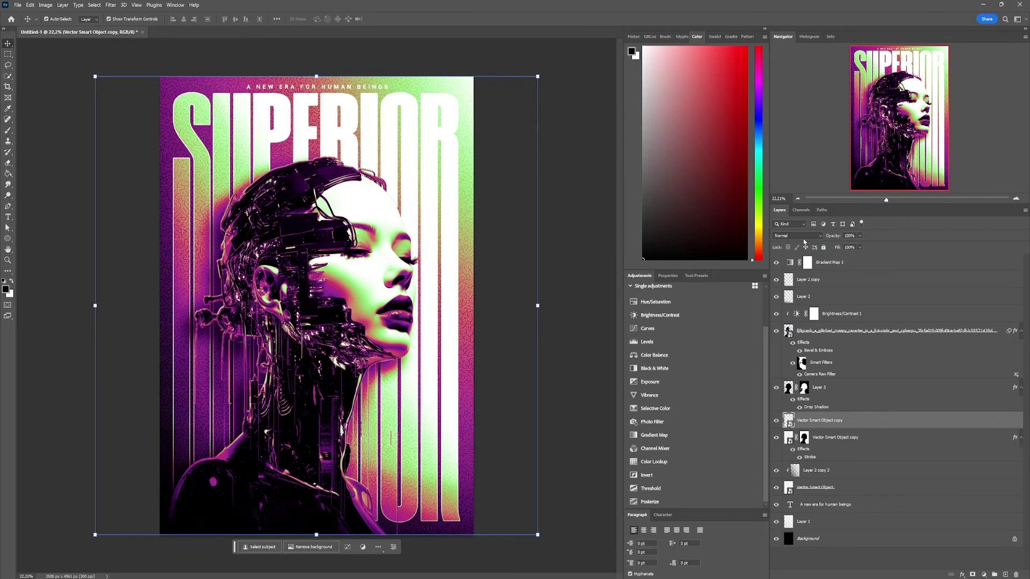
- Blend the contour-line texture layer into the poster with Soft Light mode
key("ctrl+plus")
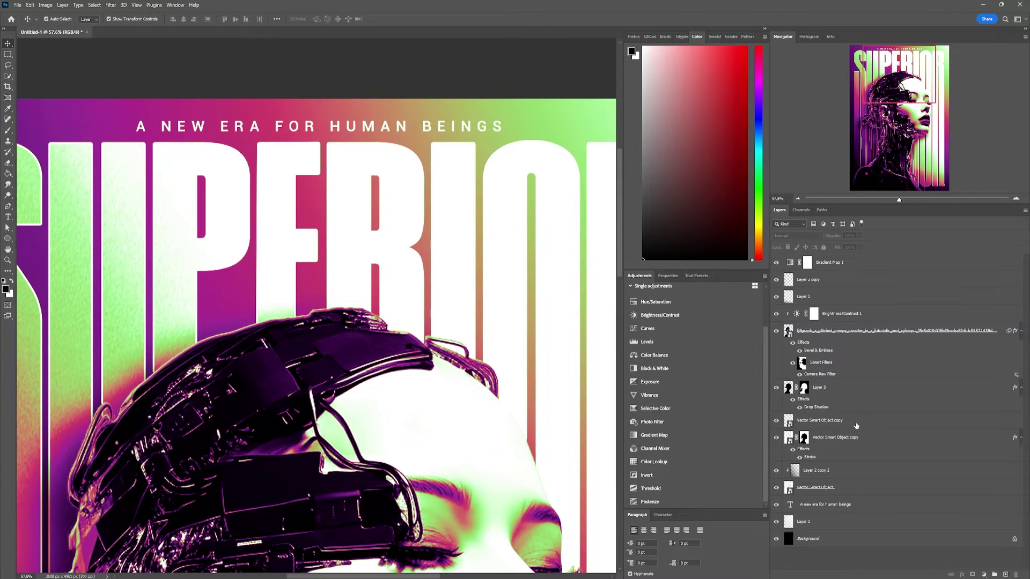
left_click(855, 422)
left_click(796, 236)
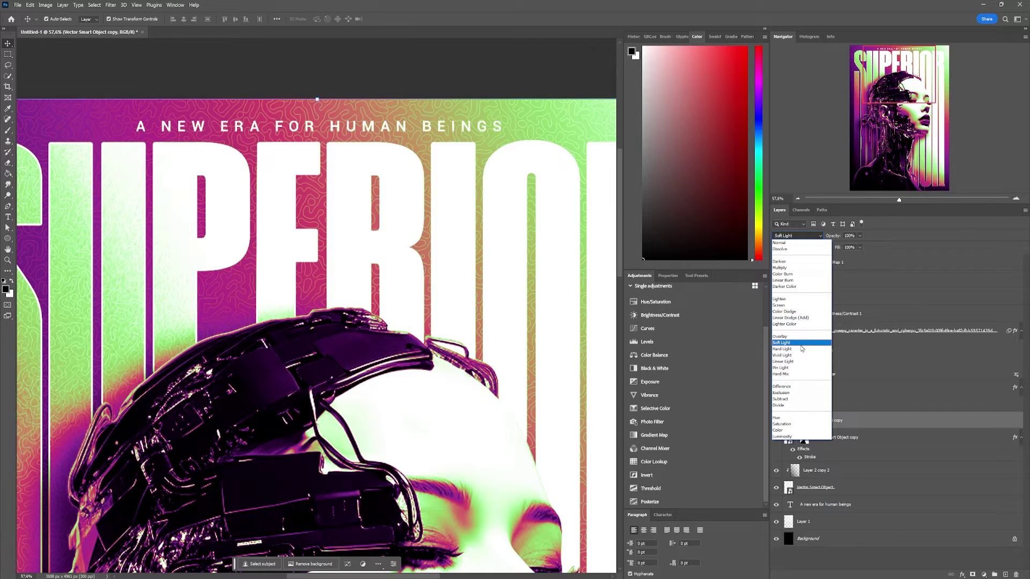
left_click(801, 346)
key("alt+bracketleft")
scroll(440, 241, "down", 1)
scroll(439, 242, "down", 2)
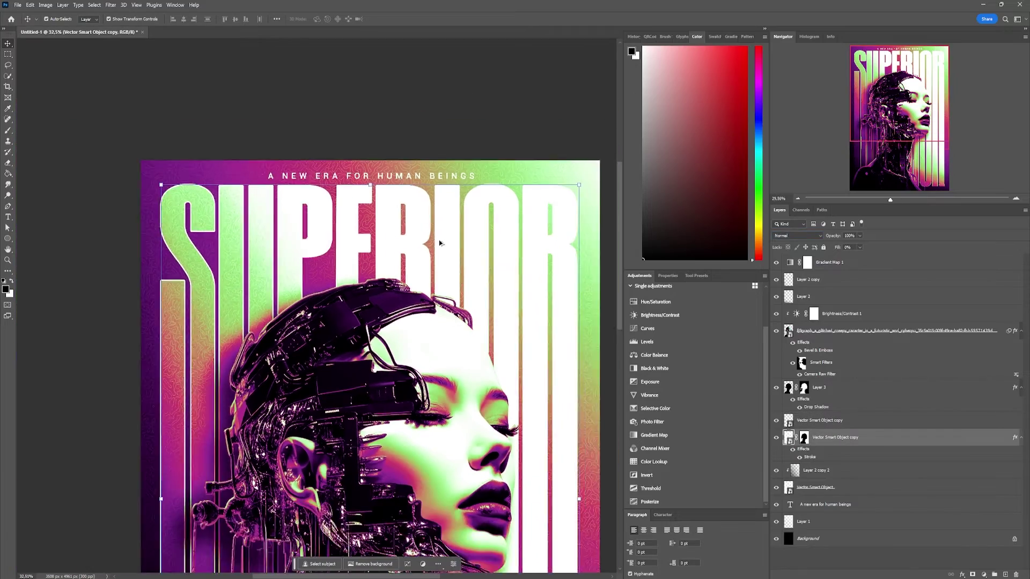
scroll(440, 242, "down", 1)
scroll(440, 242, "down", 1)
left_click(509, 191)
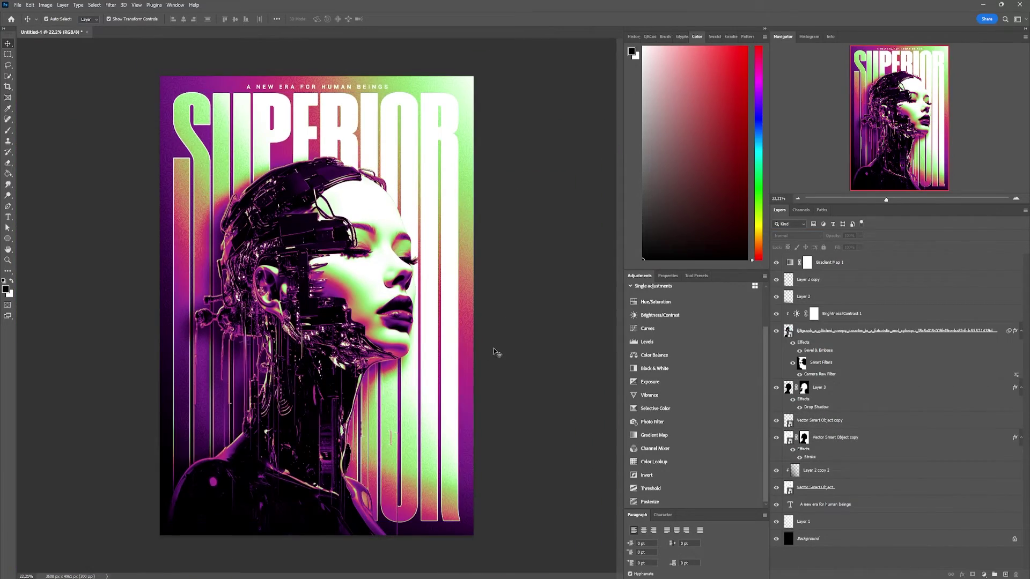
scroll(458, 324, "up", 1)
scroll(481, 424, "up", 1)
scroll(481, 425, "down", 1)
scroll(482, 425, "down", 1)
- Add a close, zero-spread drop shadow to the Vector Smart Object layer
left_click(837, 471)
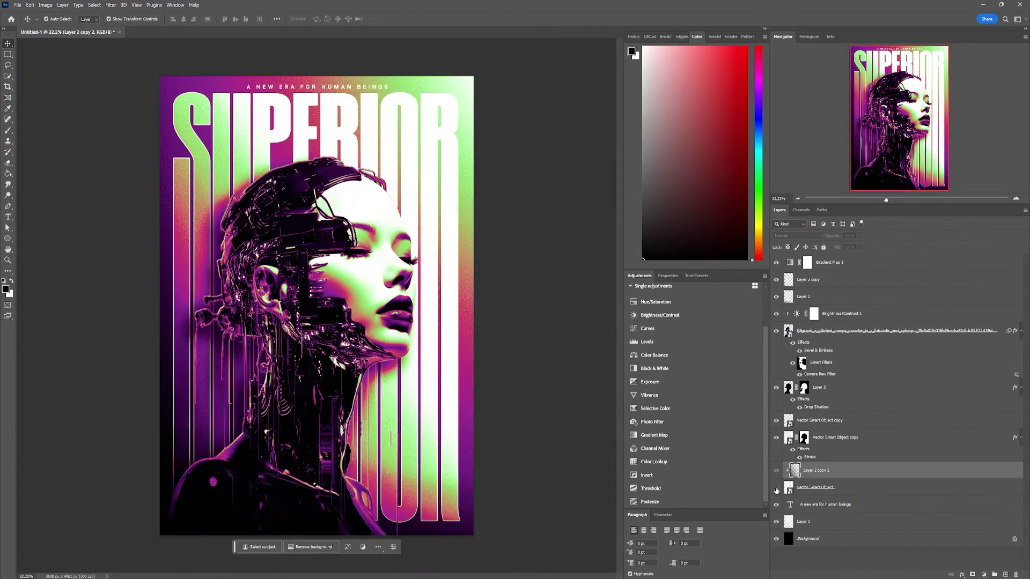
left_click(877, 485)
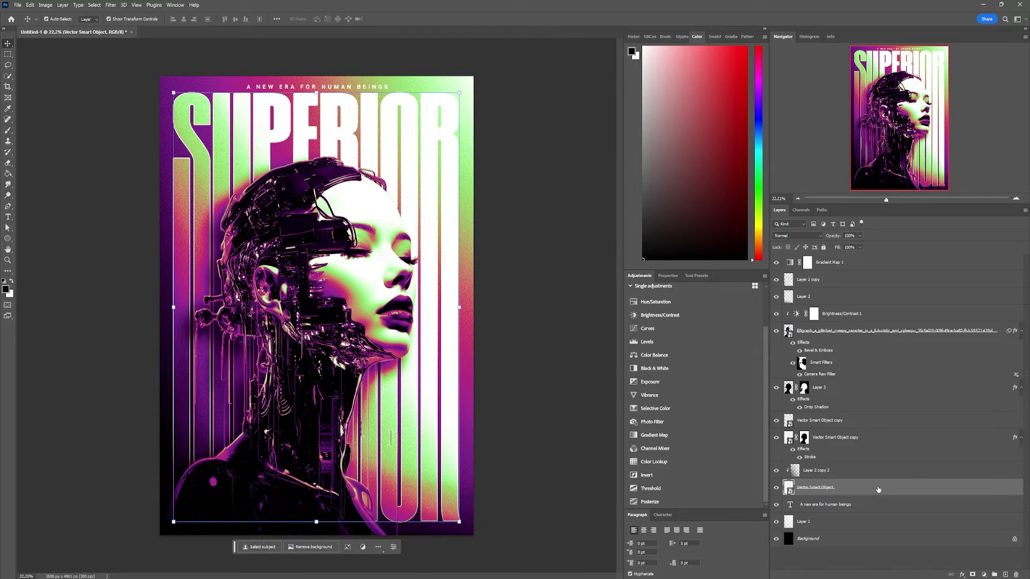
double_click(878, 488)
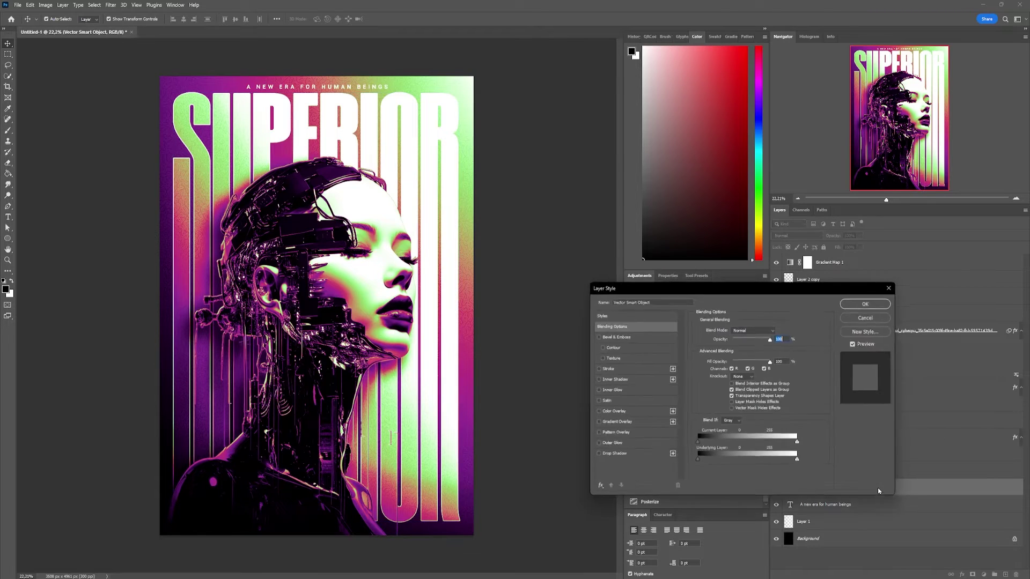
left_click(597, 455)
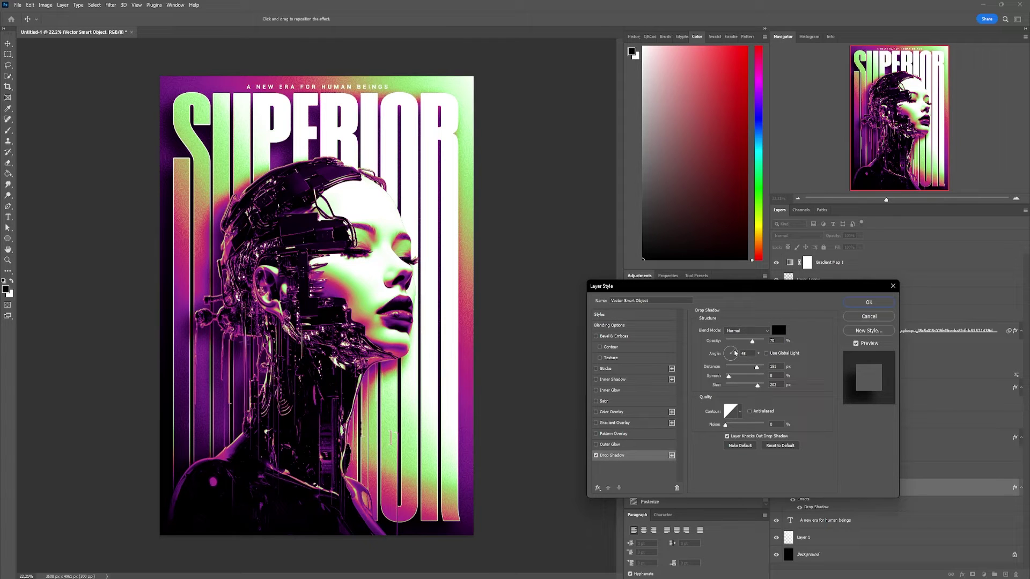
mouse_move(756, 367)
left_mouse_down()
mouse_move(724, 367)
mouse_move(729, 386)
mouse_move(740, 341)
left_mouse_up()
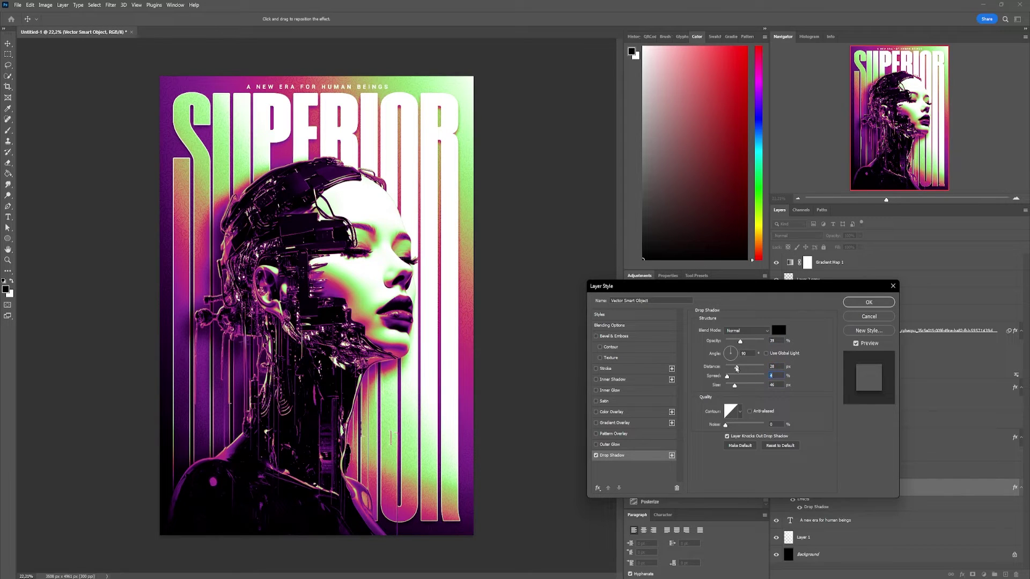
key("Return")
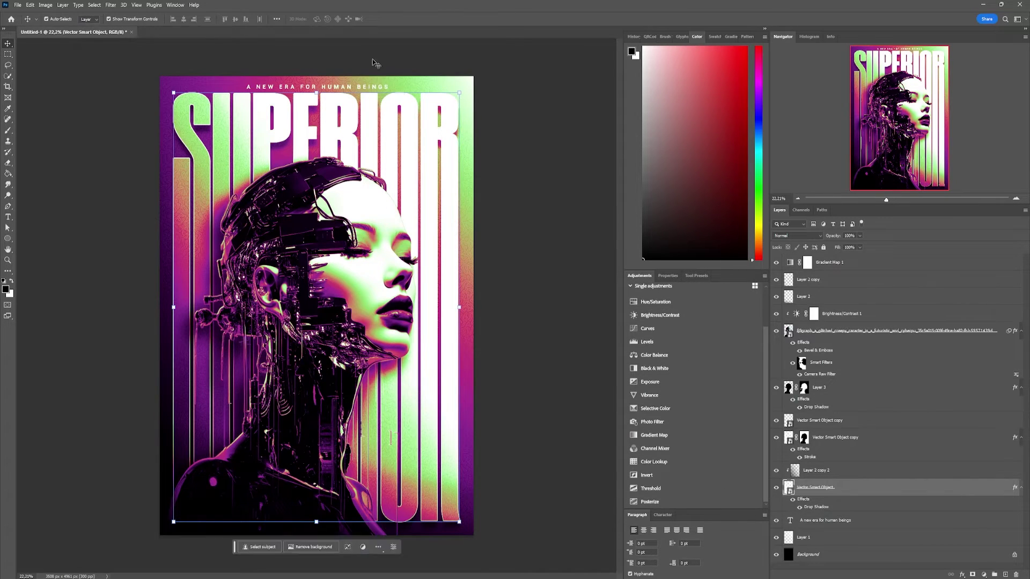
- Give the 'A new era for human beings' tagline a stronger, wider, smaller drop shadow
double_click(875, 523)
left_click(611, 455)
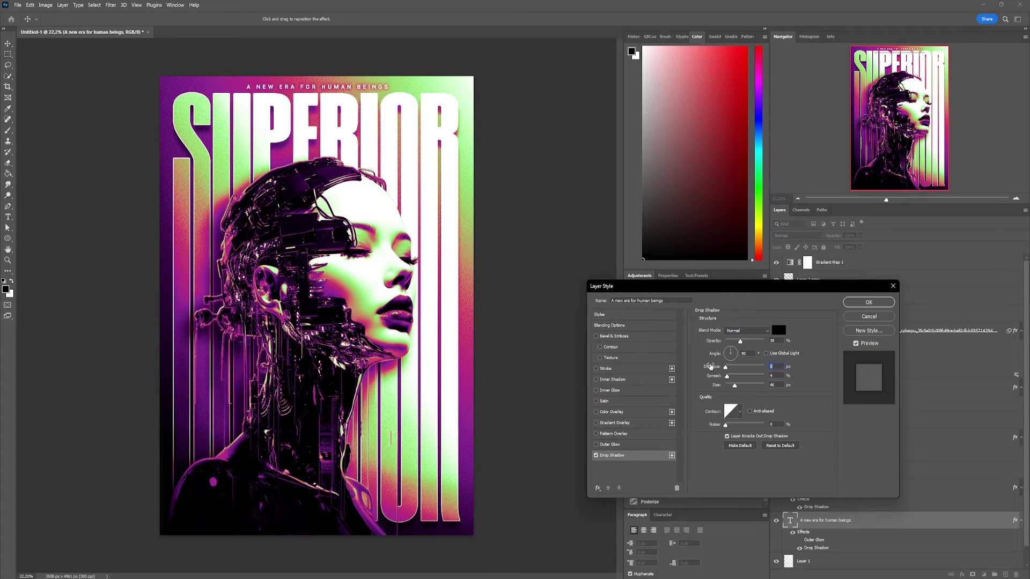
left_click_drag(740, 341, 754, 342)
left_click_drag(727, 376, 729, 376)
left_click_drag(733, 385, 729, 386)
key("Return")
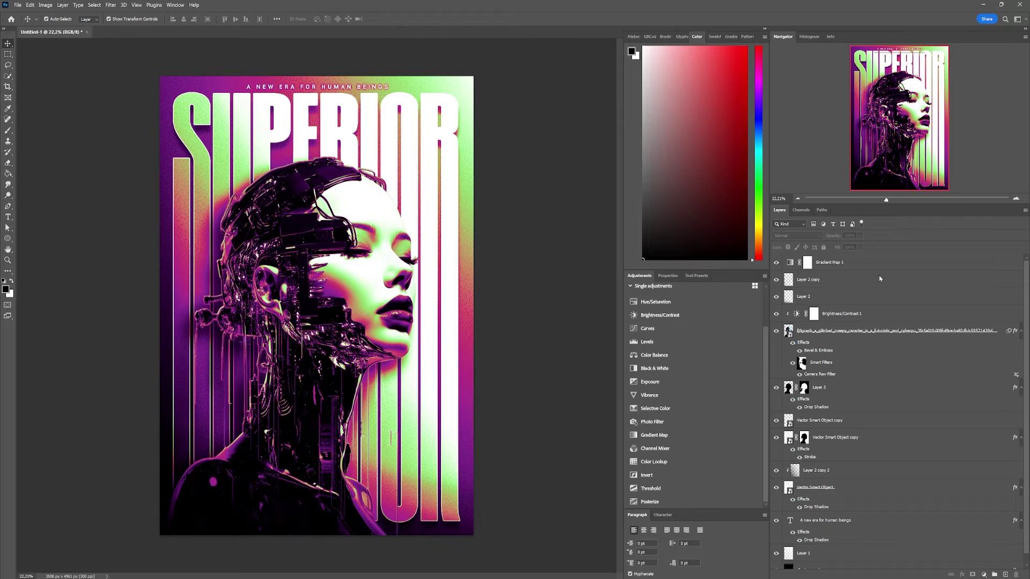
left_click(880, 264)
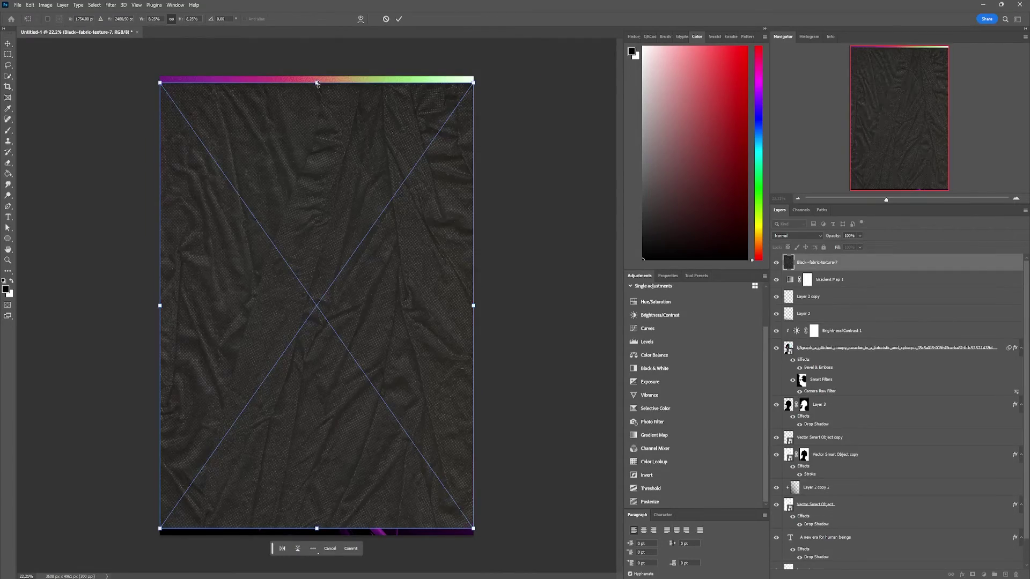
- Commit the black fabric texture, blend it in Color Dodge, and lower its fill
key("Return")
scroll(794, 236, "down", 13)
scroll(794, 236, "down", 13)
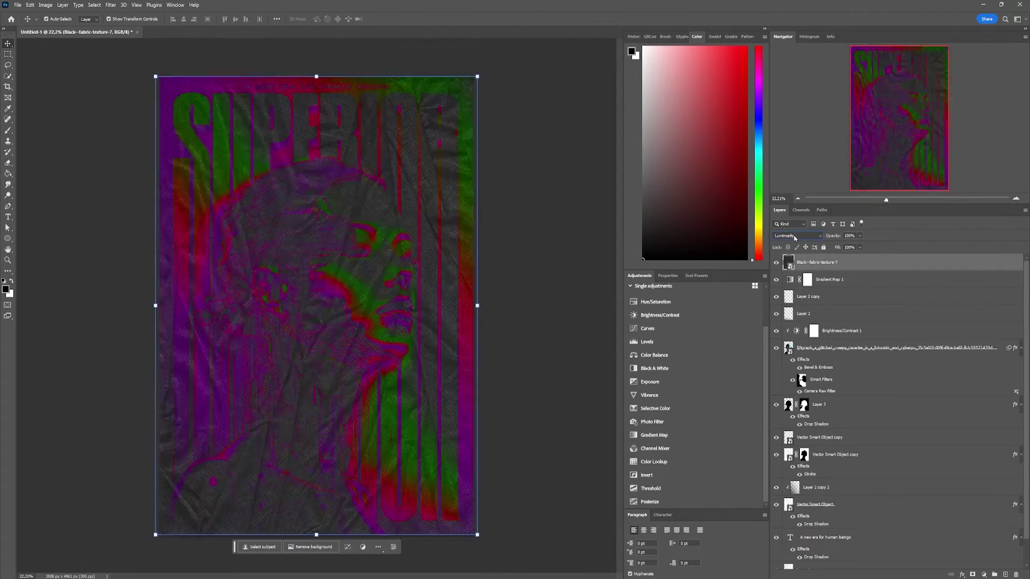
scroll(795, 236, "down", 2)
left_click(795, 236)
left_click(792, 309)
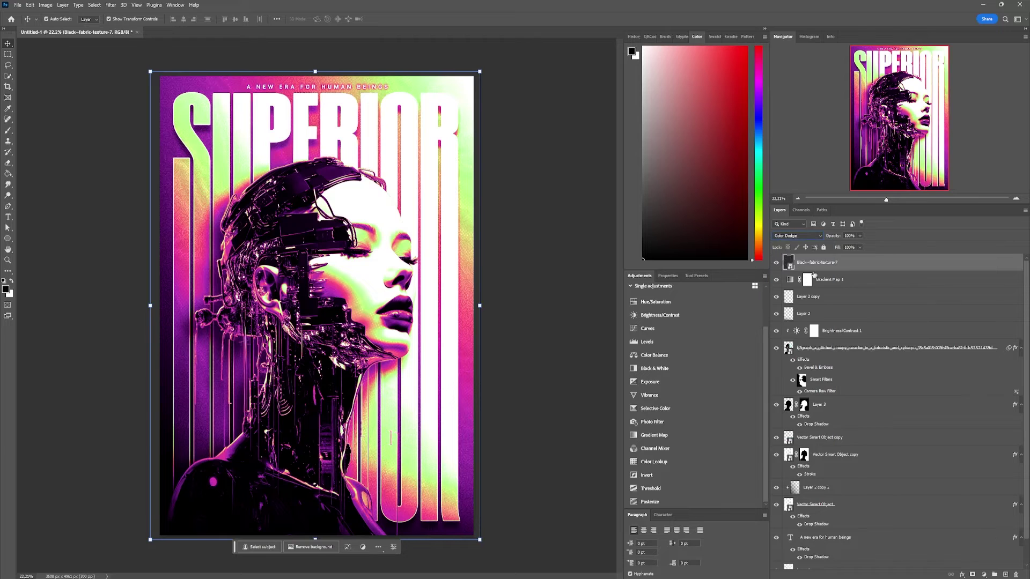
left_click_drag(836, 248, 831, 248)
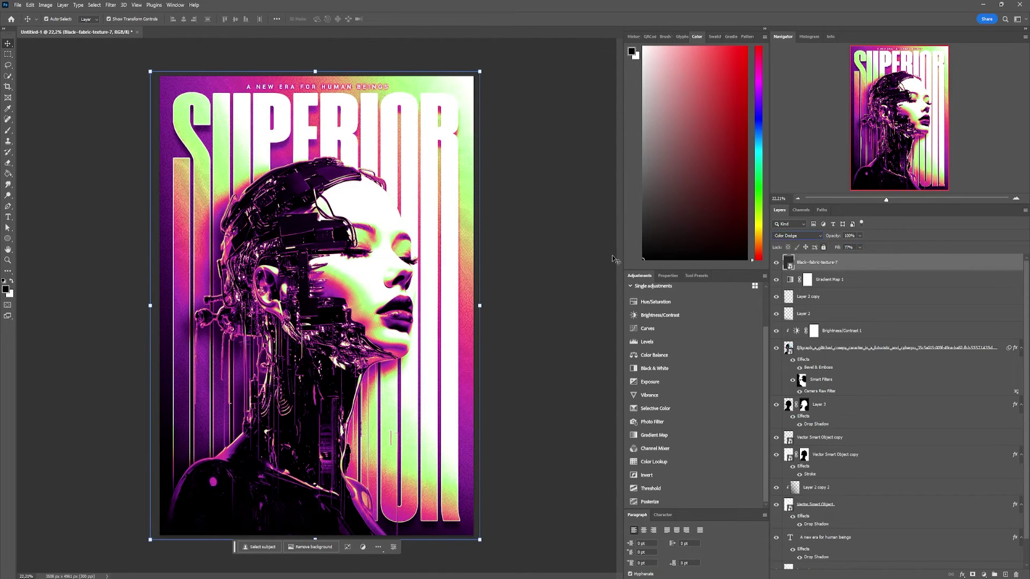
scroll(402, 266, "up", 5)
scroll(190, 426, "down", 5)
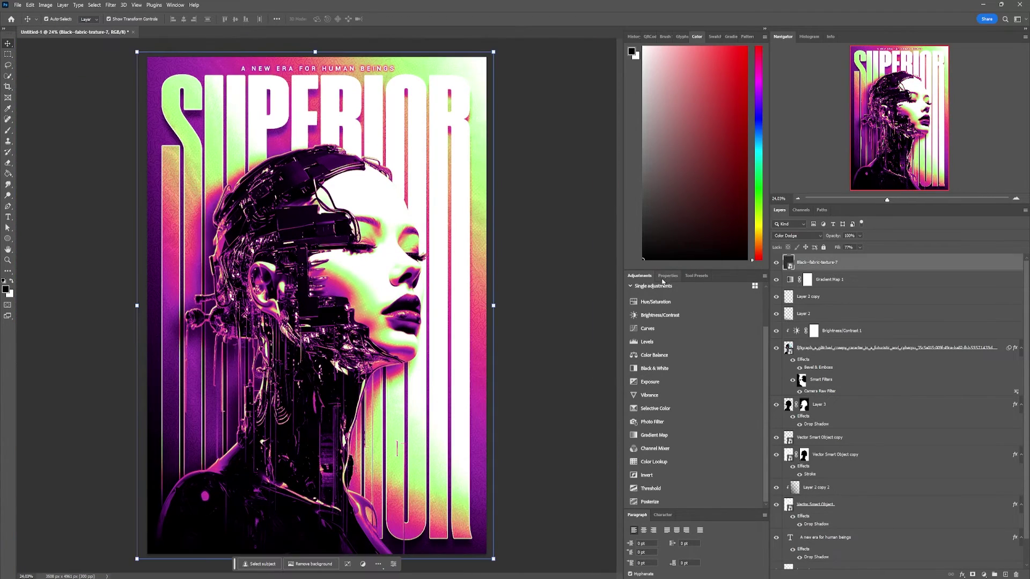
- Add a Brightness/Contrast adjustment on top with negative brightness and contrast
left_click(660, 315)
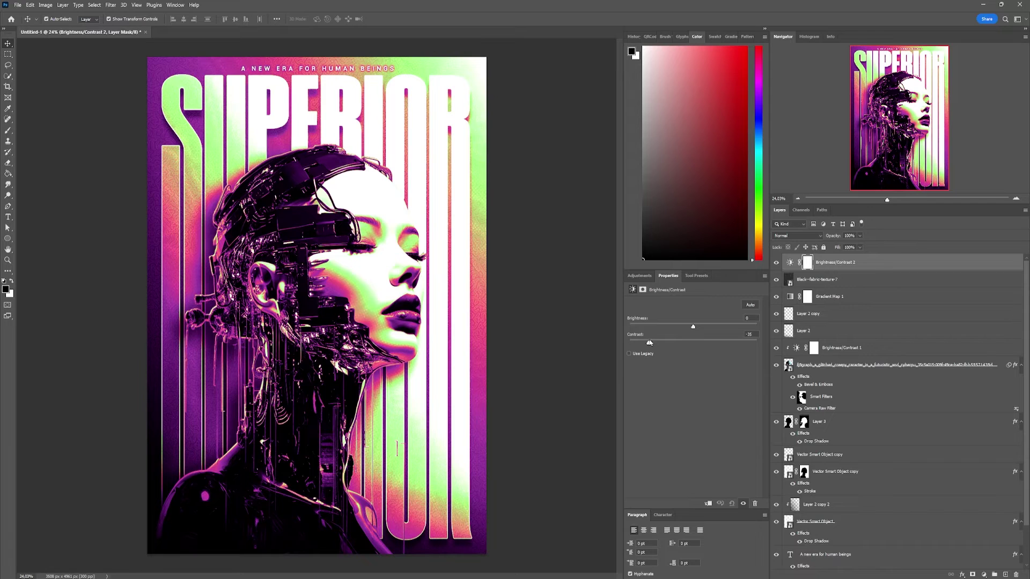
left_click_drag(676, 326, 682, 326)
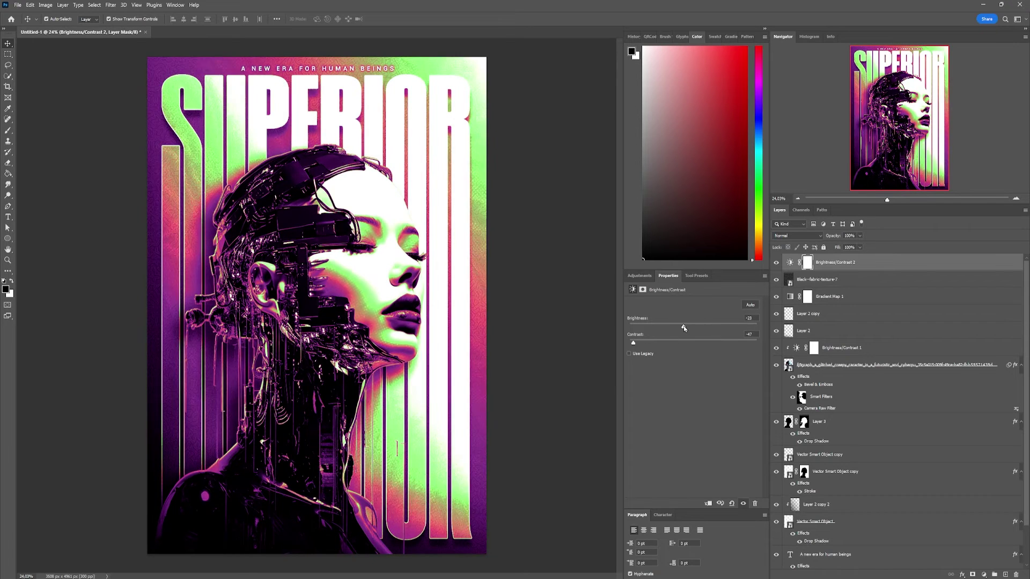
left_click(776, 348)
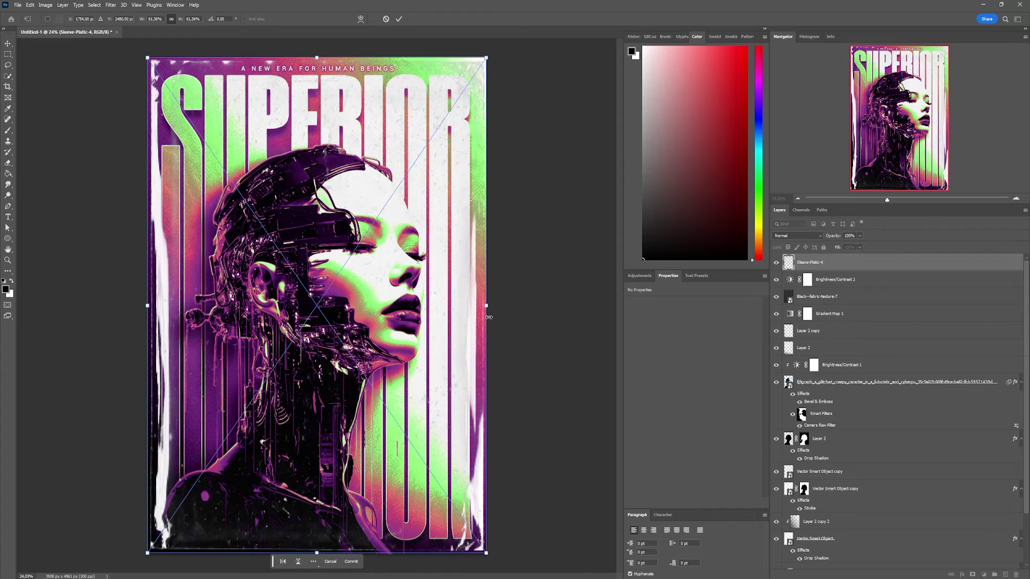
- Stretch Sleeve-Plastic-4 across the poster and move it below the adjustment layers
left_click_drag(148, 306, 126, 309)
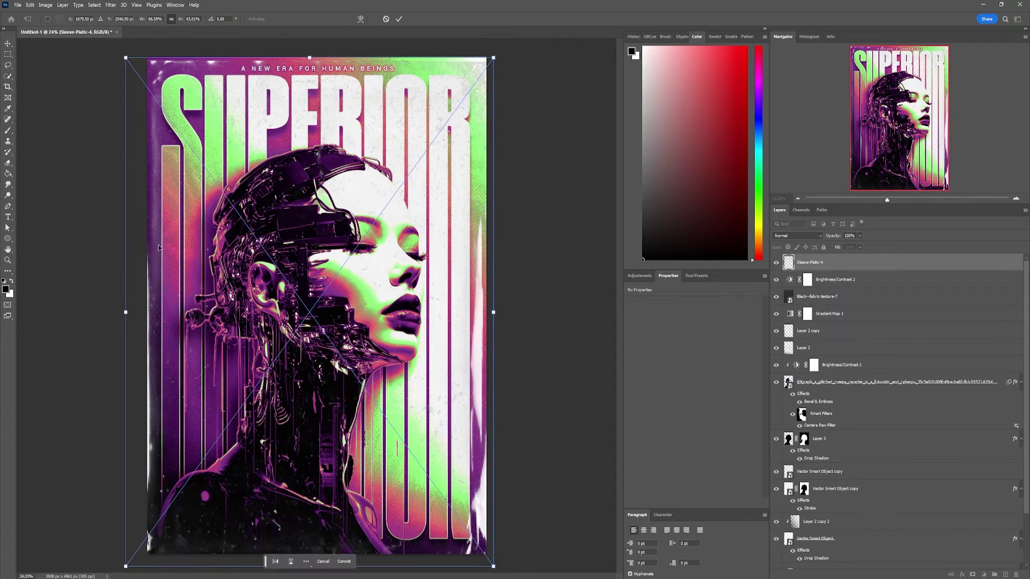
left_click_drag(493, 308, 505, 309)
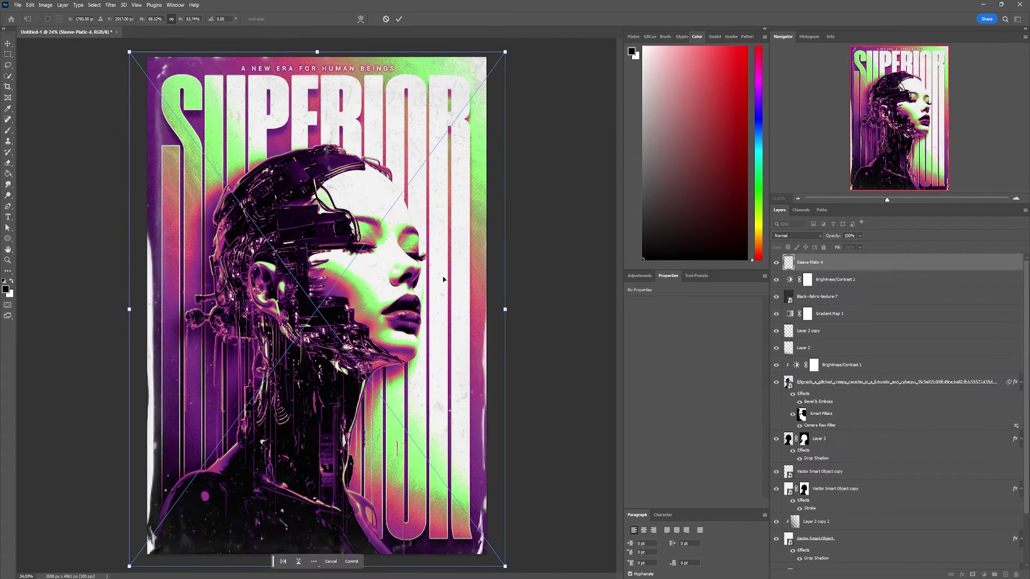
key("Return")
left_click_drag(885, 262, 892, 305)
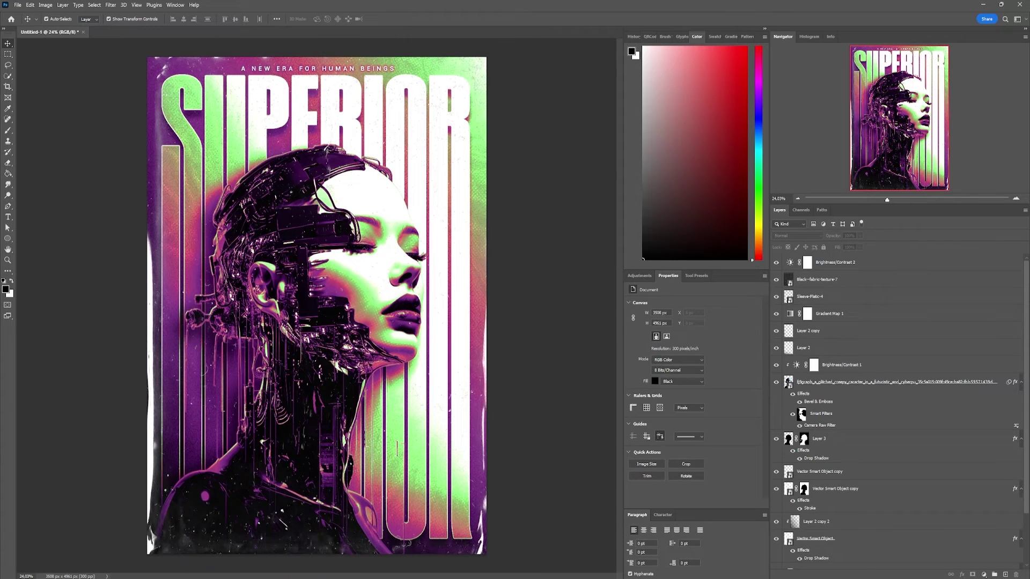
- Scale Plastic-2 copy to overhang the poster and place it below Vector Smart Object copy
left_click_drag(316, 63, 316, 53)
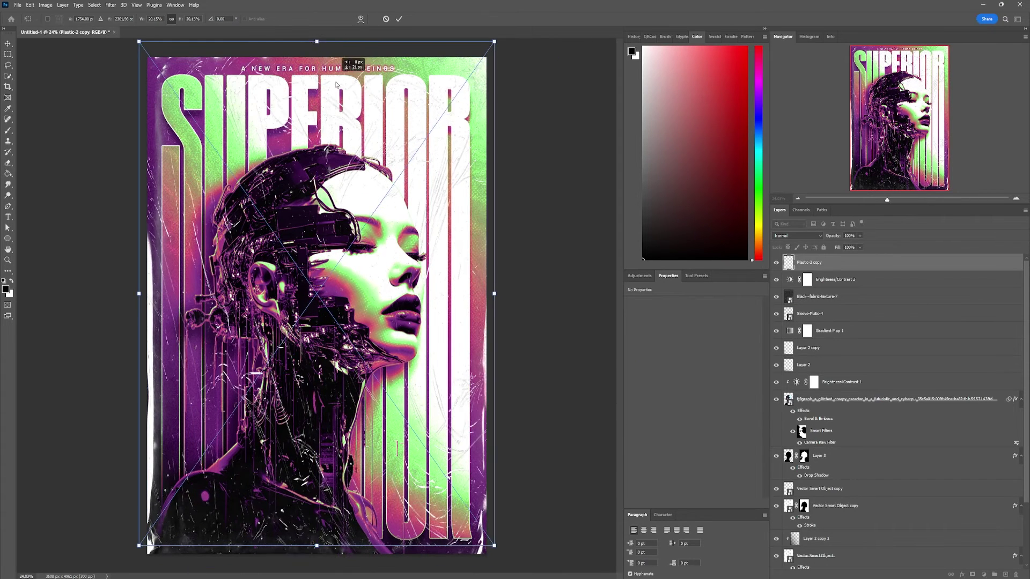
key("Return")
left_click_drag(869, 264, 872, 475)
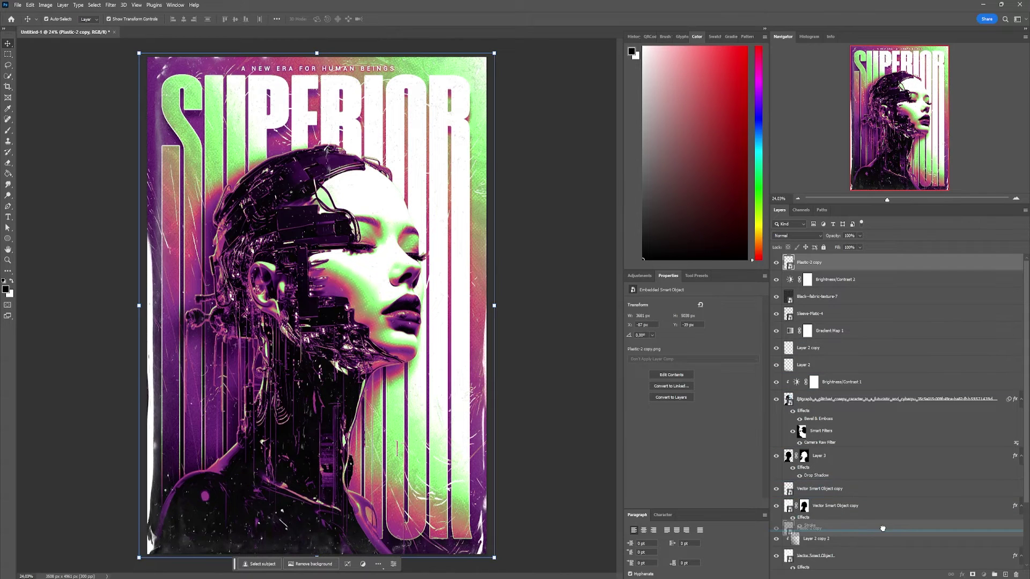
left_click_drag(883, 529, 884, 532)
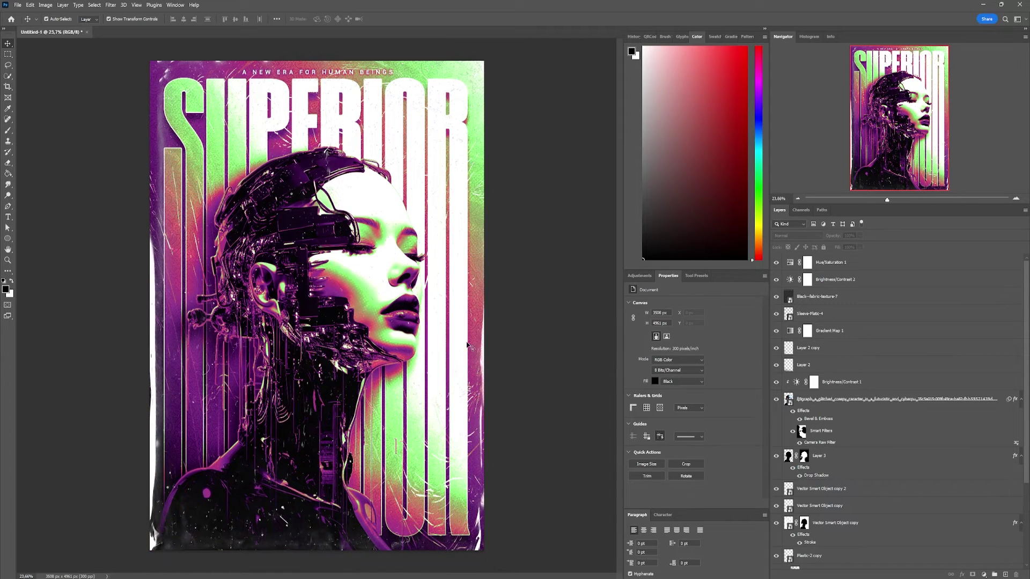
- Group all poster layers as Group 1 and convert it to a smart object
left_click(855, 270)
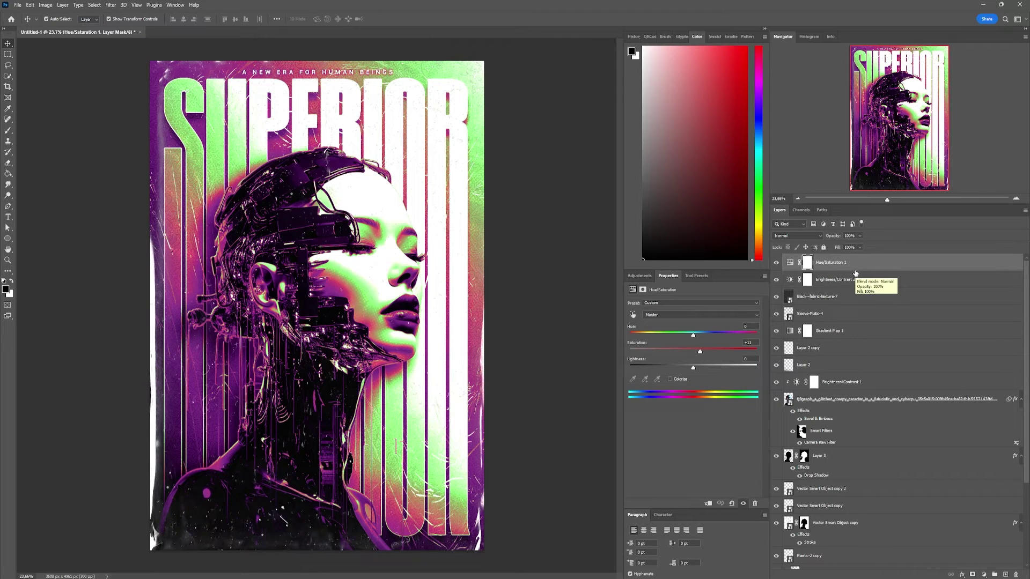
key("alt+comma")
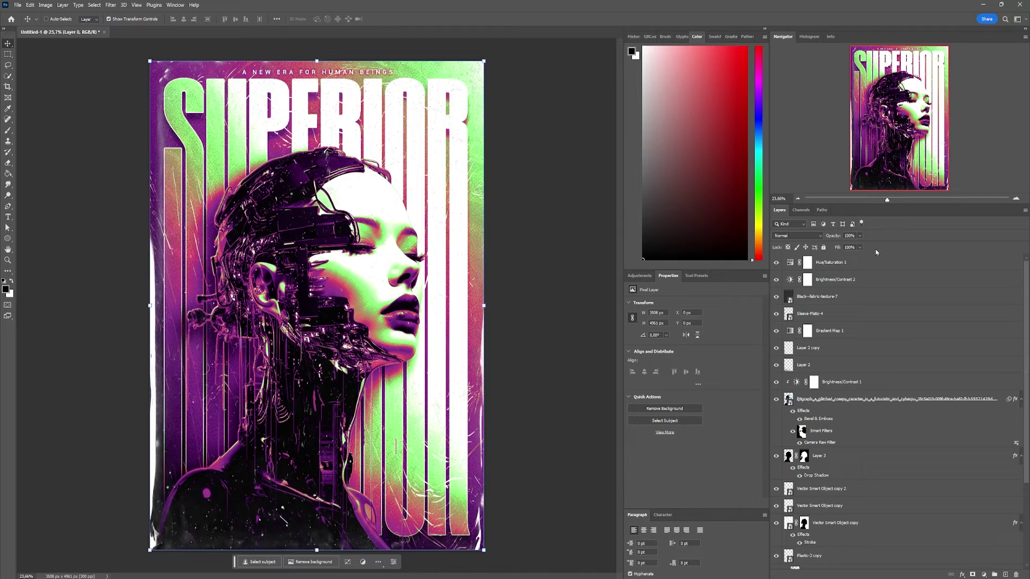
left_click(875, 261, "shift")
left_click(995, 574)
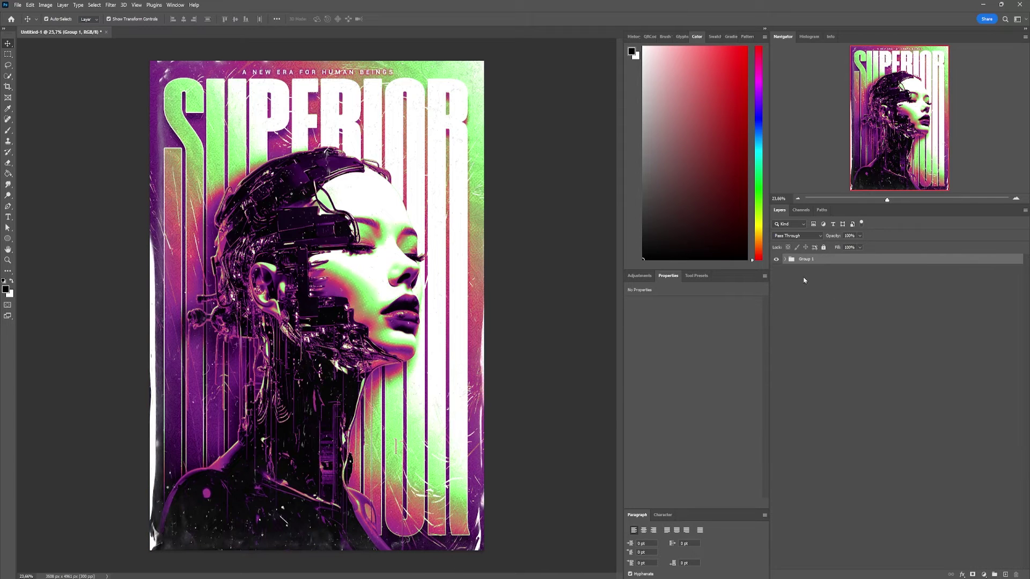
left_click(776, 260)
right_click(858, 262)
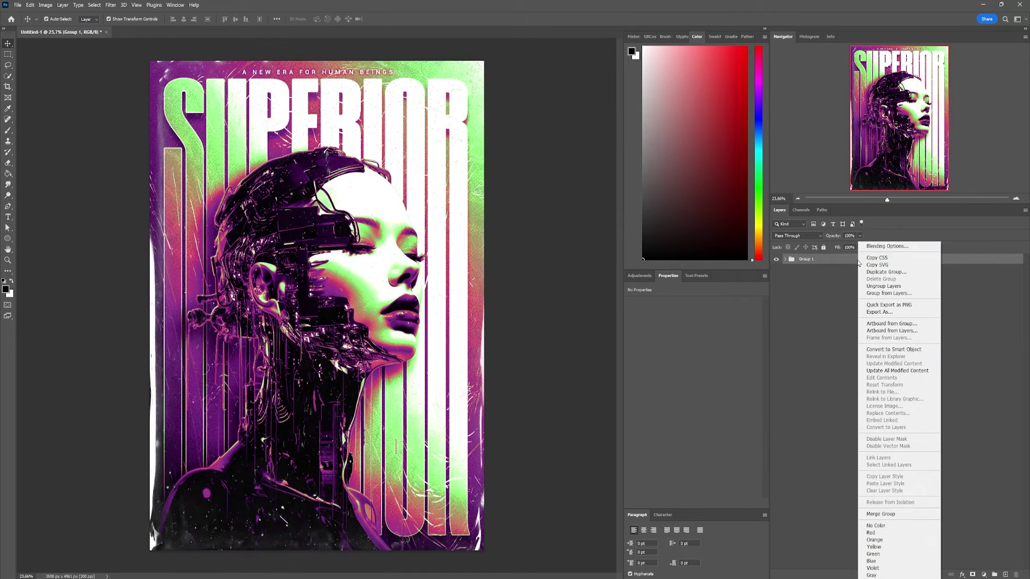
left_click(906, 349)
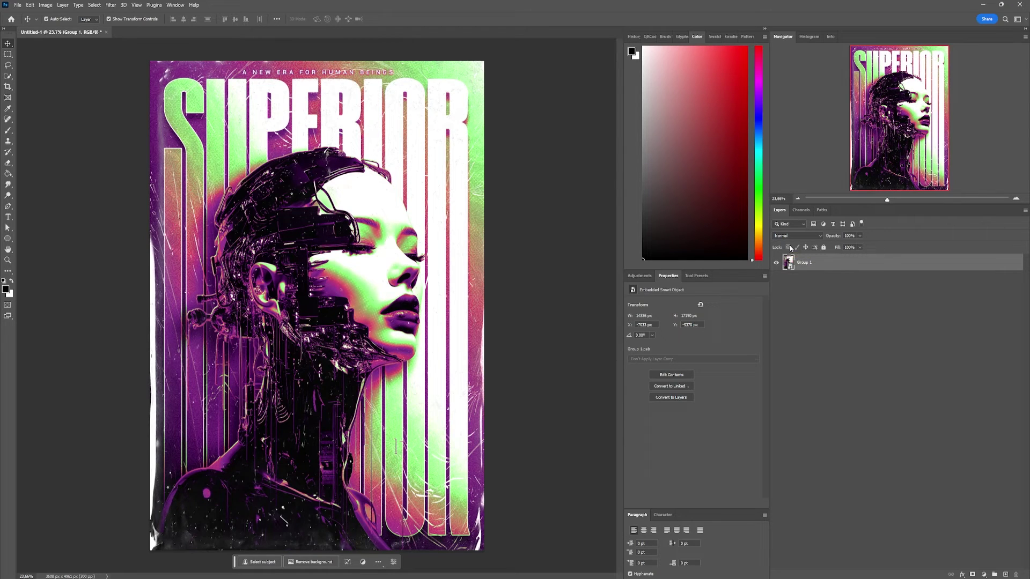
- Stamp a merged copy of the poster as Layer 1 and convert it to a smart object
key("ctrl+shift+alt+e")
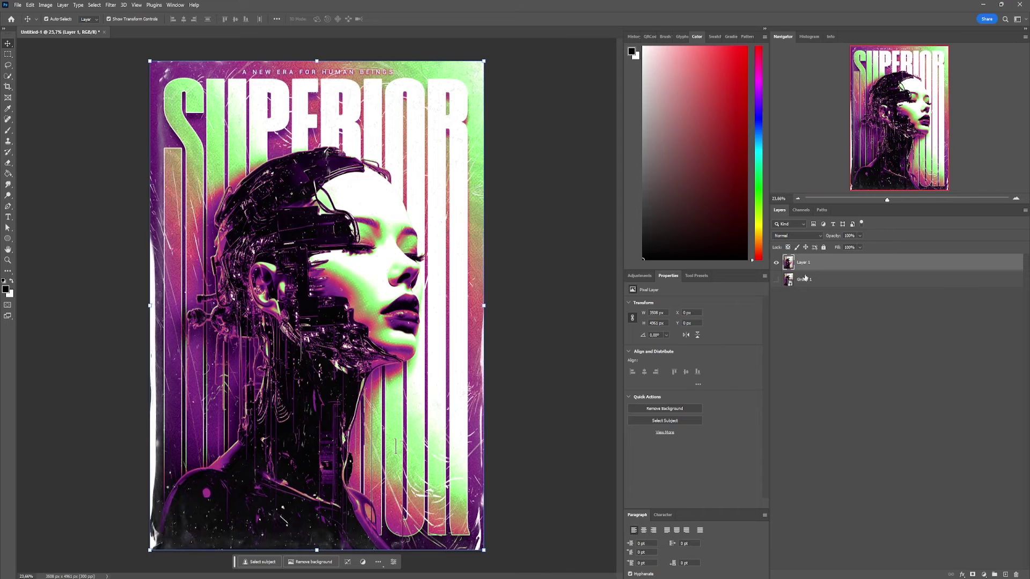
right_click(818, 267)
left_click(860, 368)
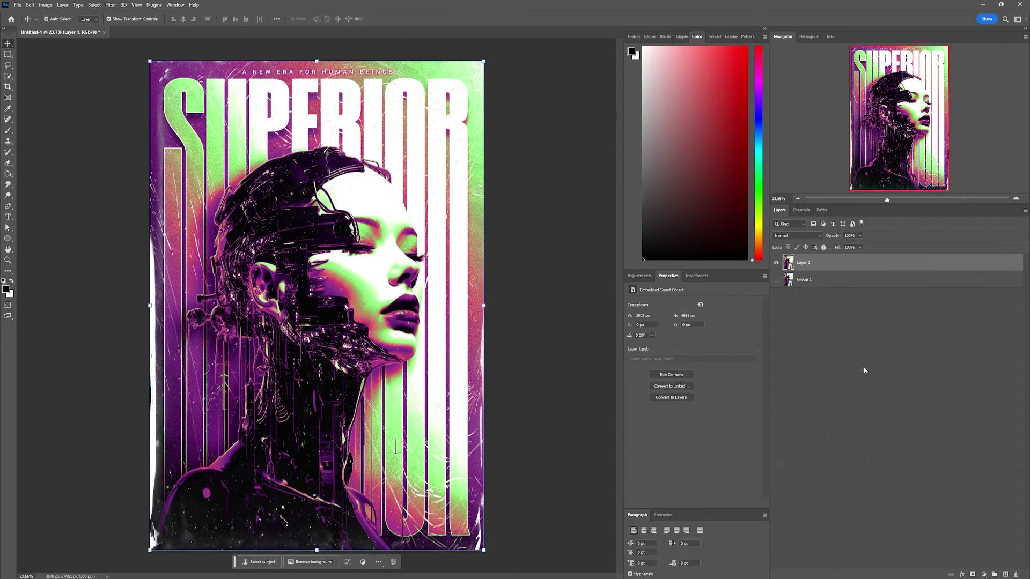
left_click(110, 5)
- In Camera Raw Filter, deepen shadows and blacks and add texture, dehaze and vibrance
left_click(123, 69)
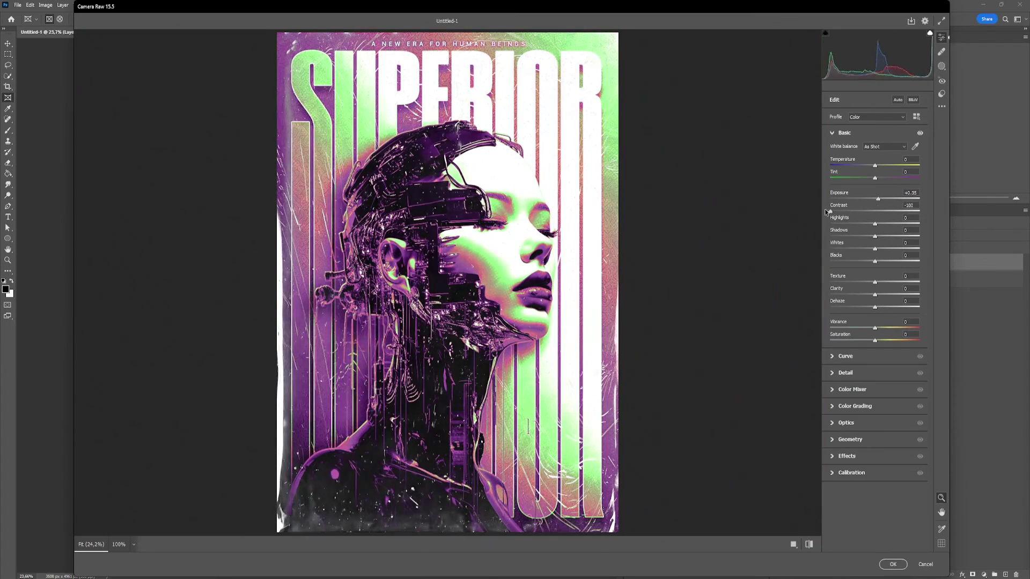
left_click_drag(856, 236, 862, 236)
mouse_move(875, 249)
left_mouse_down()
mouse_move(885, 248)
mouse_move(855, 261)
mouse_move(888, 282)
left_mouse_up()
mouse_move(874, 307)
left_mouse_down()
mouse_move(891, 307)
mouse_move(883, 328)
left_mouse_up()
- Add more grain, finer and less rough, in the Effects panel
left_click(845, 373)
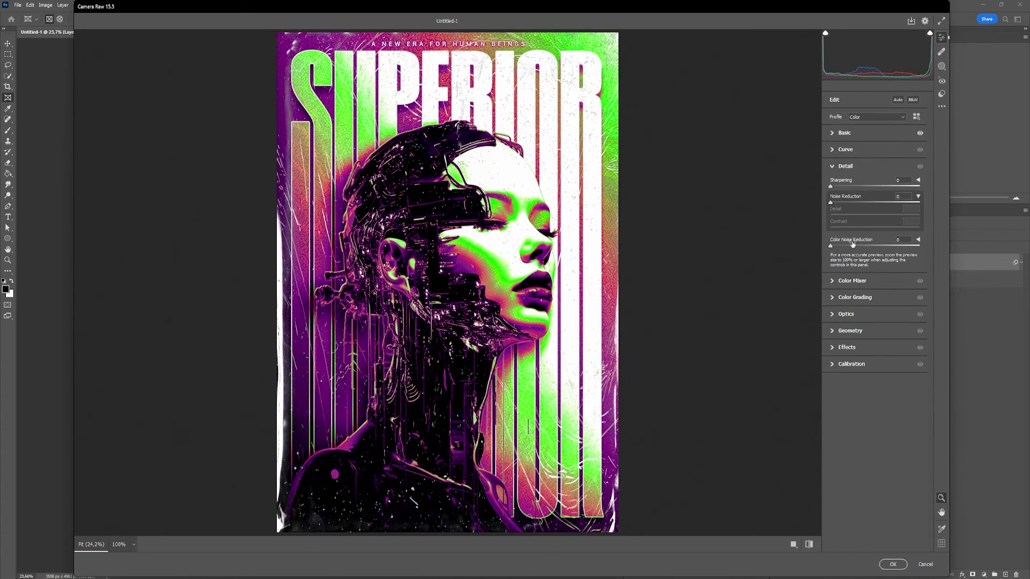
left_click(846, 346)
key("ctrl+alt+0")
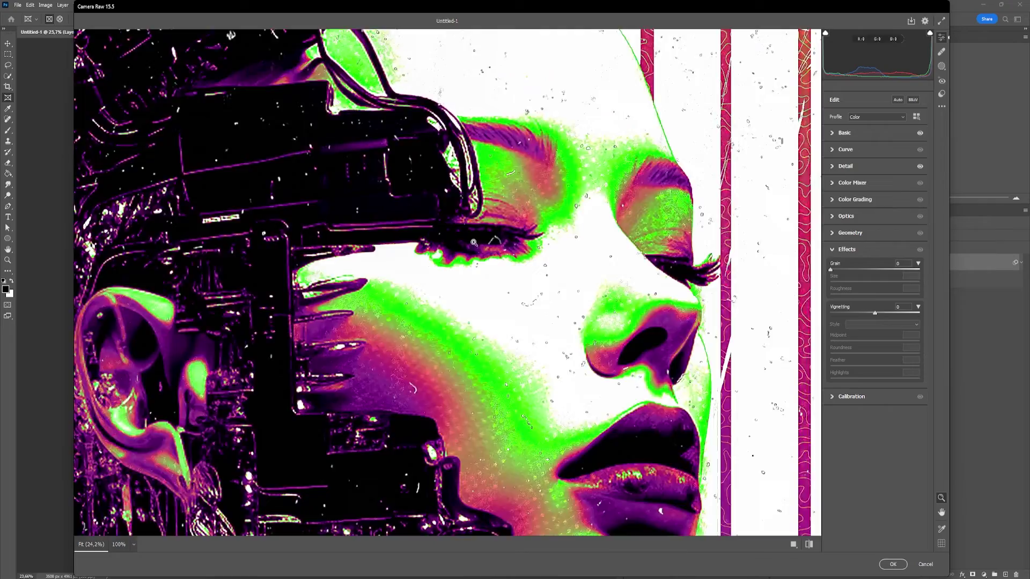
left_click_drag(855, 270, 876, 270)
left_click_drag(887, 281, 856, 281)
left_click_drag(905, 294, 862, 295)
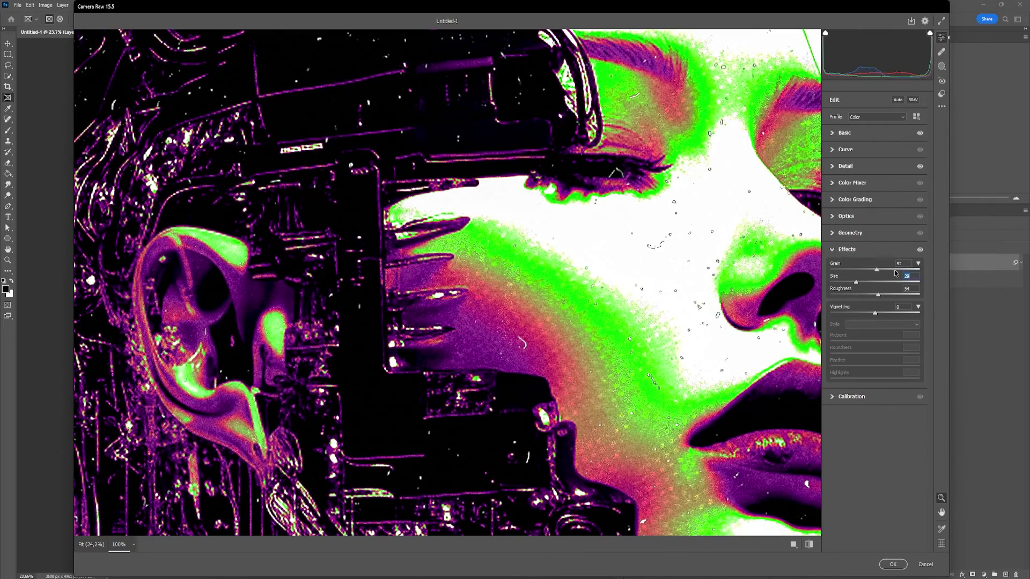
key("ctrl+0")
scroll(478, 288, "up", 3)
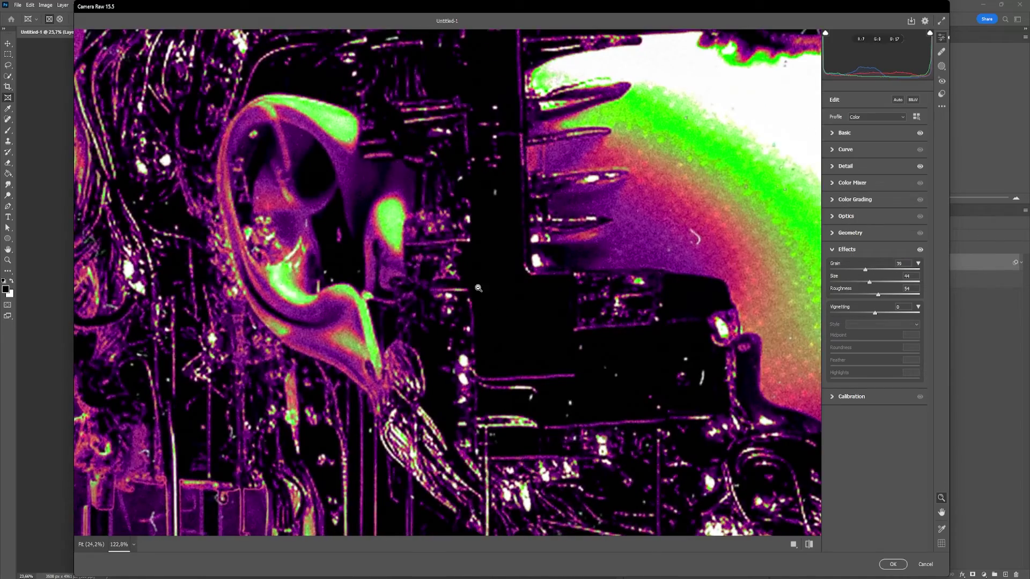
key("ctrl+0")
- Shift the red and green primaries in the Calibration panel
left_click(834, 396)
mouse_move(901, 333)
left_mouse_down()
mouse_move(861, 346)
mouse_move(877, 384)
left_mouse_up()
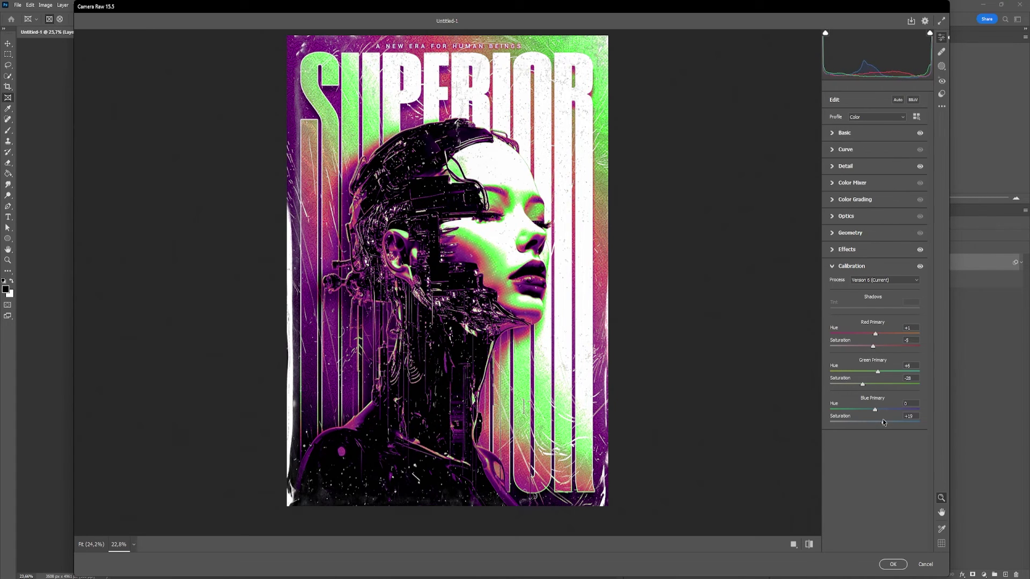
left_click(844, 133)
- Darken the edge vignette with a lower midpoint and apply the Camera Raw filter
left_click(847, 472)
left_click_drag(876, 342, 870, 366)
mouse_move(866, 312)
left_mouse_down()
mouse_move(877, 341)
mouse_move(865, 366)
left_mouse_up()
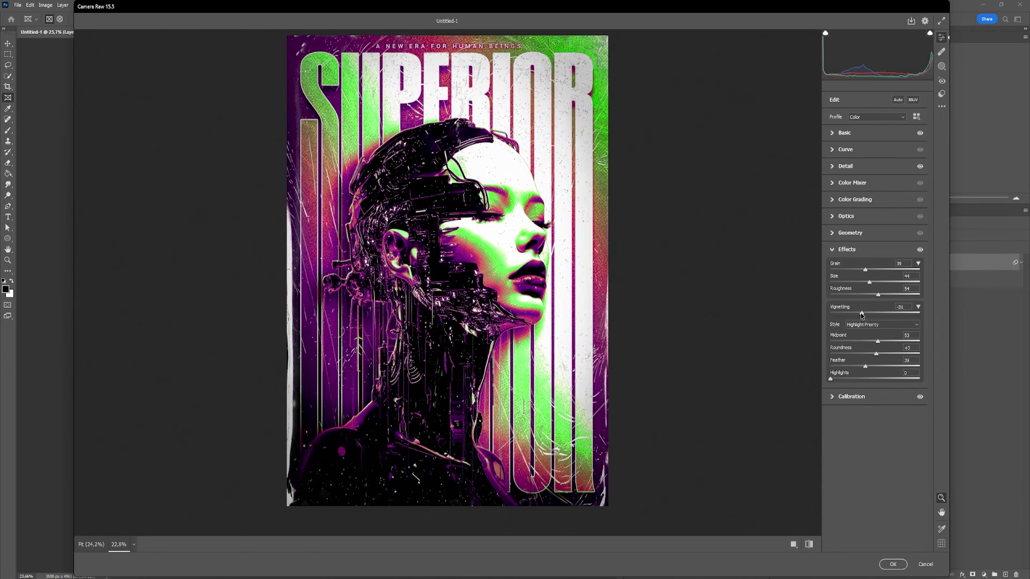
left_click(893, 564)
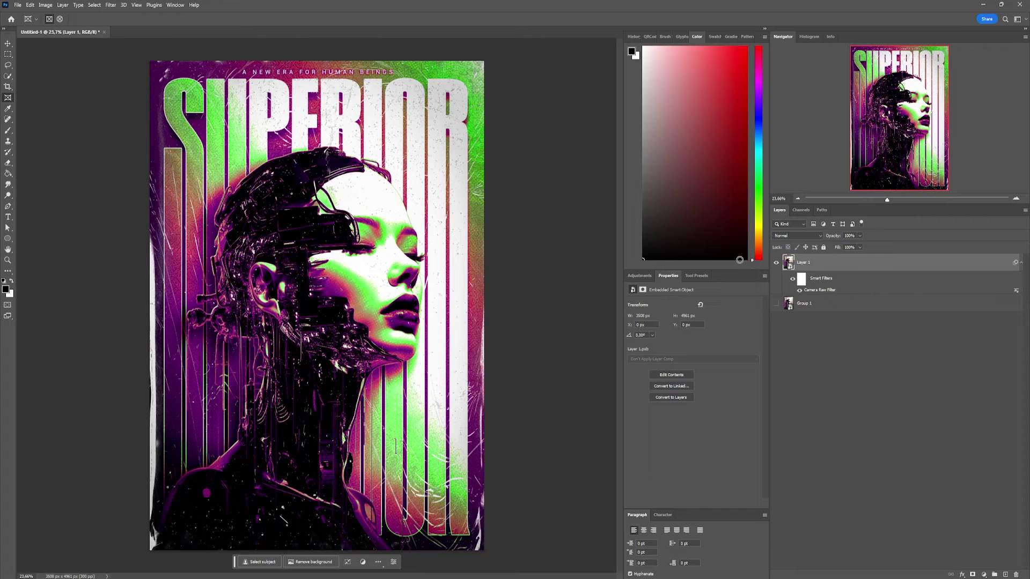
- Toggle the Camera Raw smart filter off and on to compare the result
left_click(792, 279)
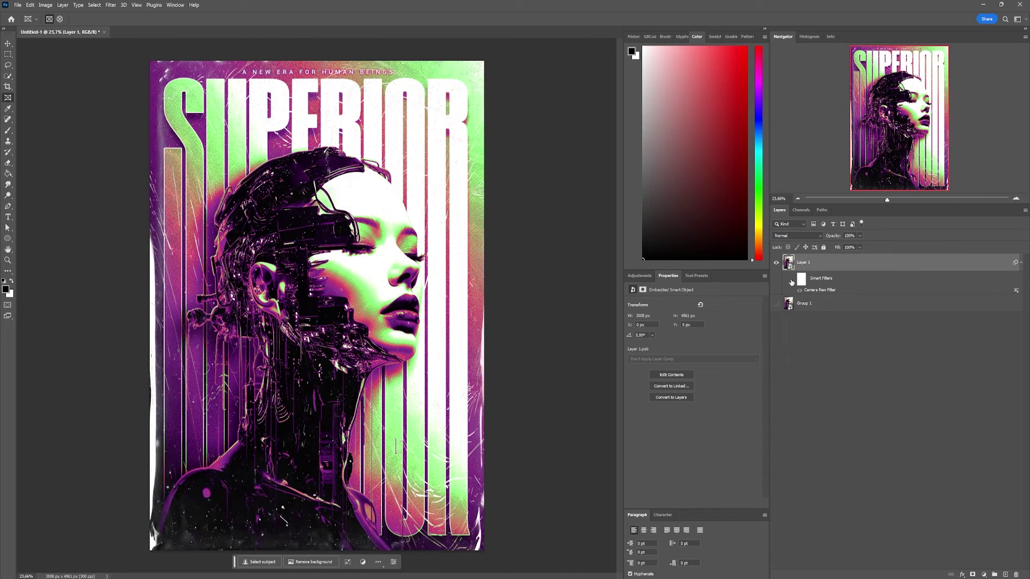
left_click(792, 279)
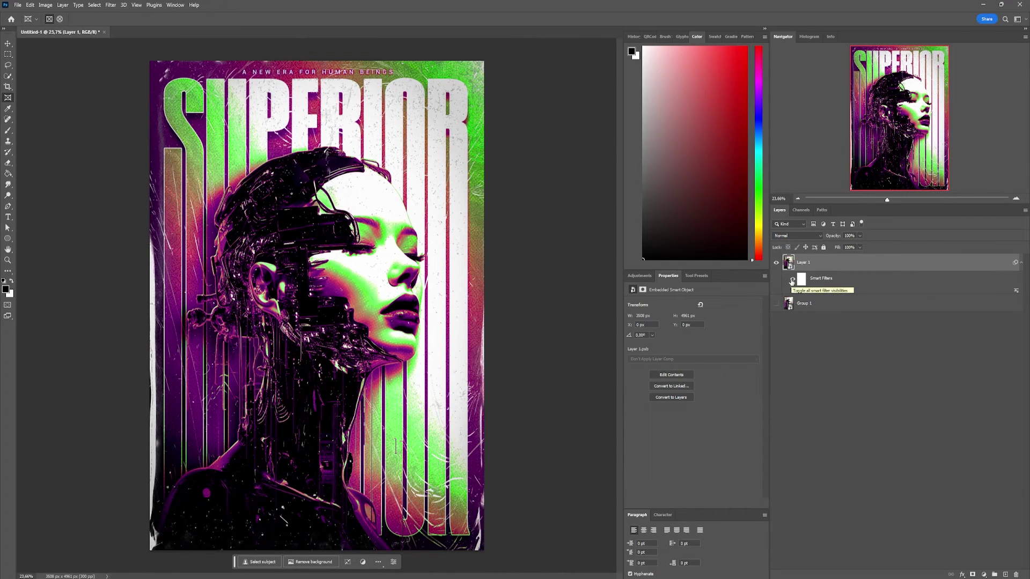
scroll(390, 245, "up", 1)
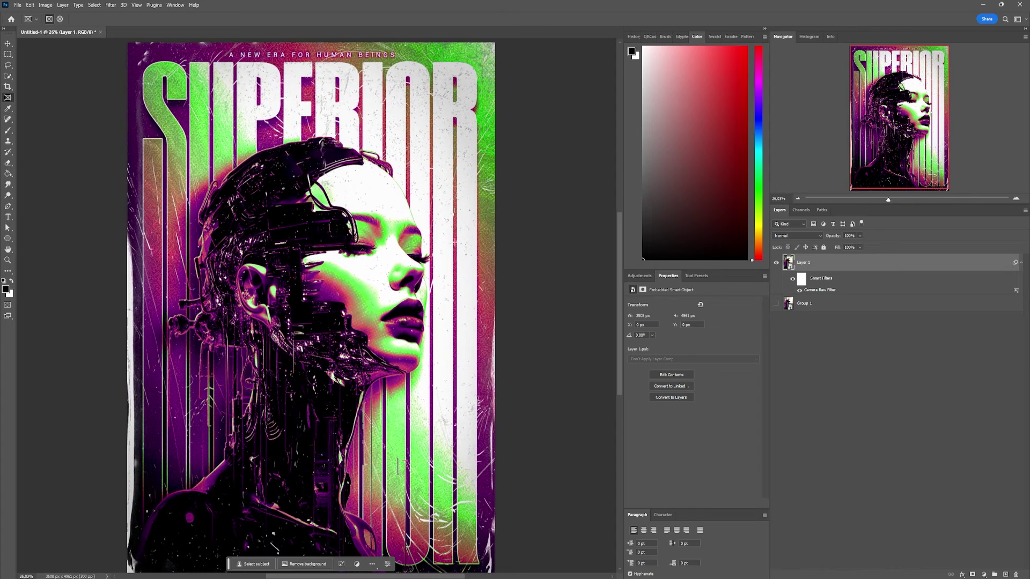
mouse_move(825, 262)
left_mouse_down()
mouse_move(997, 573)
mouse_move(792, 274)
left_mouse_up()
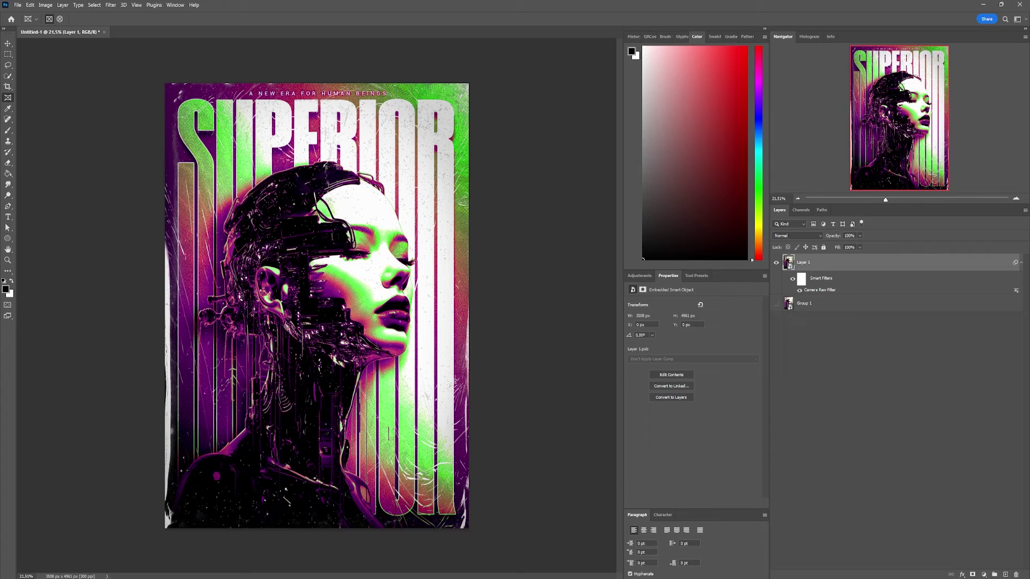
- Duplicate Layer 1, convert the copy to a smart object, and start a new document
key("ctrl+j")
key("v")
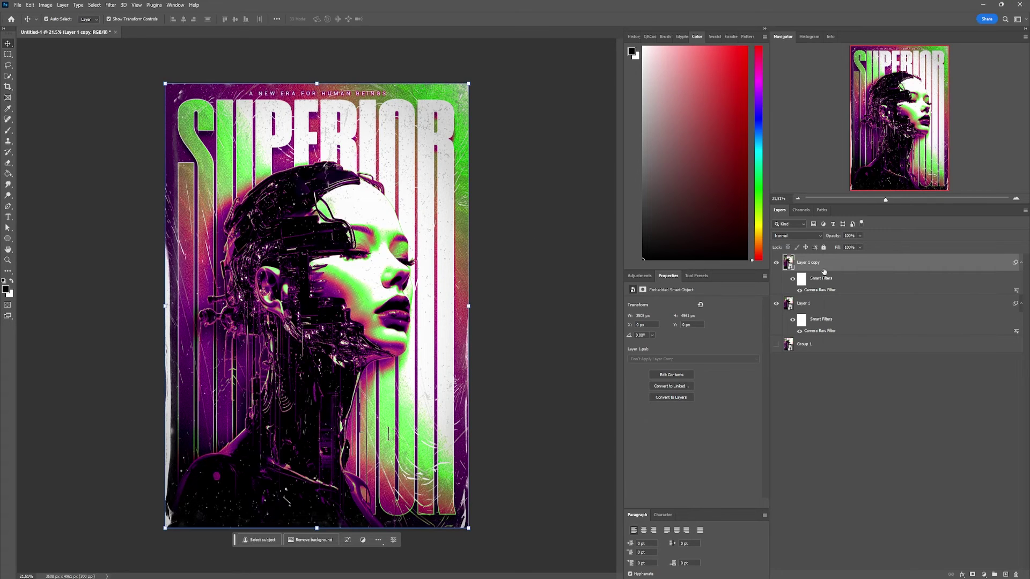
right_click(822, 306)
left_click(849, 322)
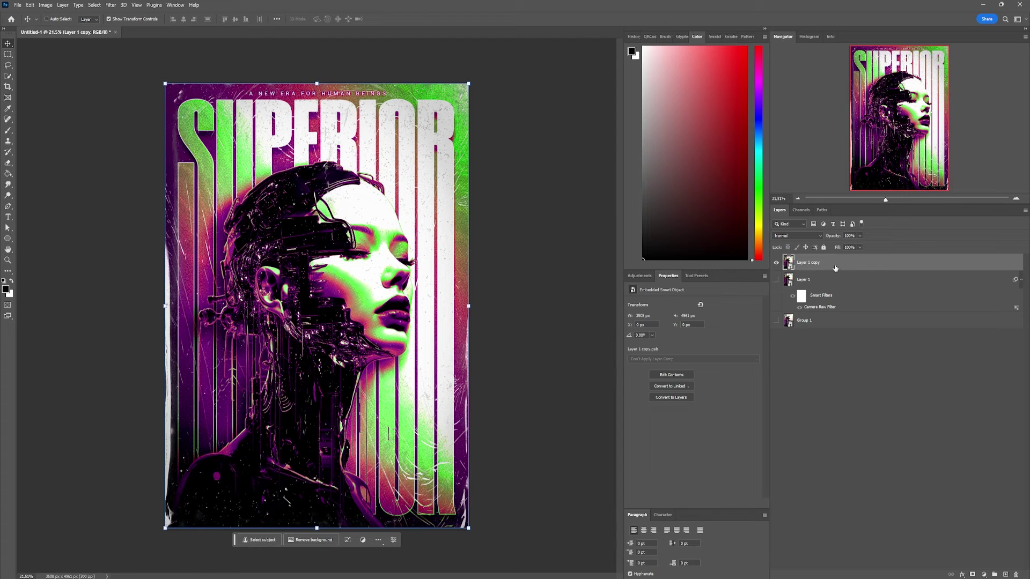
key("ctrl+n")
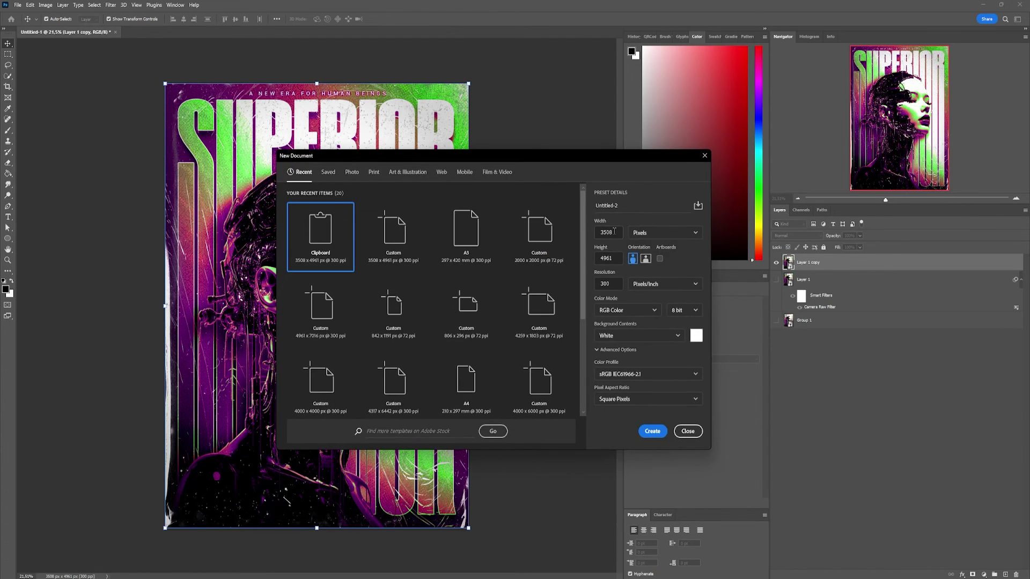
type("4000")
- Create the 4000 px square document and fill its canvas with black
key("Return")
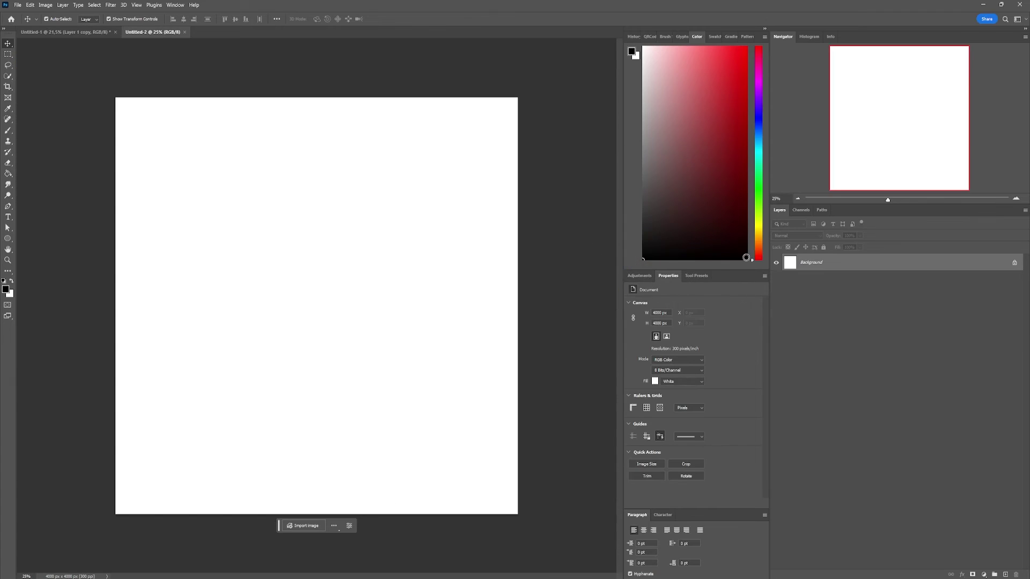
key("g")
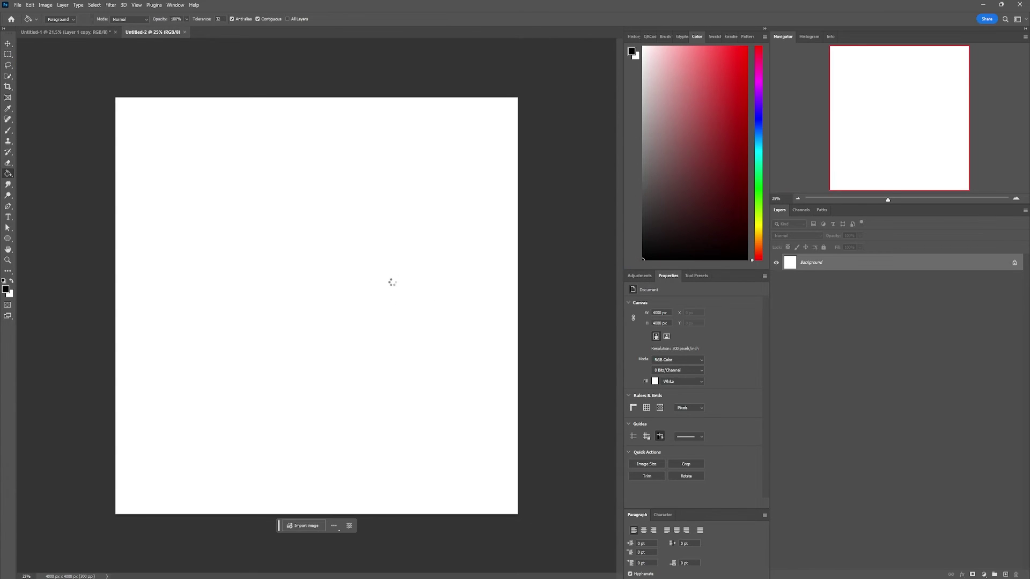
left_click(391, 283)
- Paste the poster, scale it down around the canvas centre, and nudge it slightly up
key("ctrl+v")
key("t")
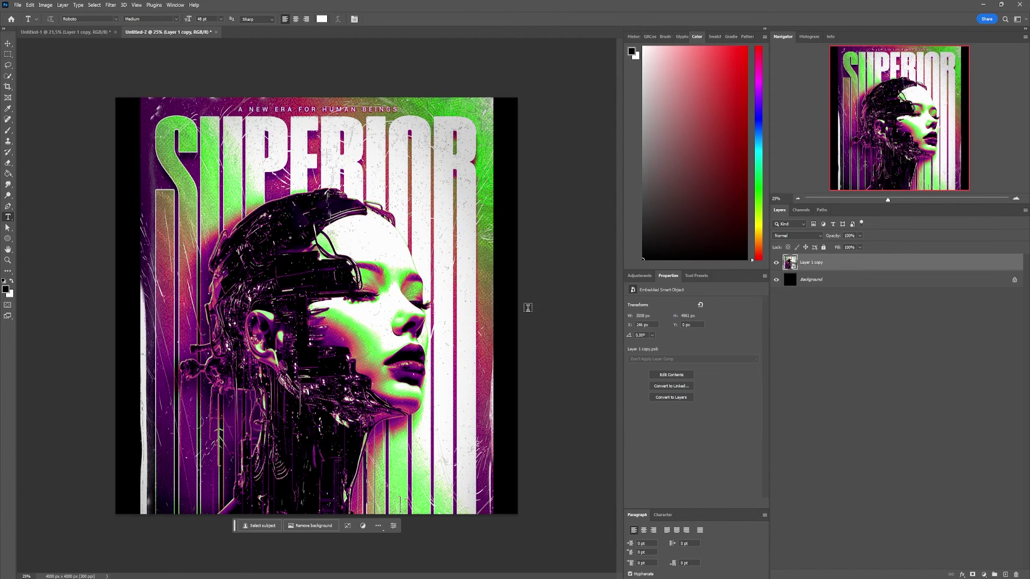
key("ctrl+t")
left_click_drag(519, 307, 440, 306)
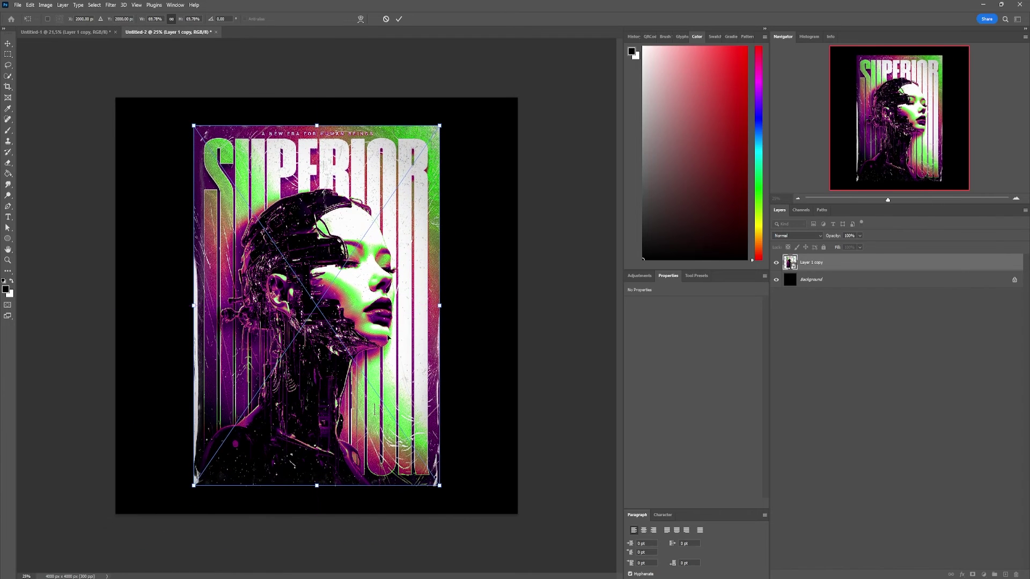
left_click_drag(375, 410, 375, 396)
key("Return")
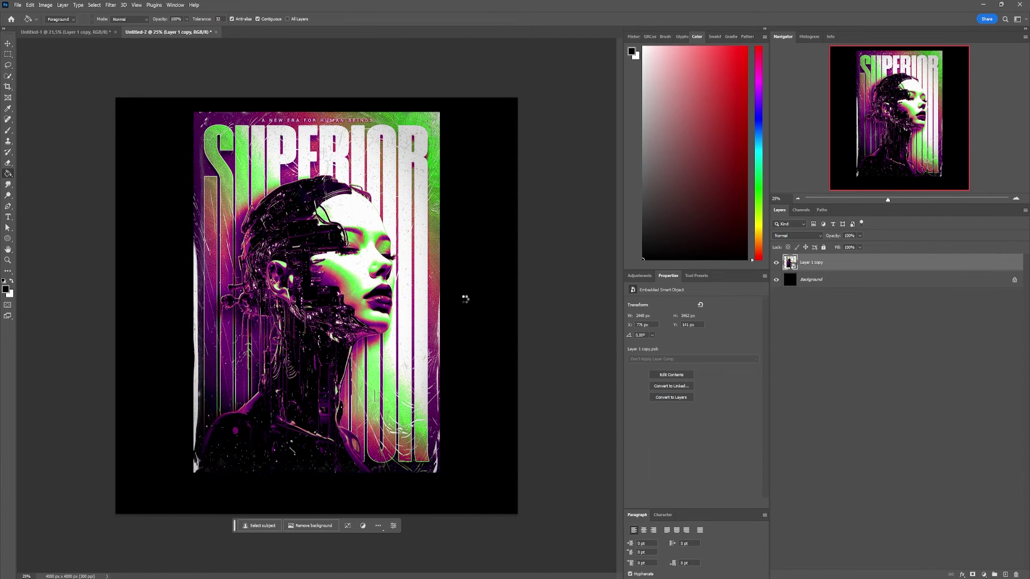
- Rotate the burnt paper -90°, fit it over the poster's lower half, and hide the poster and background
left_click_drag(465, 300, 319, 207)
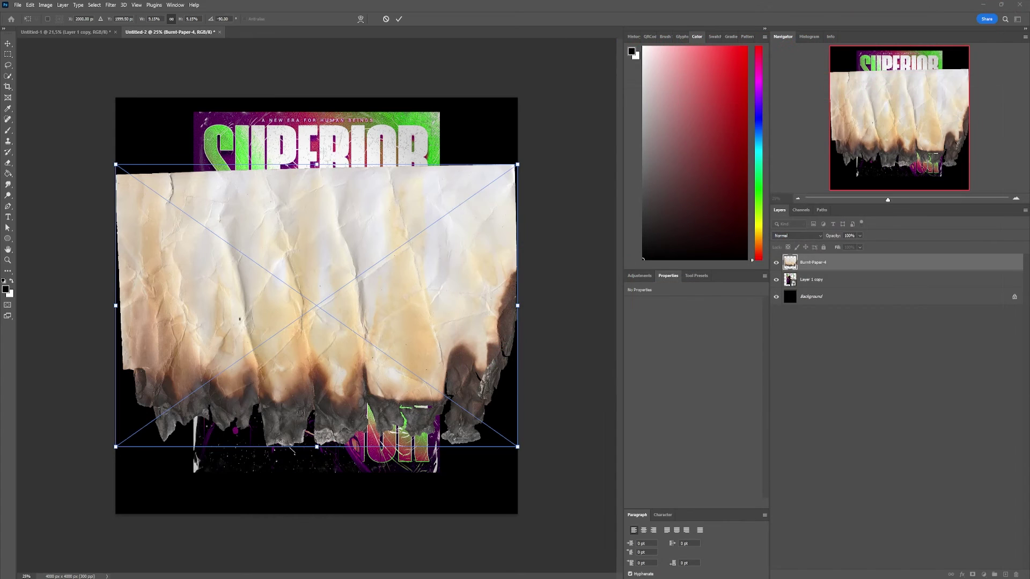
mouse_move(517, 305)
left_mouse_down()
mouse_move(384, 299)
mouse_move(403, 382)
left_mouse_up()
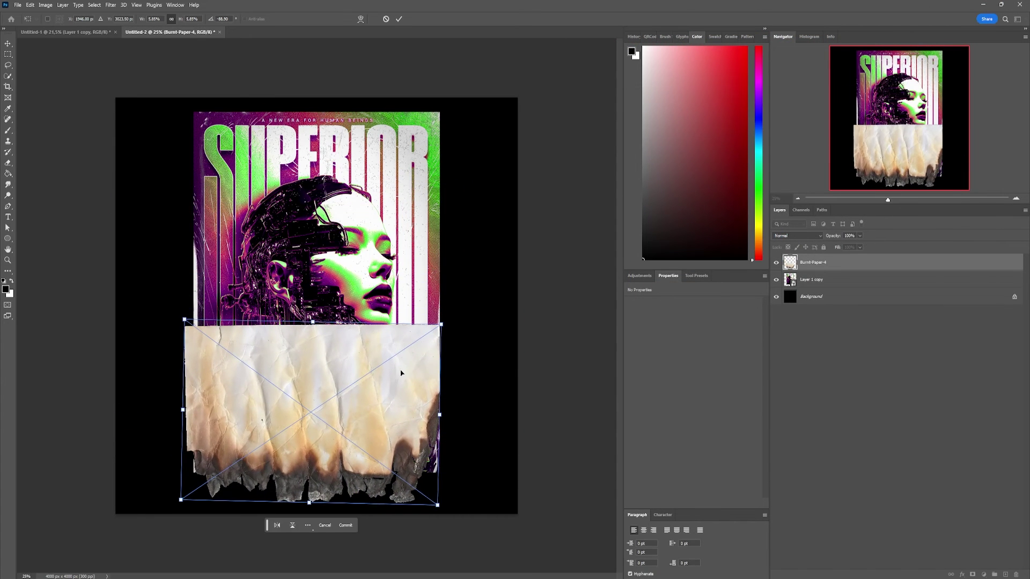
left_click_drag(435, 417, 439, 417)
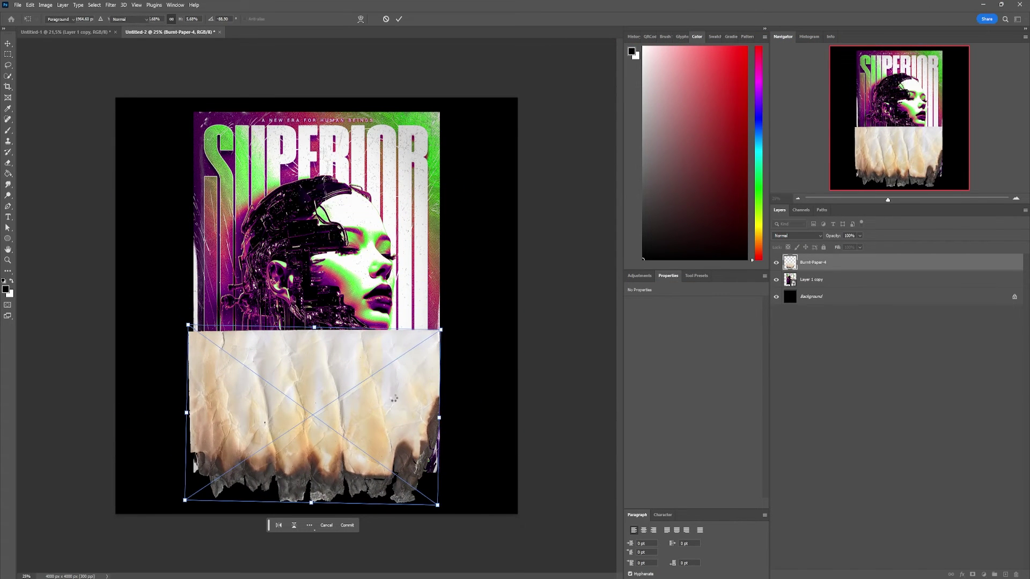
key("Return")
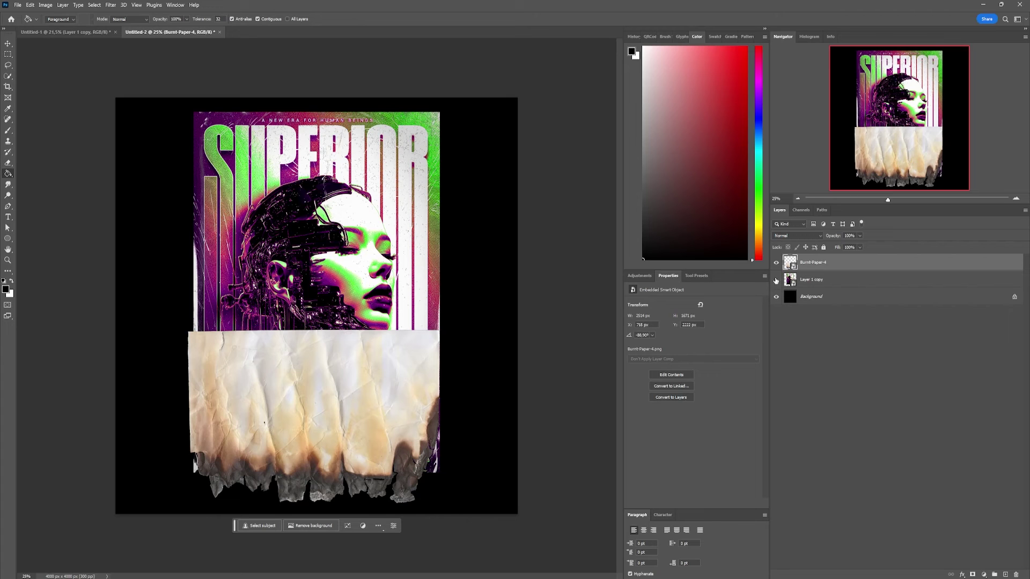
left_click_drag(776, 279, 775, 296)
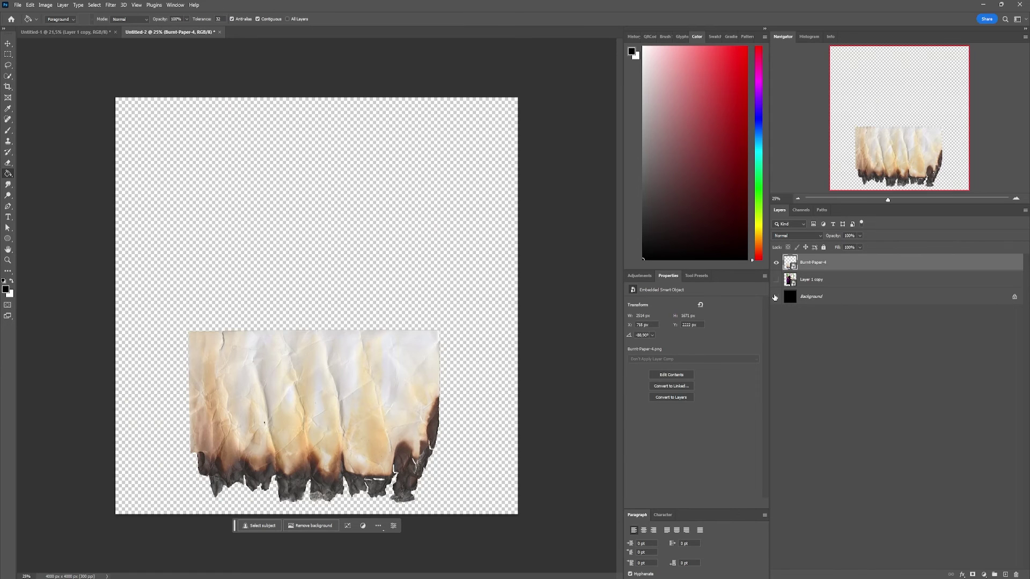
left_click(93, 6)
- Mask the burnt paper to its dark edge using Color Range with higher Fuzziness, then show the poster
left_click(107, 87)
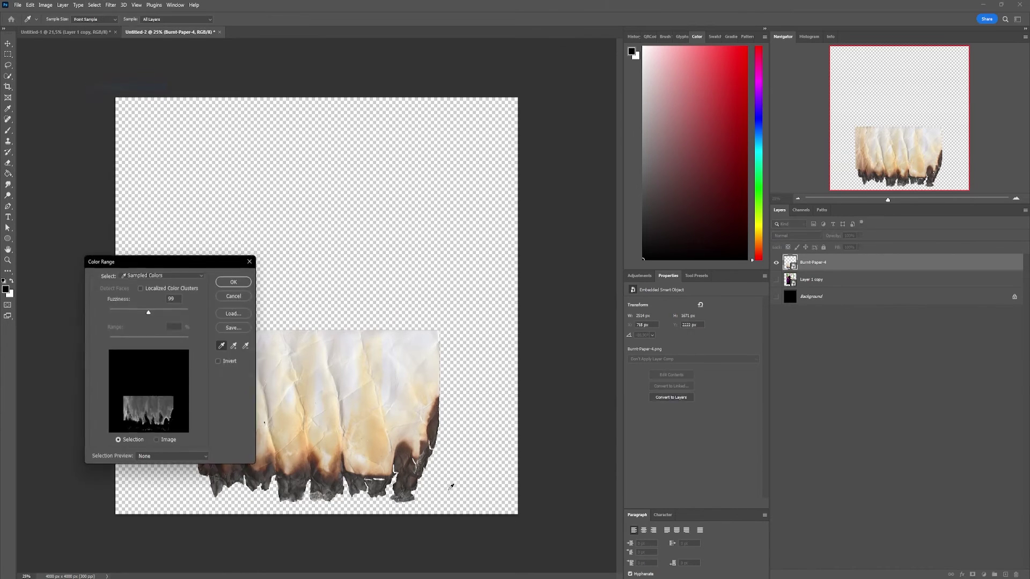
left_click(405, 457)
left_click(156, 312)
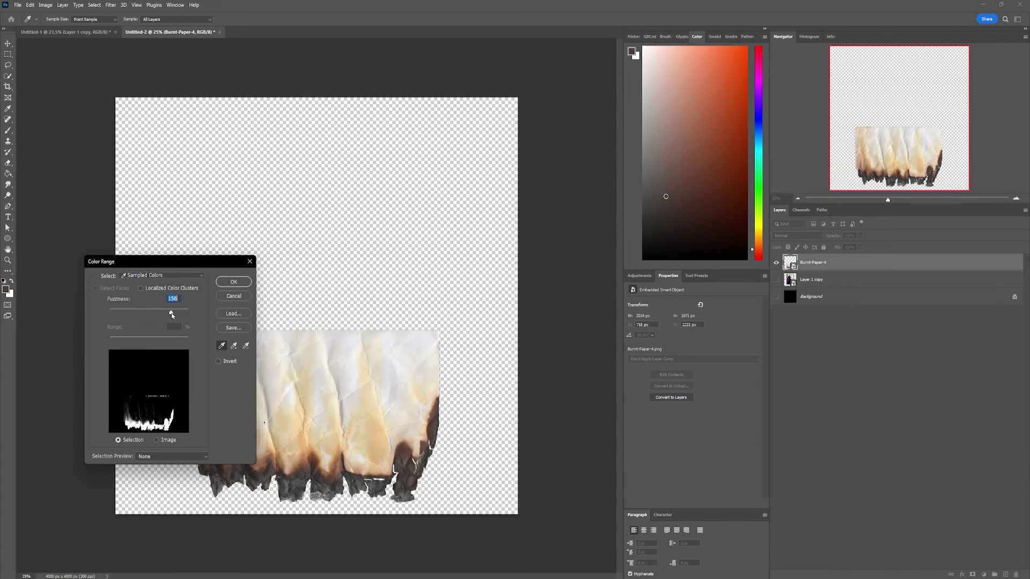
left_click(227, 283)
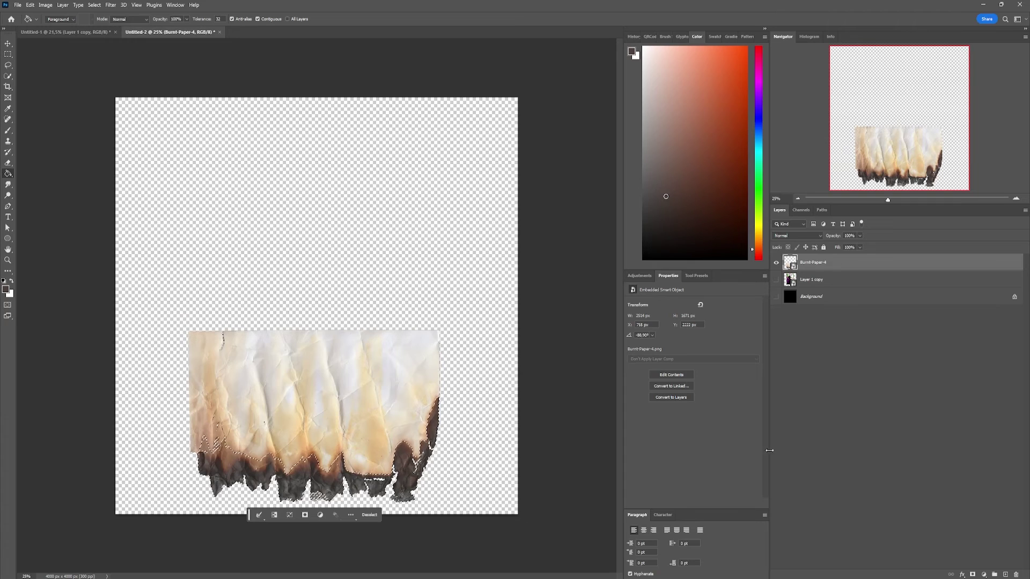
left_click(972, 574)
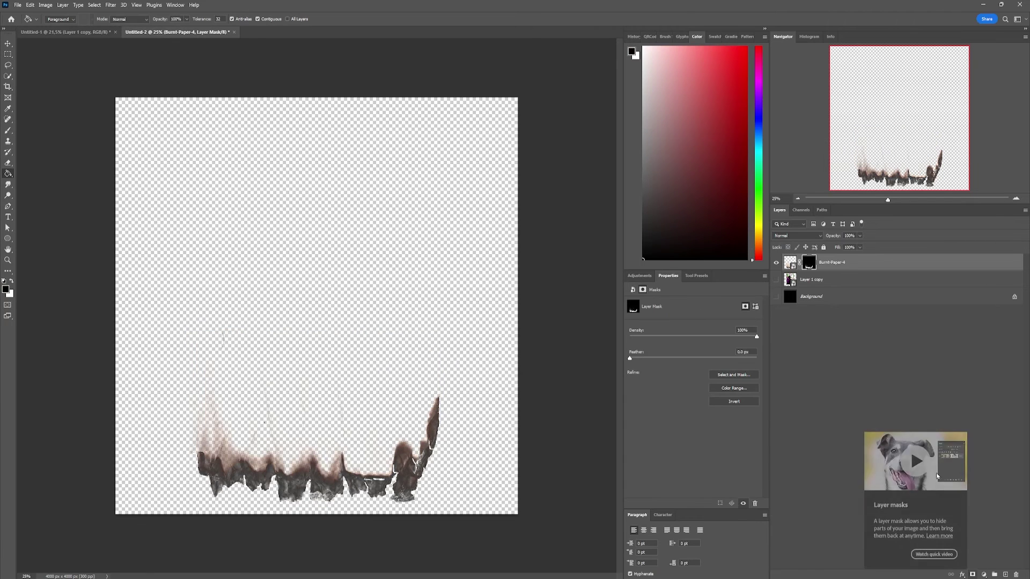
left_click(776, 280)
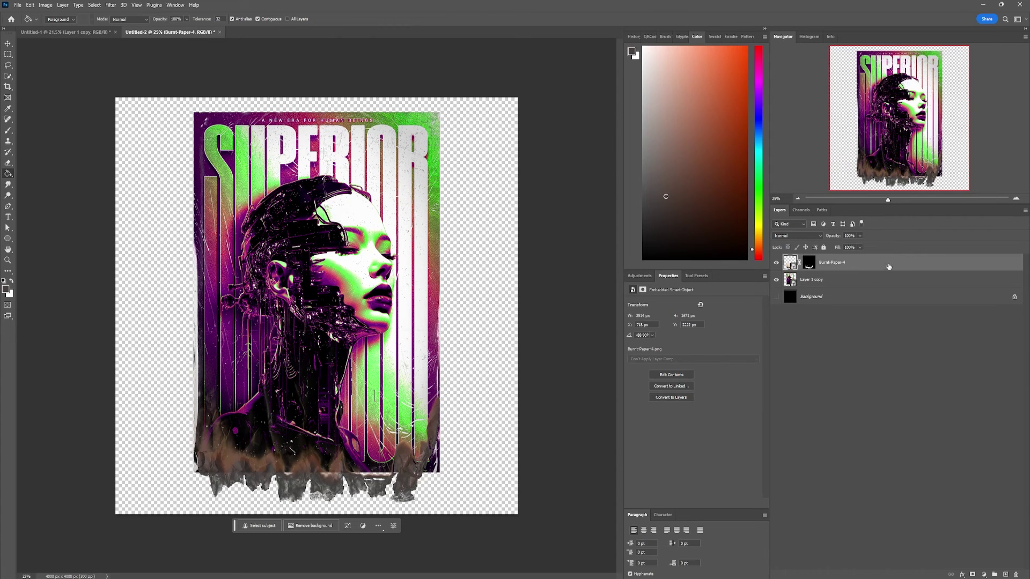
- Duplicate the burnt-paper layer into several copies and convert them into one smart object
left_click_drag(867, 270, 1005, 575)
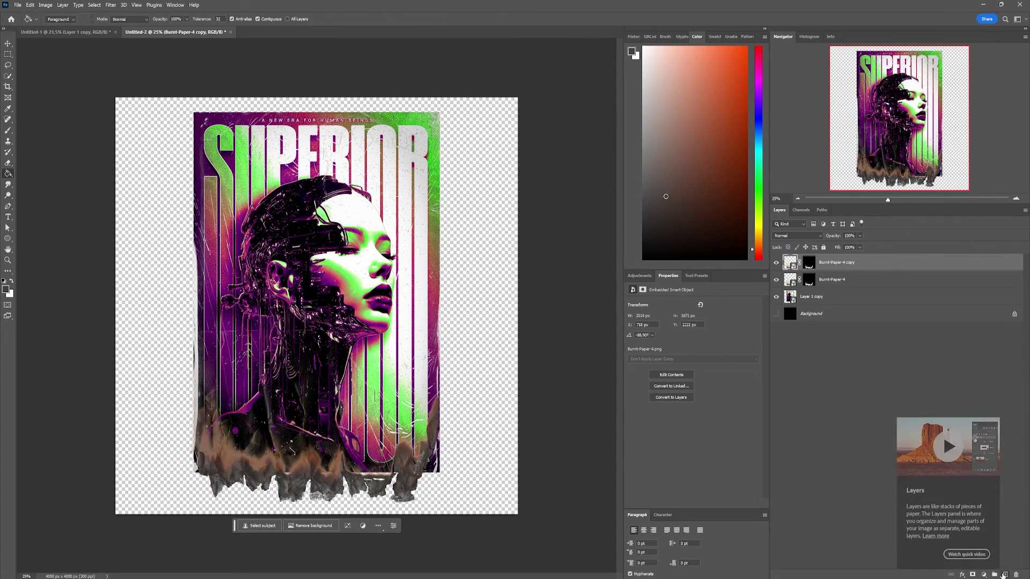
left_click(882, 282, "shift")
left_click_drag(882, 282, 1004, 574)
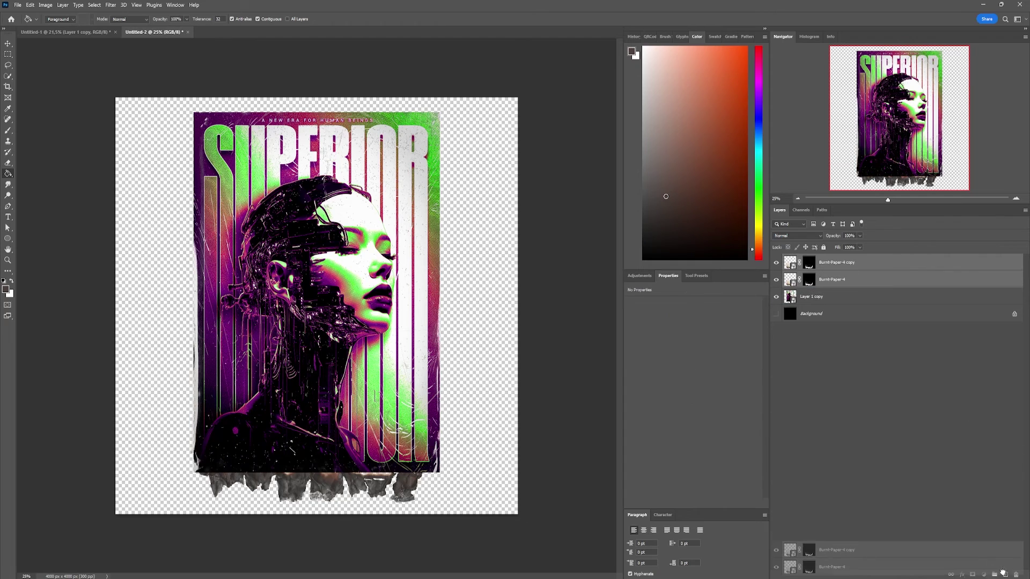
left_click(847, 316, "shift")
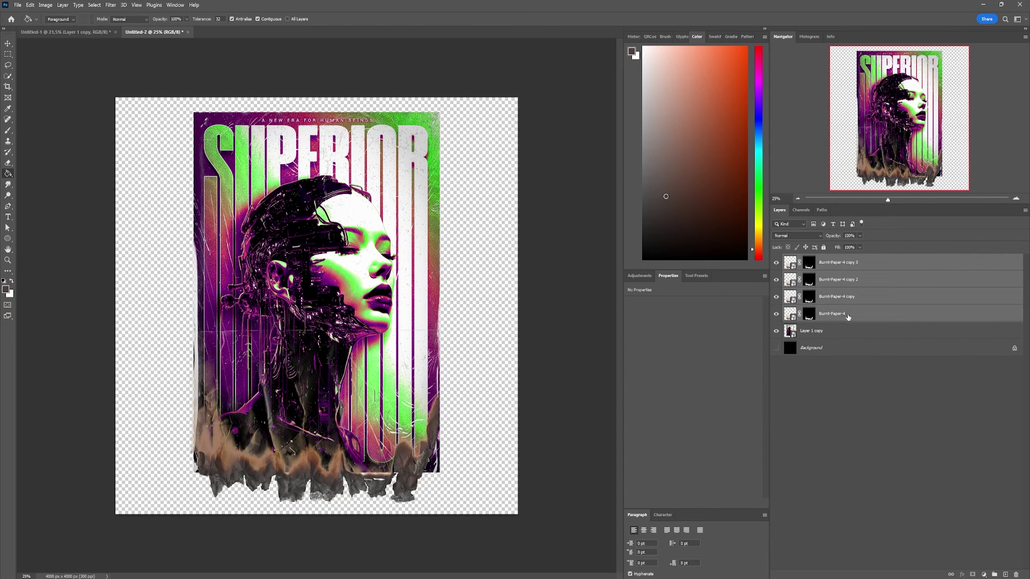
right_click(847, 315)
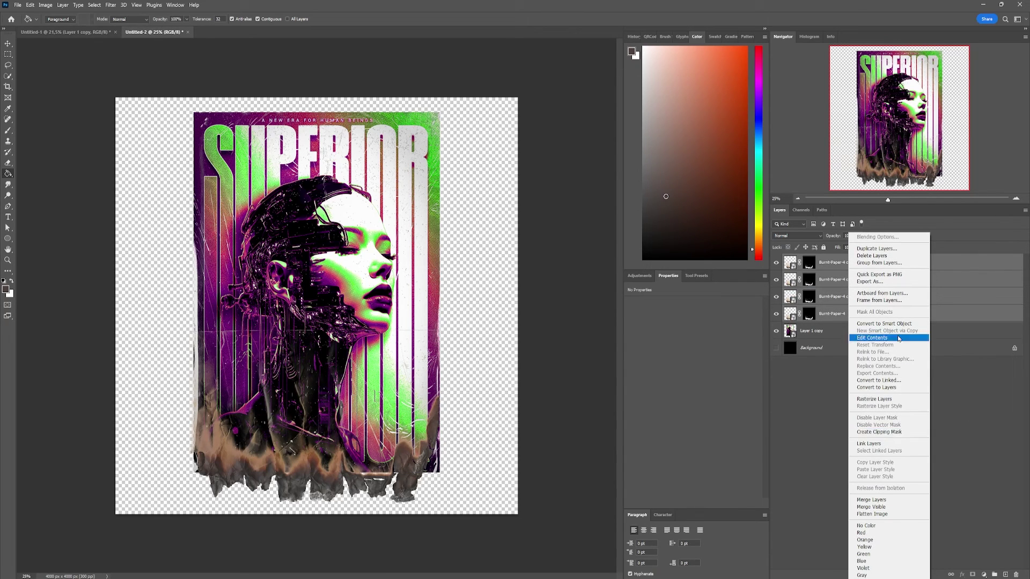
left_click(895, 323)
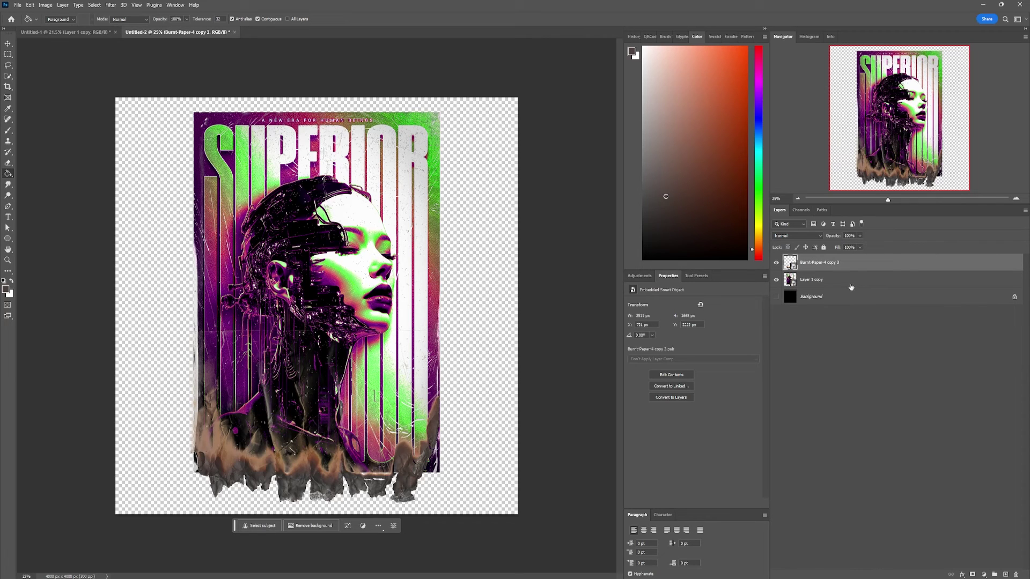
- Mask away the burnt paper's upper part, nudge it up slightly, and load its mask as a selection
left_click(972, 575)
key("b")
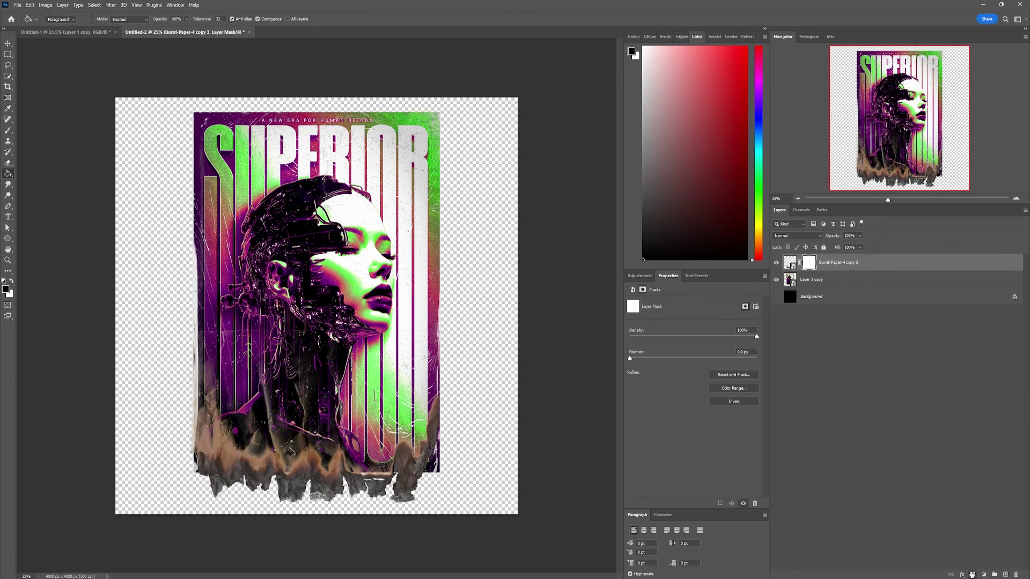
scroll(241, 322, "up", 2)
left_click_drag(314, 249, 495, 230)
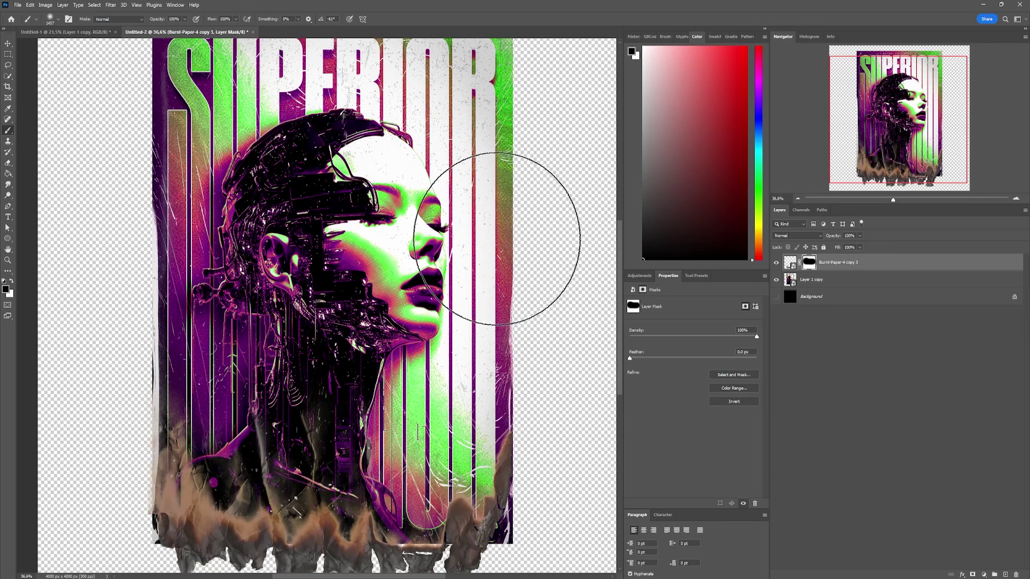
scroll(494, 230, "down", 3)
key("v")
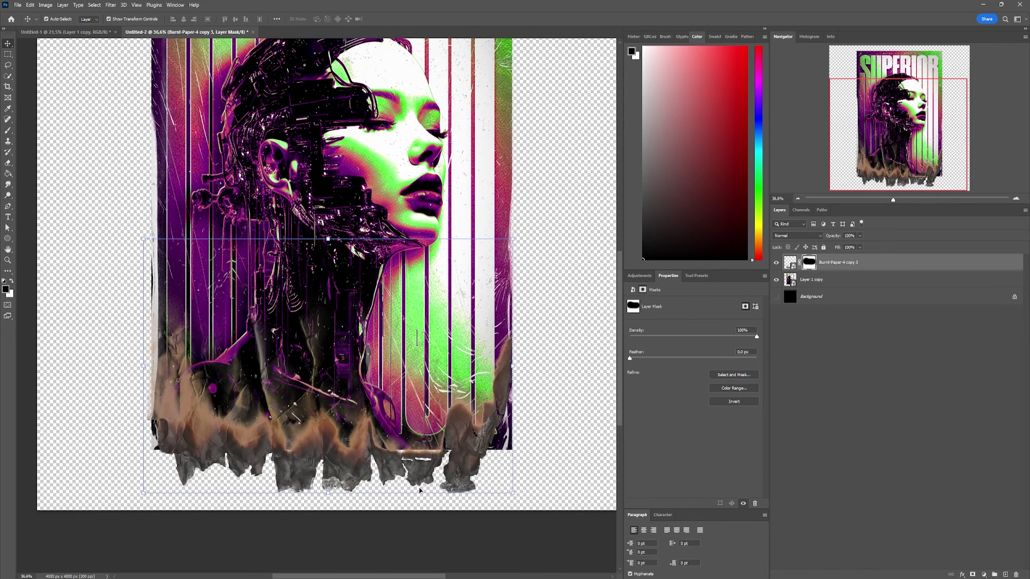
left_click_drag(416, 469, 416, 466)
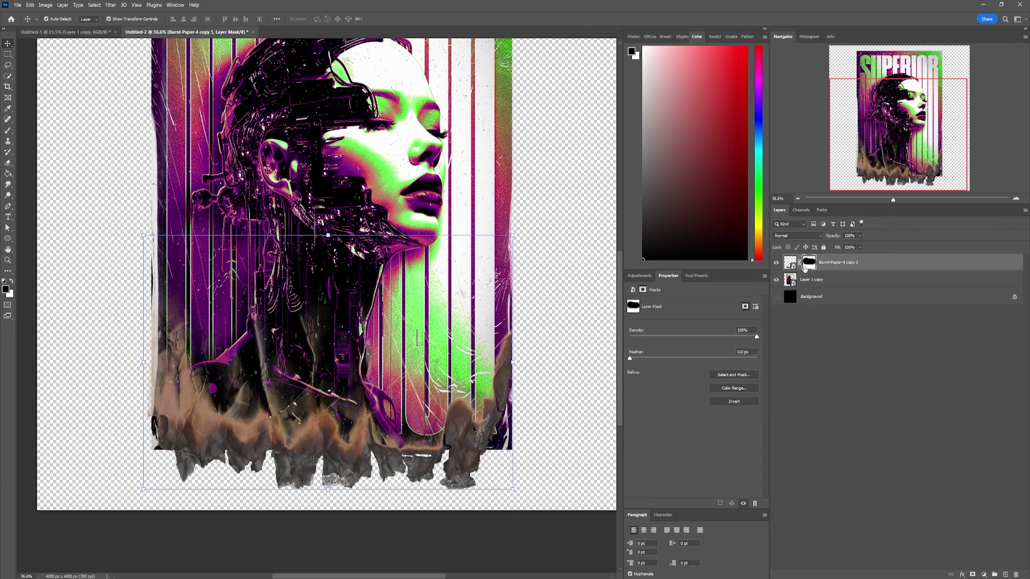
left_click(808, 263, "ctrl")
left_click(812, 280)
key("m")
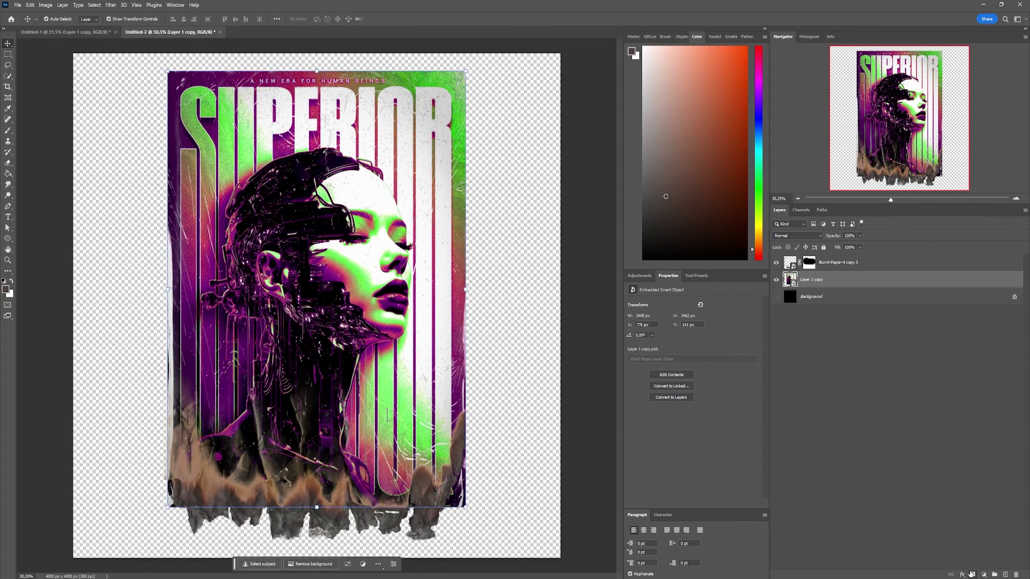
- Add a layer mask to Layer 1 copy and set up a brush to paint it along the burnt-edge selection
left_click(983, 574)
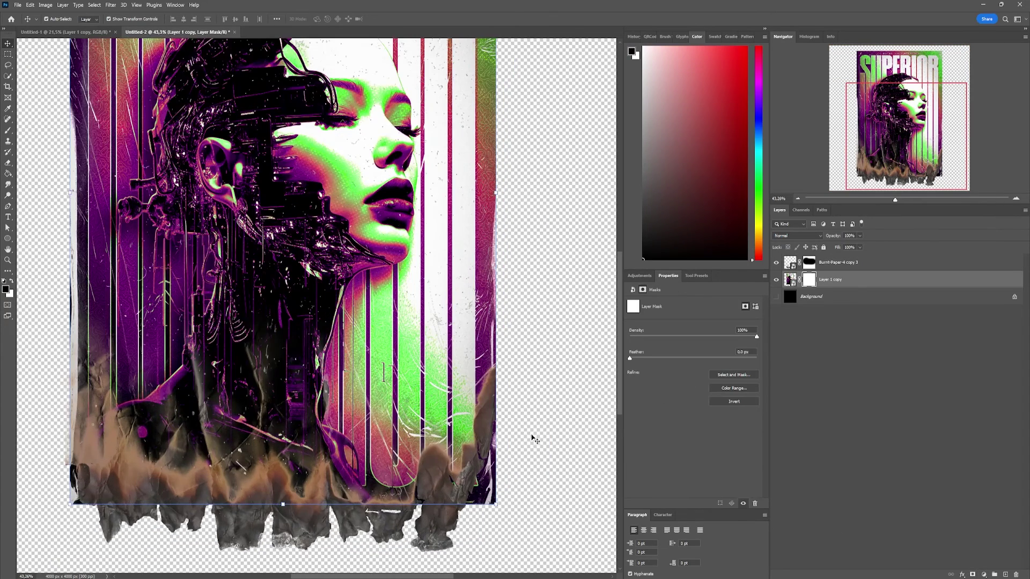
left_click(789, 263)
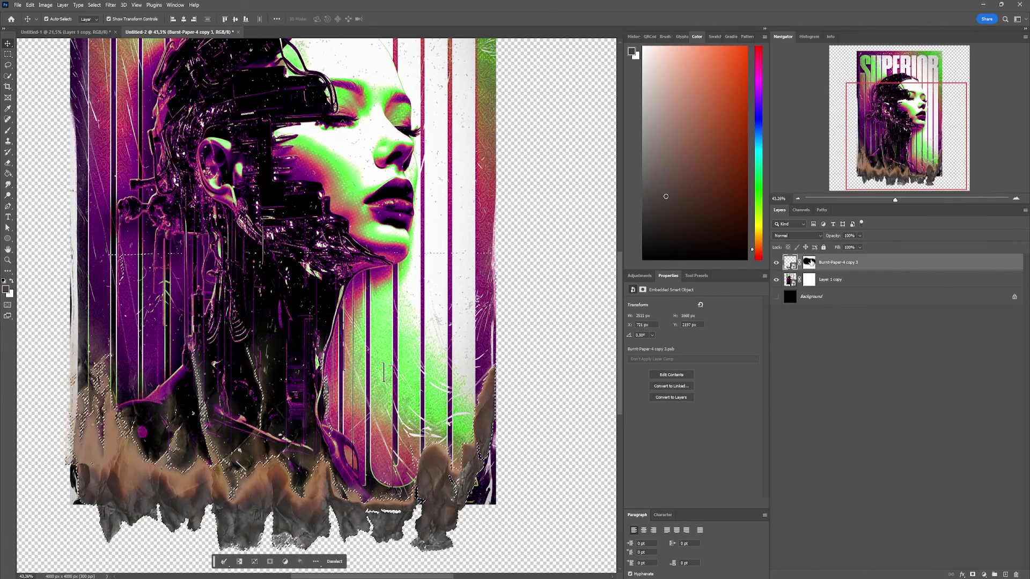
right_click(455, 336)
left_click(483, 345)
key("m")
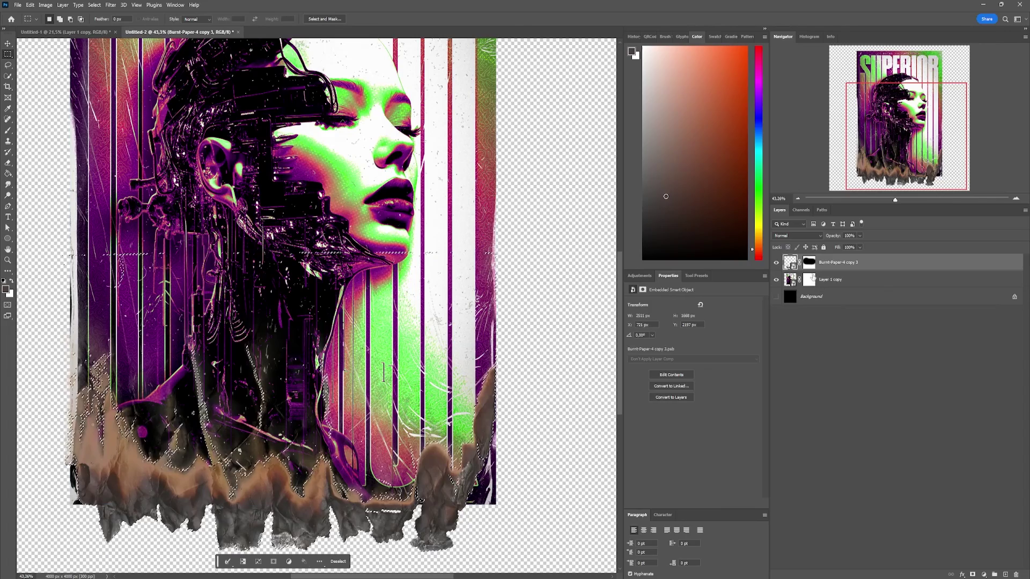
left_click(808, 278)
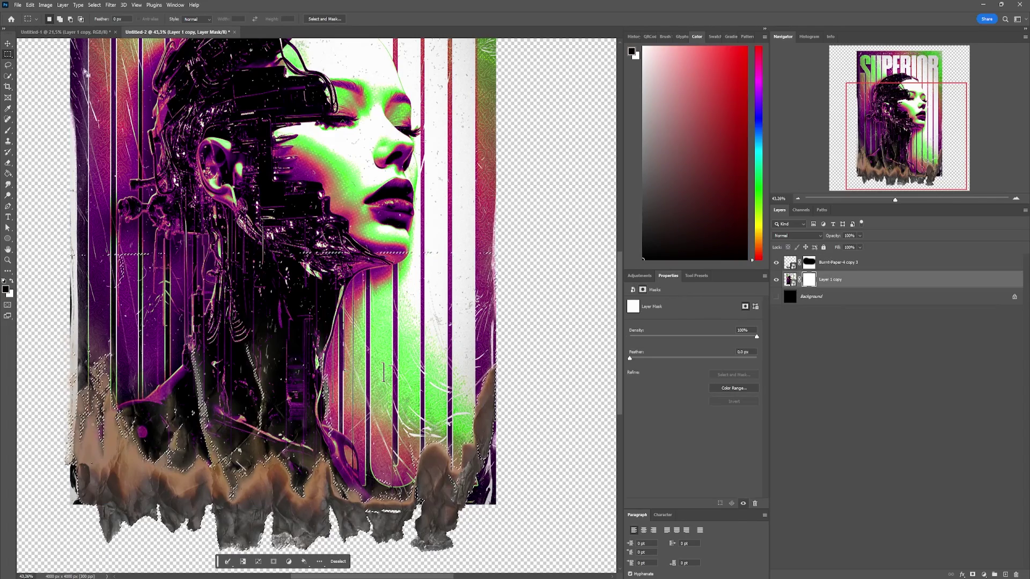
key("b")
left_click(53, 18)
scroll(471, 450, "up", 2)
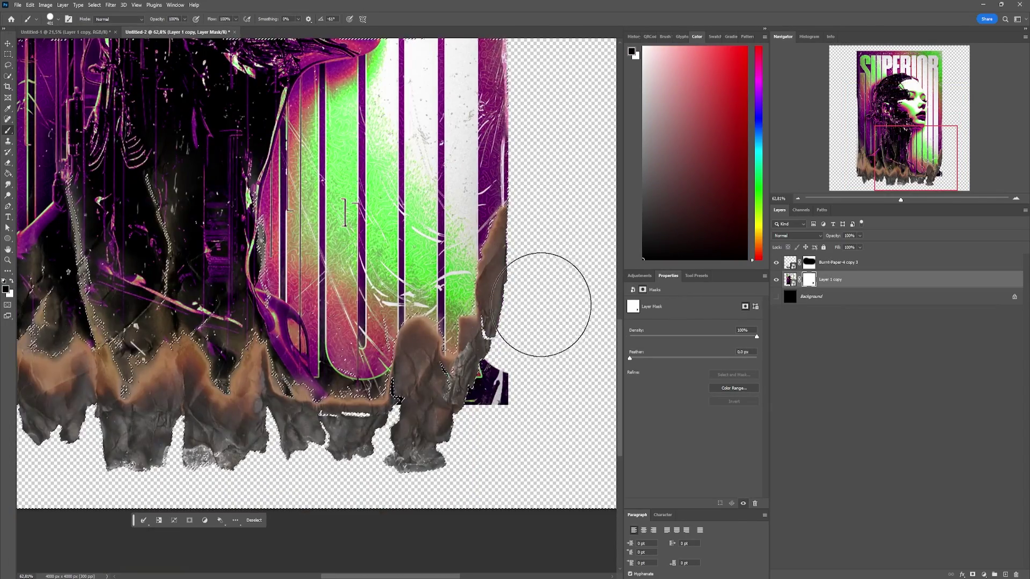
scroll(344, 505, "left", 5)
- Paint the poster mask along the restored burnt-edge selection and show the black Background layer
key("ctrl+d")
key("m")
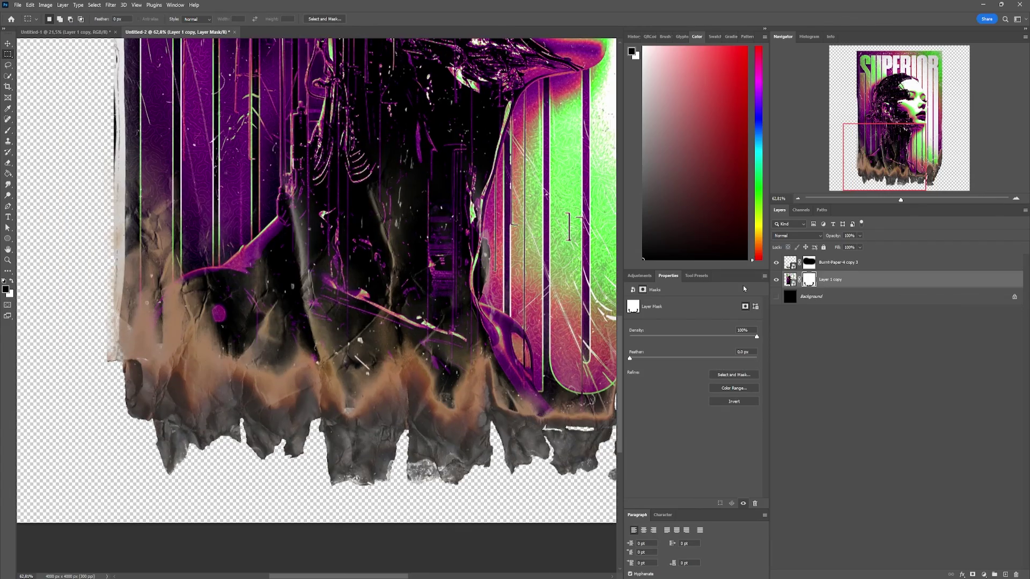
right_click(360, 314)
left_click(382, 342)
key("b")
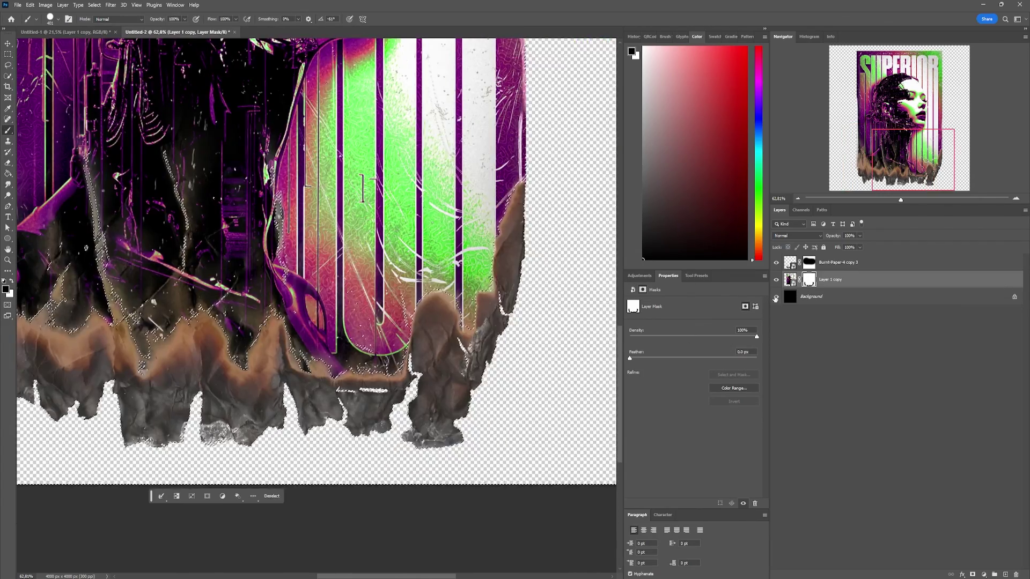
left_click(777, 296)
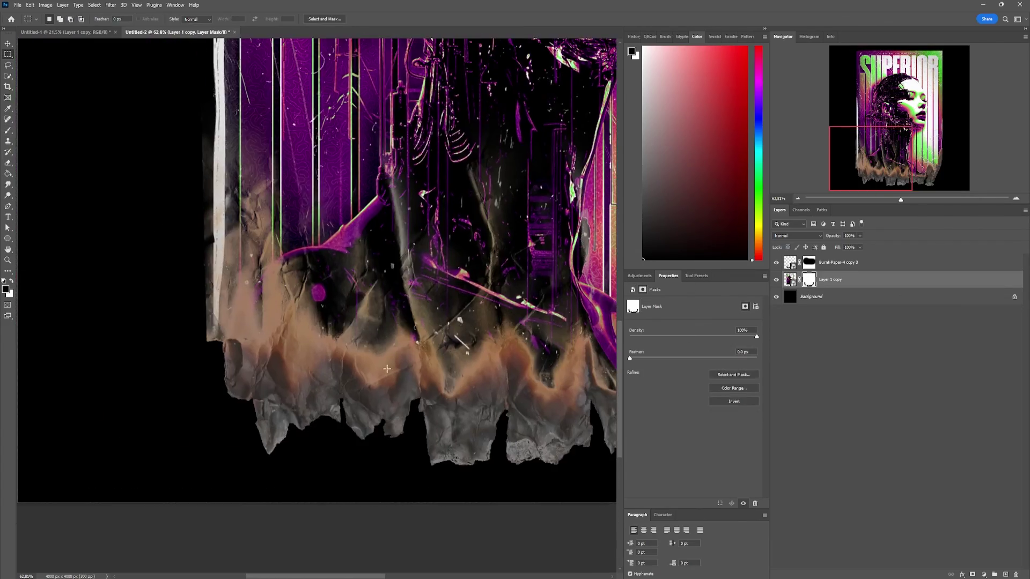
left_click(790, 279, "ctrl")
key("m")
- Refine the burnt-paper layer's mask, then duplicate the burnt-paper layer
left_click(808, 263)
key("b")
scroll(184, 129, "down", 5)
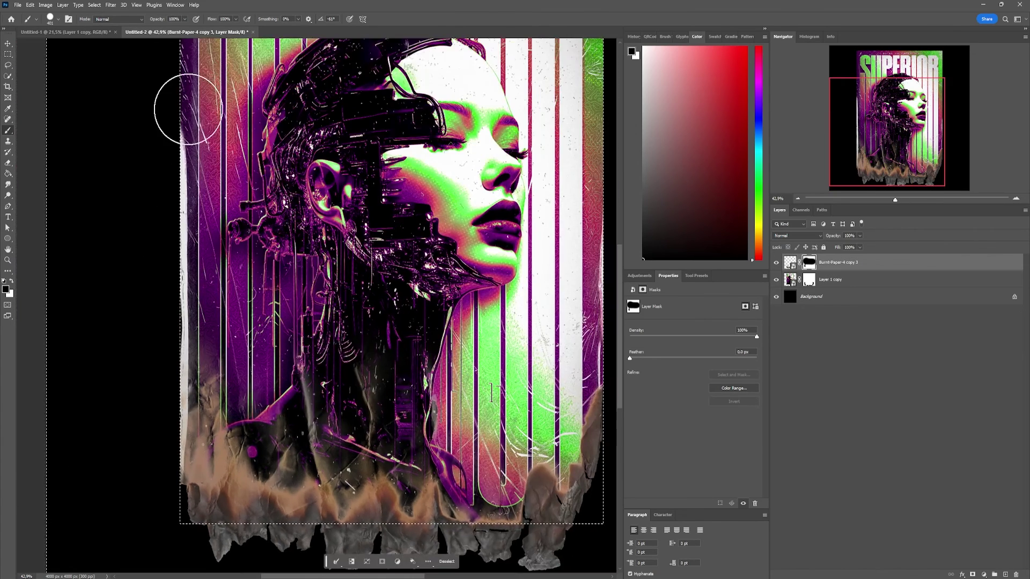
key("ctrl+d")
key("v")
left_click_drag(920, 268, 1005, 574)
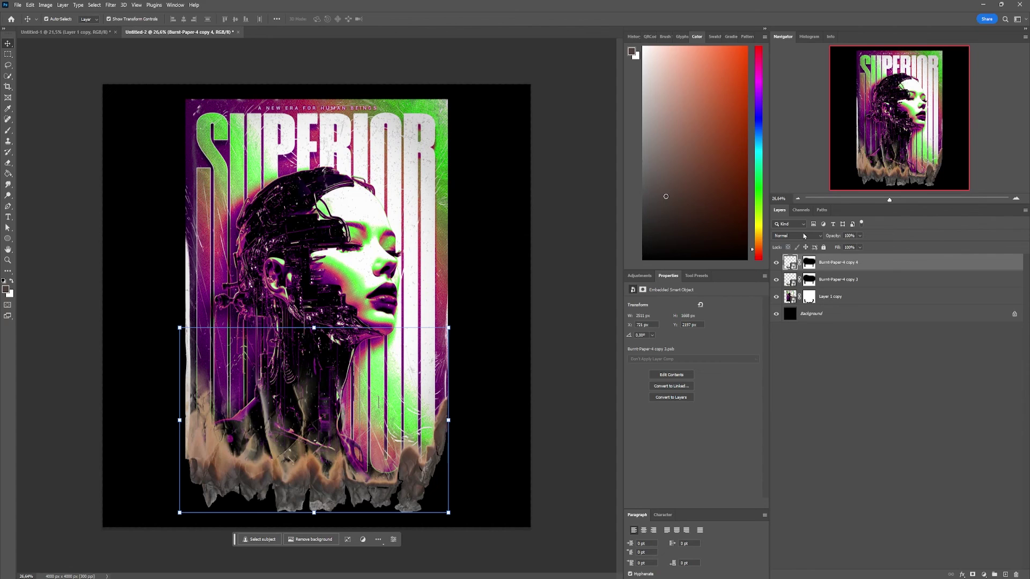
- Set the burnt-paper copy to Soft Light blend mode, then select the poster layers together
left_click(796, 235)
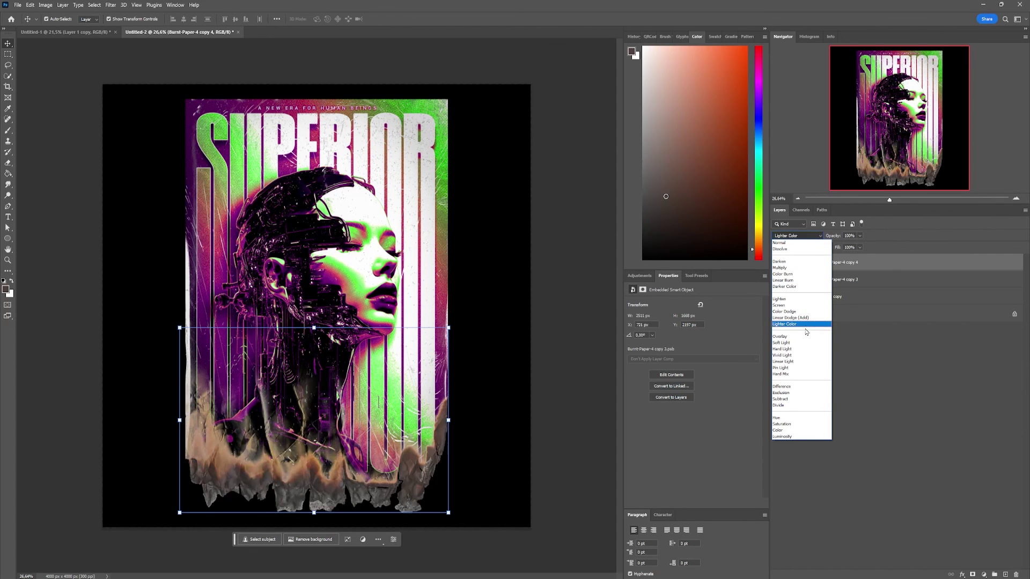
left_click(807, 345)
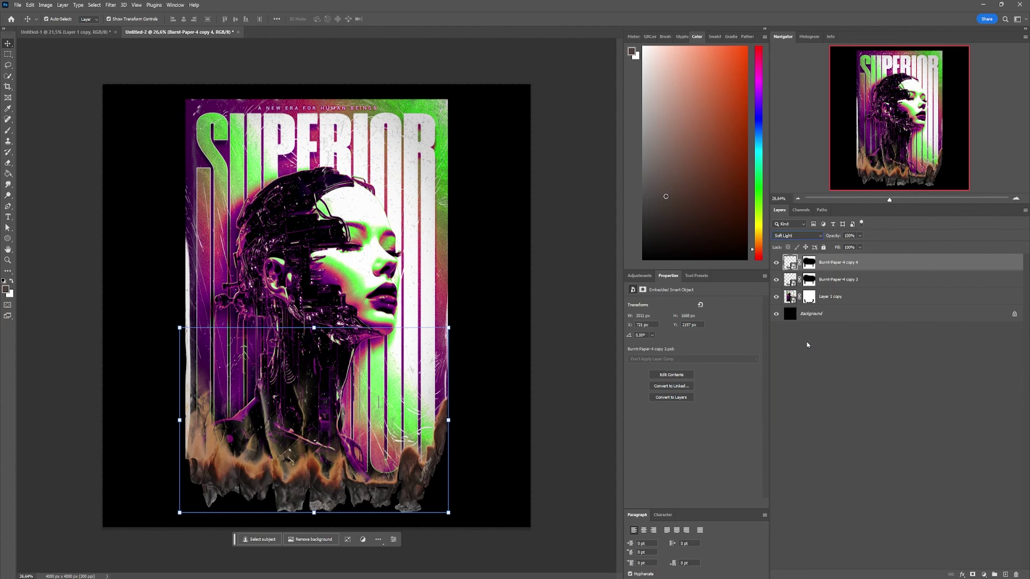
left_click(557, 404)
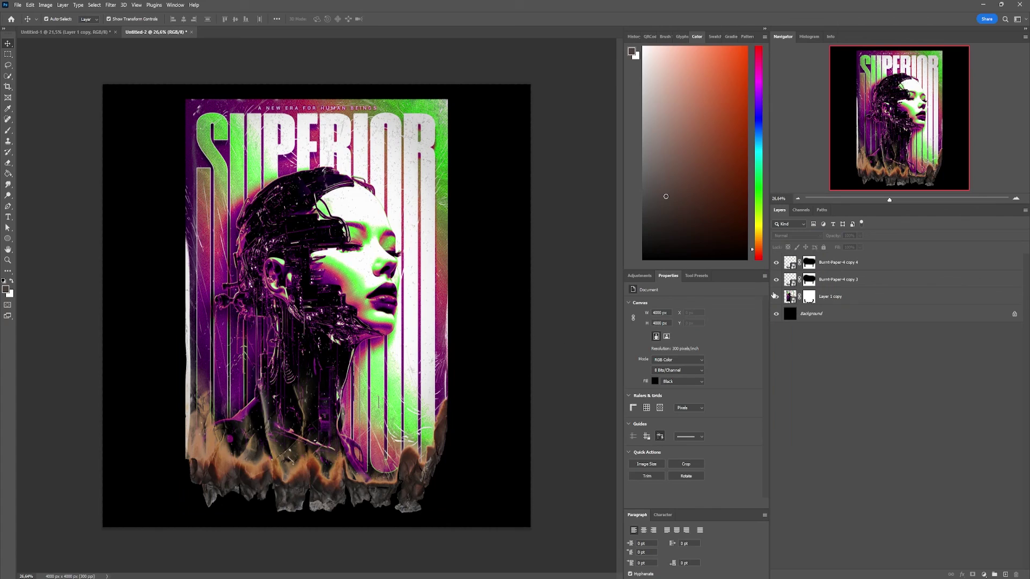
left_click(849, 265)
left_click(831, 297, "shift")
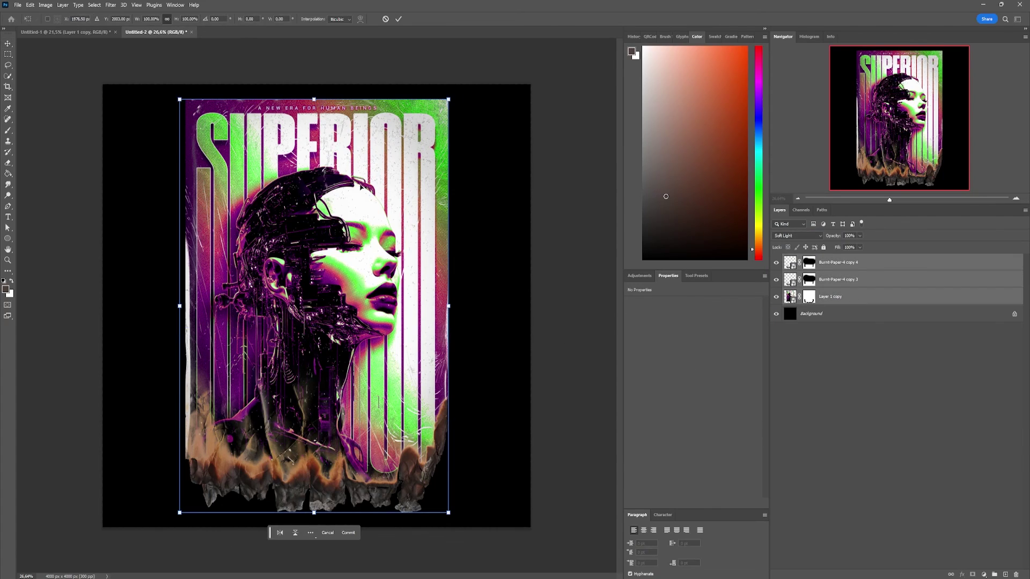